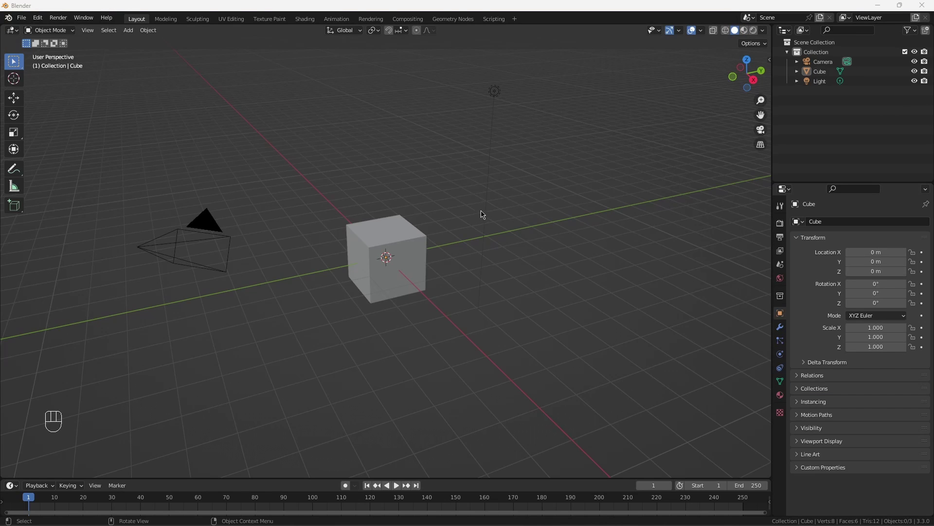
- Delete the default cube and add a Bezier curve to the scene
click(409, 247)
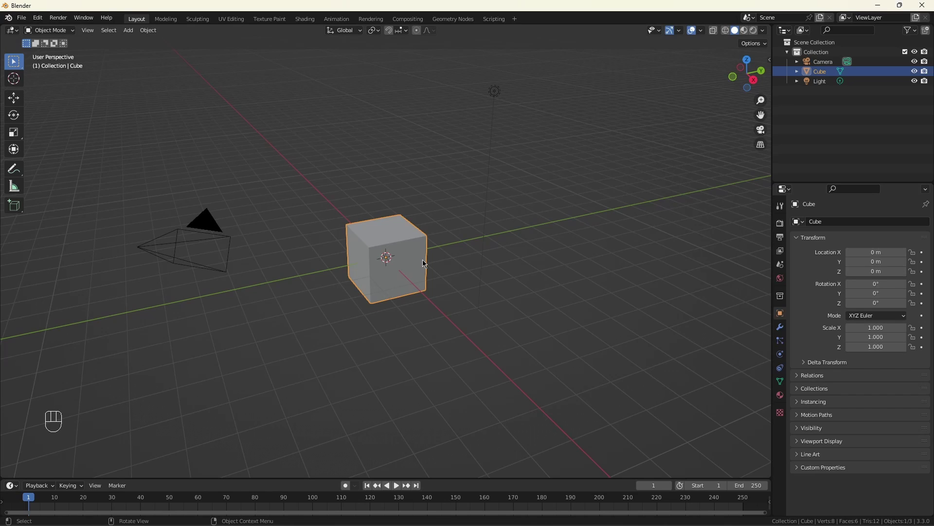
key(Delete)
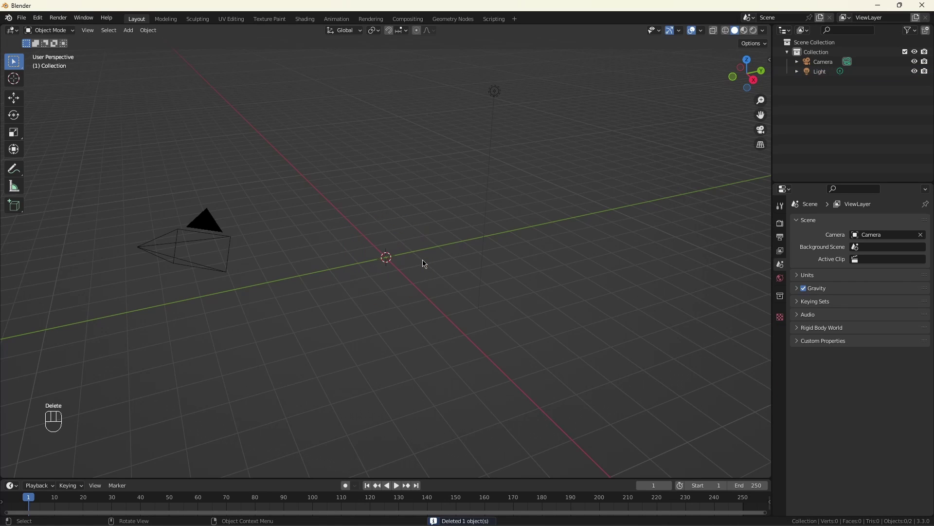
key(shift+a)
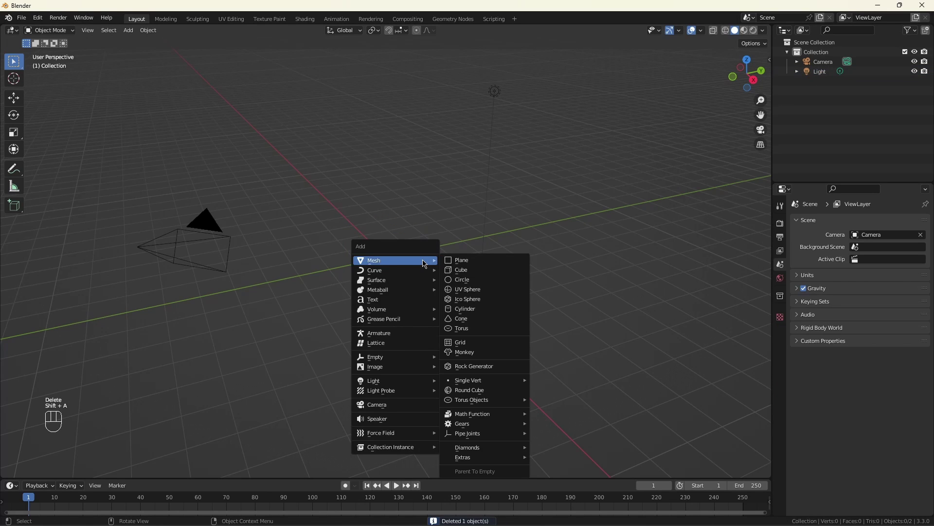
mouse_move(424, 270)
click(462, 267)
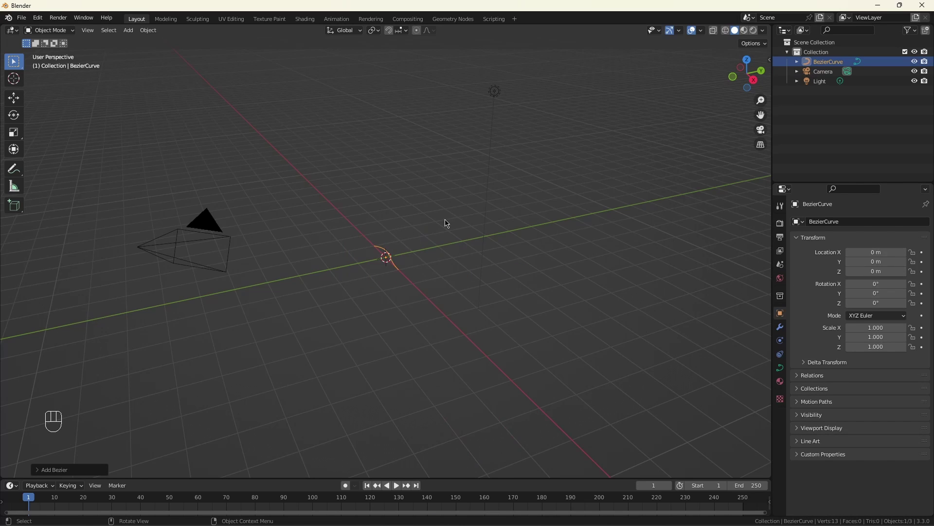
- Scale the Bezier curve by 10 and apply its scale
text(s)
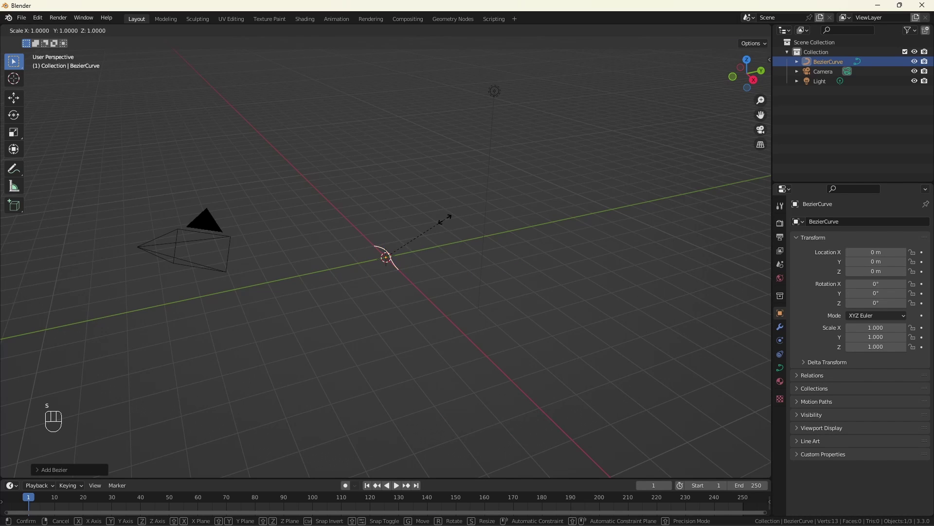
text(10)
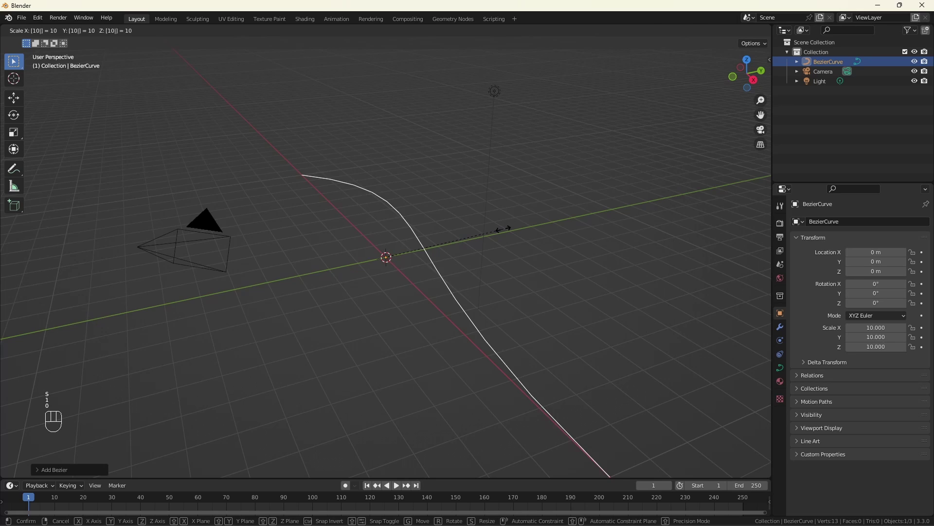
key(Return)
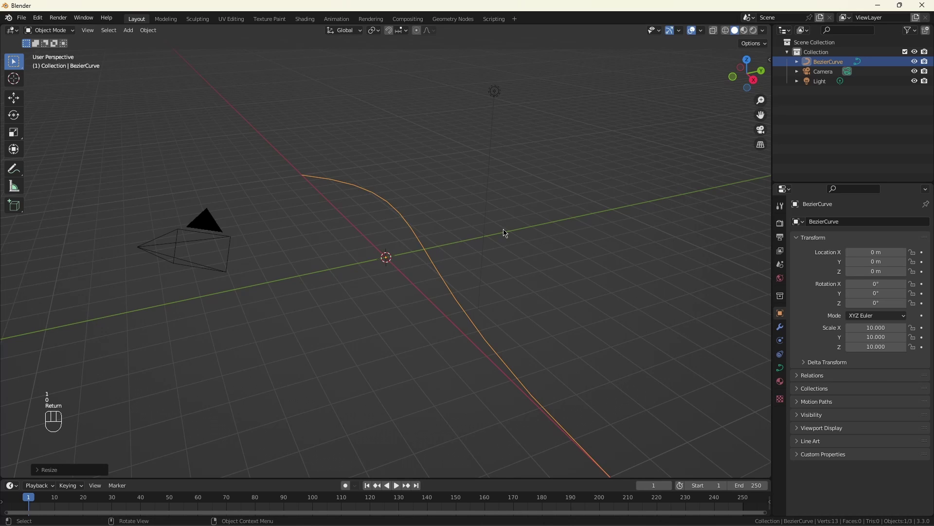
key(ctrl+a)
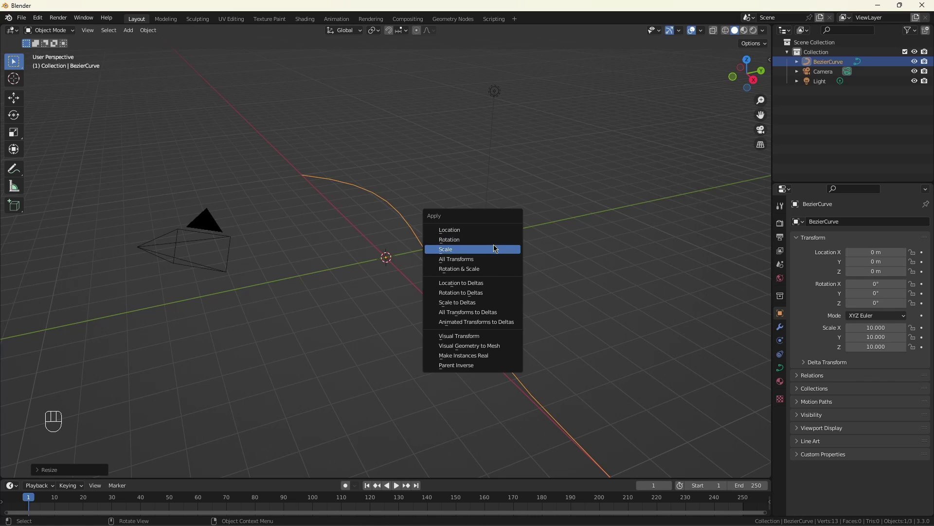
click(495, 249)
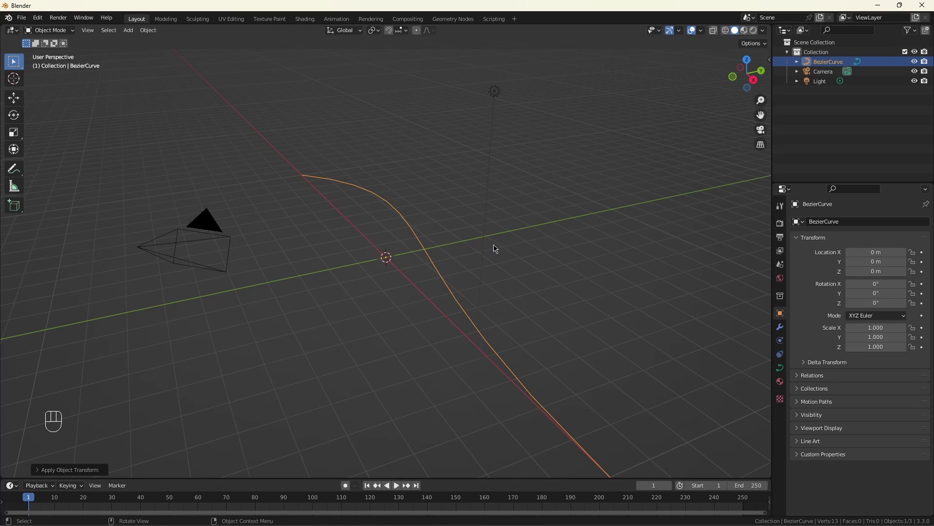
- View the curve from the top and turn the timeline into an enlarged Geometry Node Editor
key(KP_7)
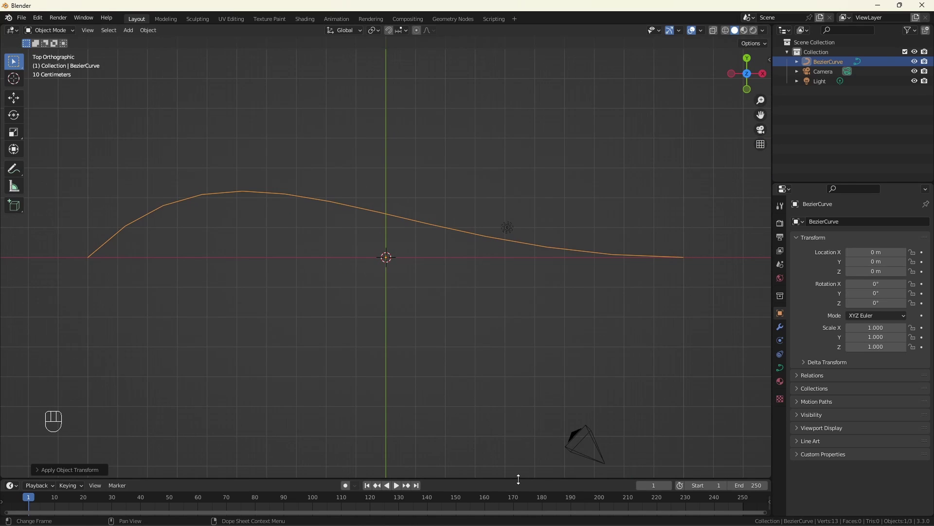
drag(517, 477, 517, 250)
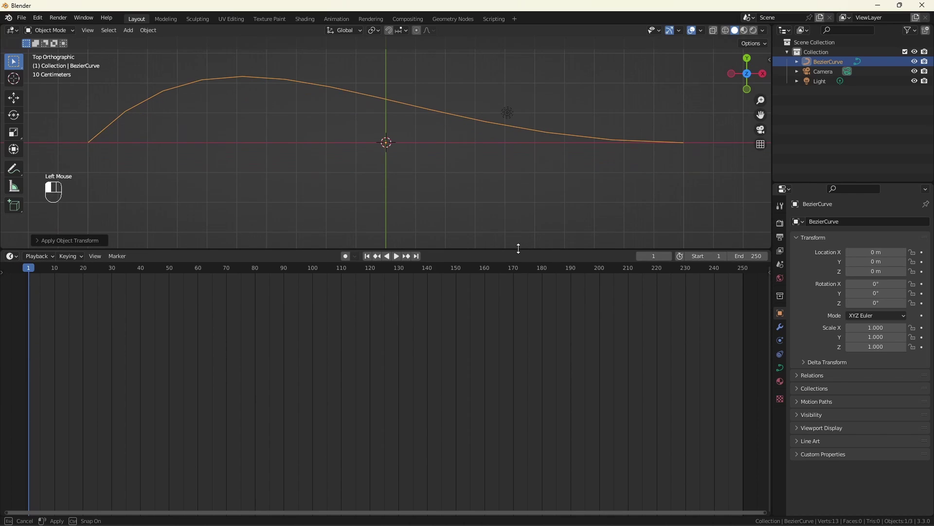
click(12, 256)
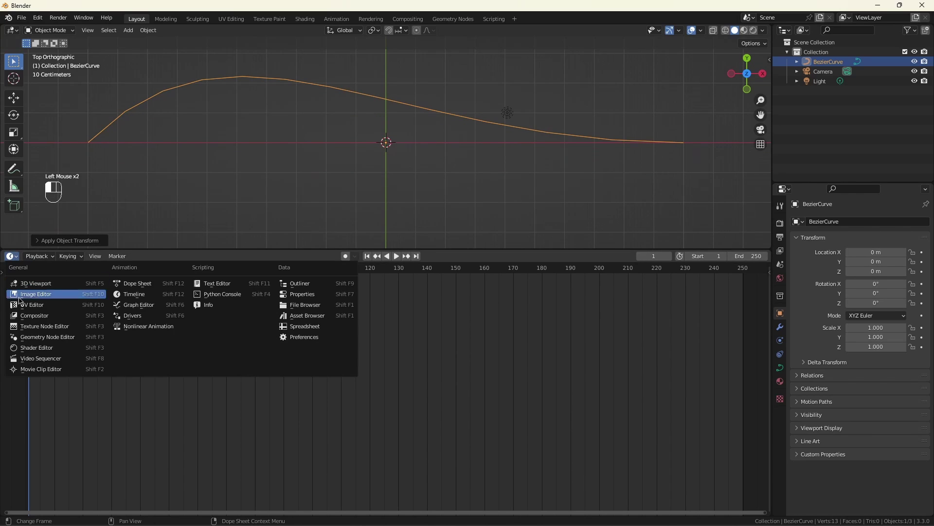
click(54, 337)
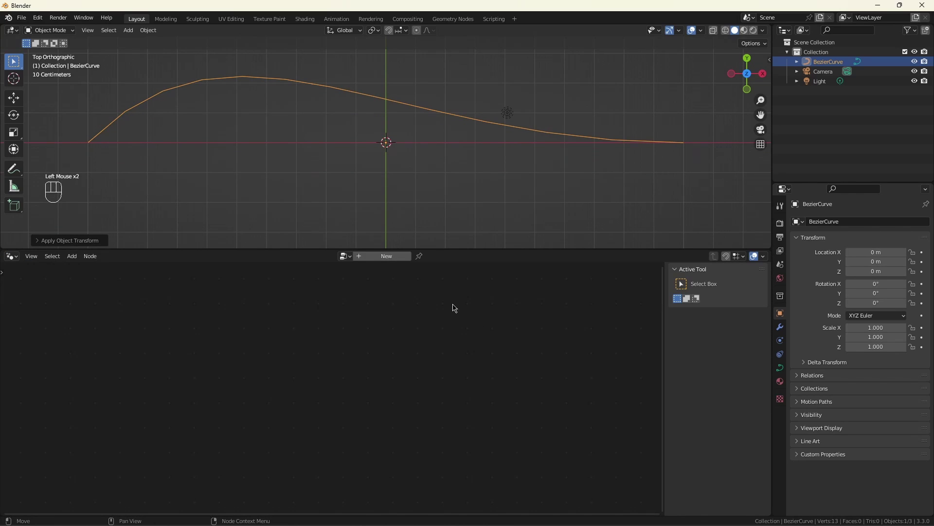
- Create a new geometry node tree on the Bezier curve and name it Stone Road
click(395, 258)
double_click(390, 257)
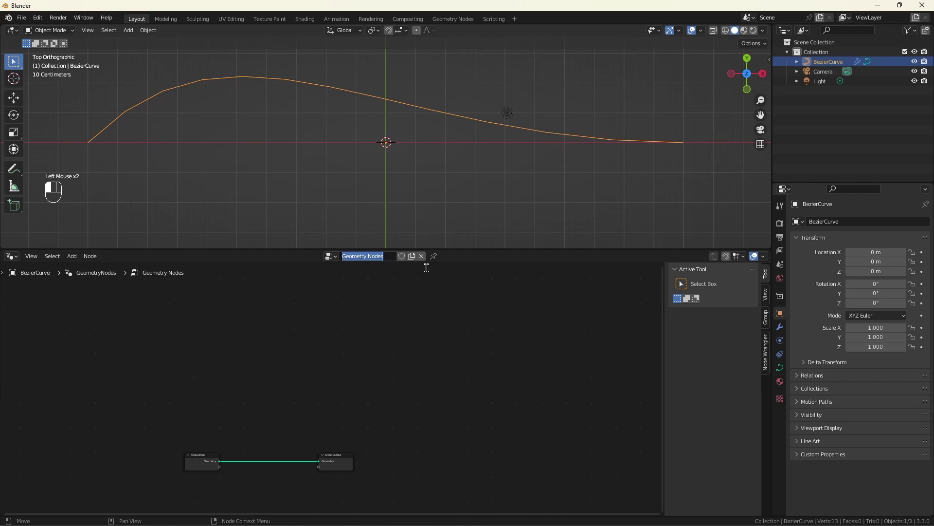
text(Stone R)
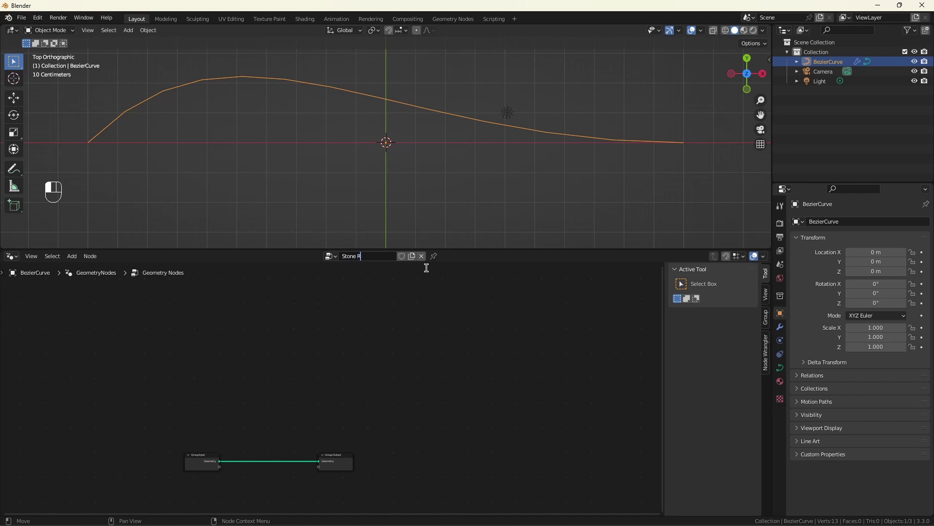
text(oad)
key(Return)
- Cut the link between Group Input and Group Output and move the two nodes far apart
scroll(329, 495, up, 4)
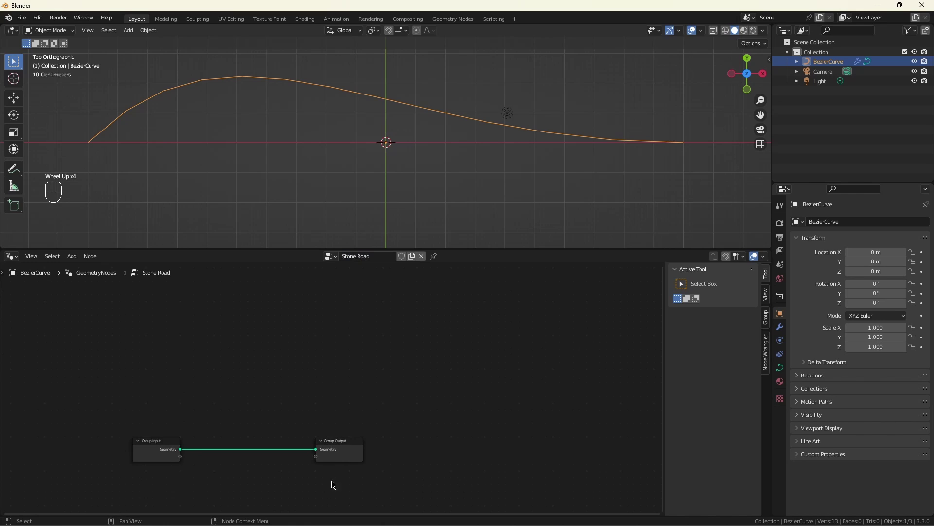
drag(156, 441, 39, 422)
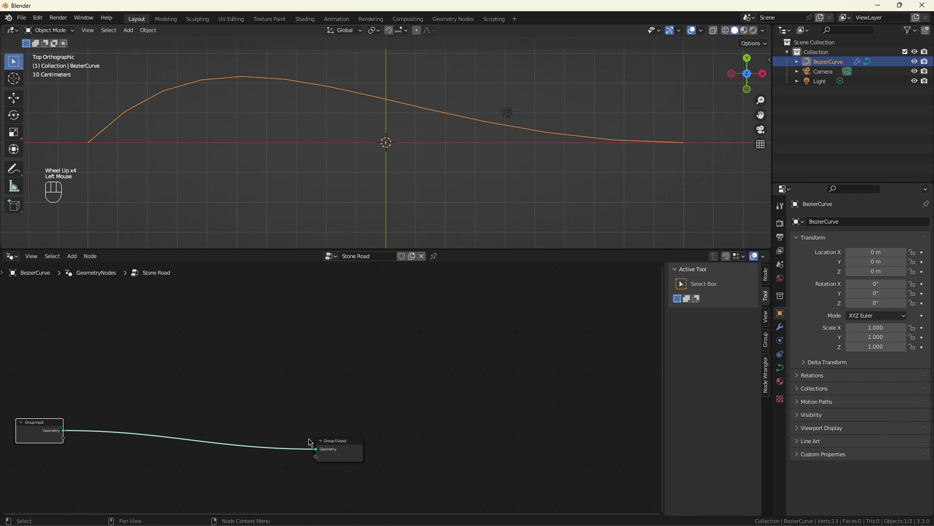
ctrl+right_drag(282, 428, 280, 455)
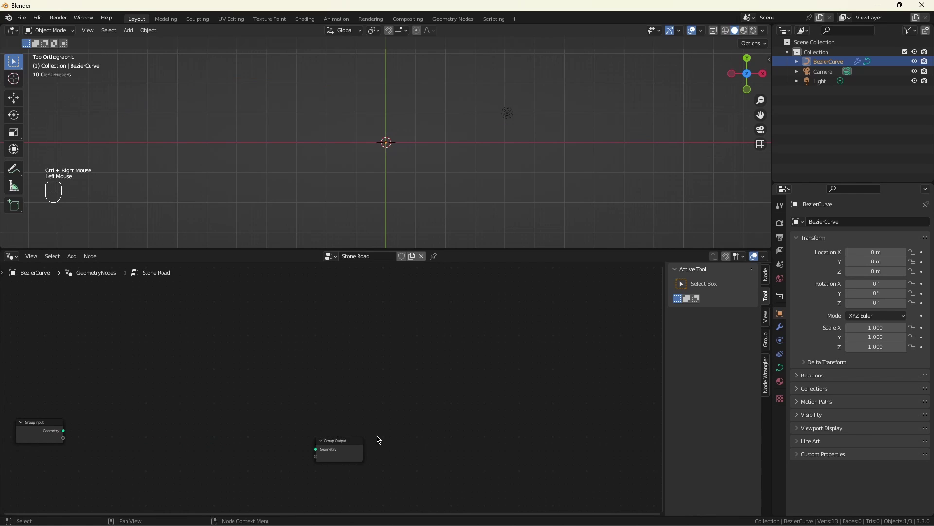
click(343, 443)
drag(343, 443, 637, 411)
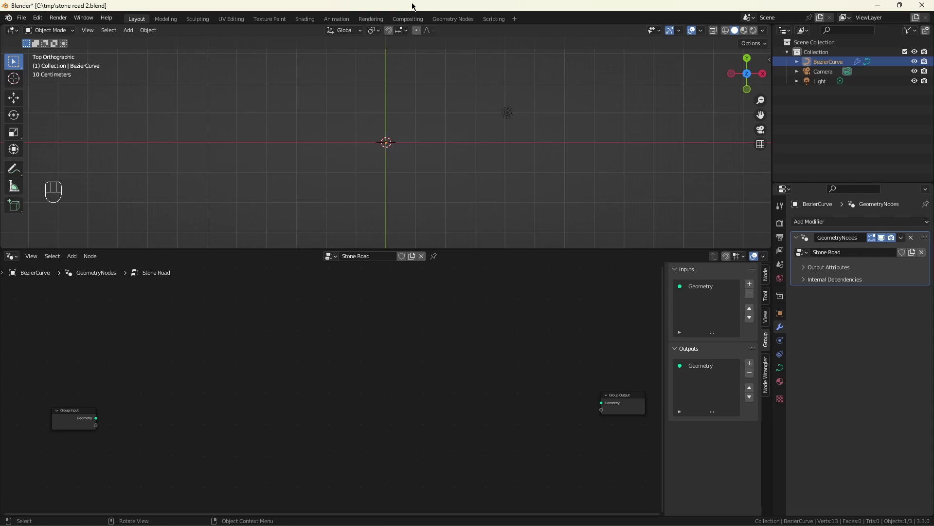
- Add a Multiply math node and expose its second value as a group input named Block Width
key(ctrl+v)
drag(146, 409, 139, 366)
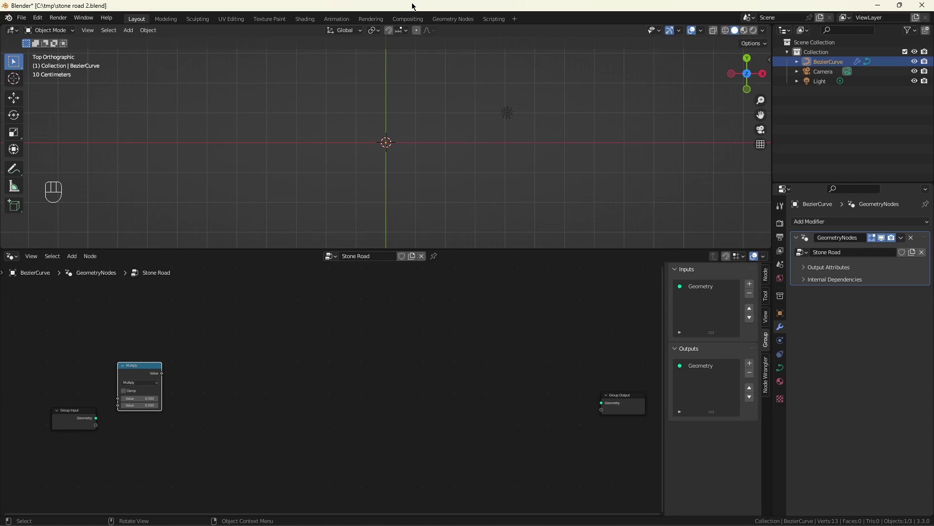
drag(117, 405, 96, 425)
click(706, 296)
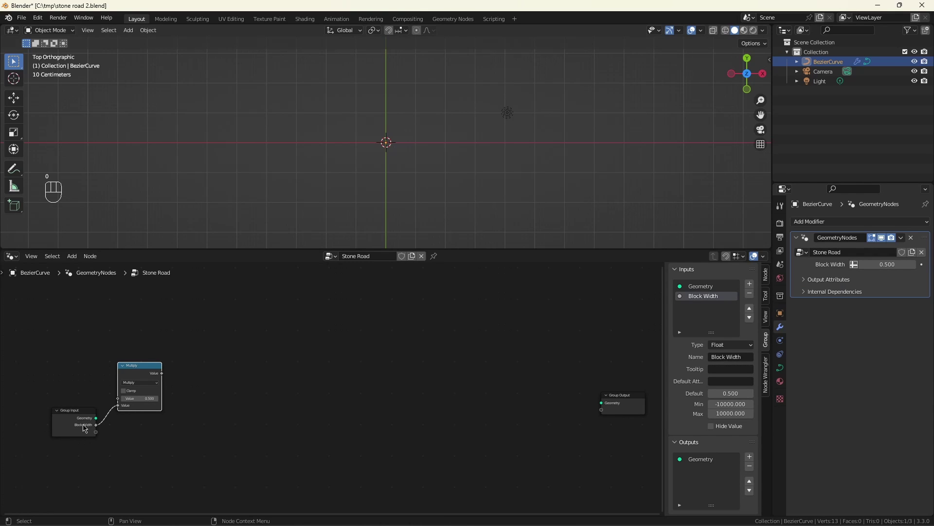
- Add a Cosine math node with value 0.524 and connect it to the Multiply node's first value
mouse_move(85, 429)
key(ctrl+z)
key(ctrl+z)
key(ctrl+z)
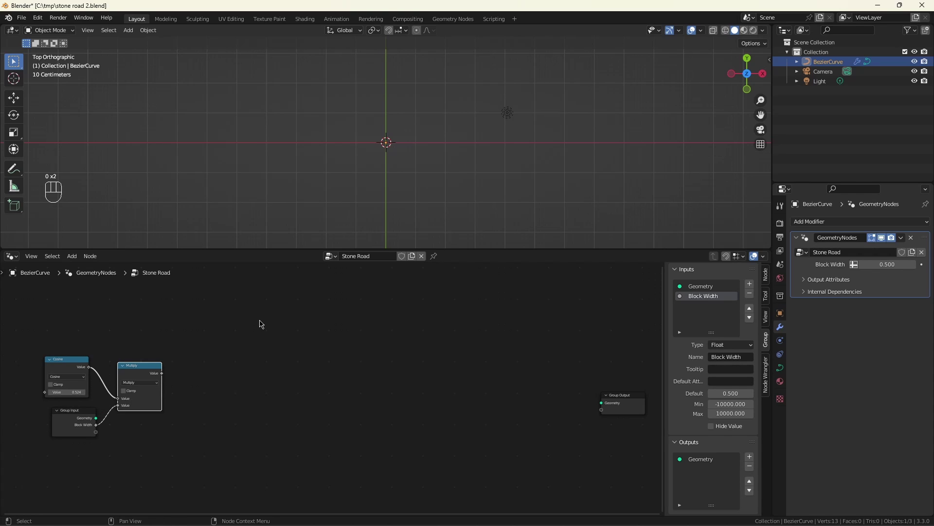
- Multiply the Block Width result by 2.000, then by the output of a new Subtract node that subtracts 1.000
key(ctrl+0)
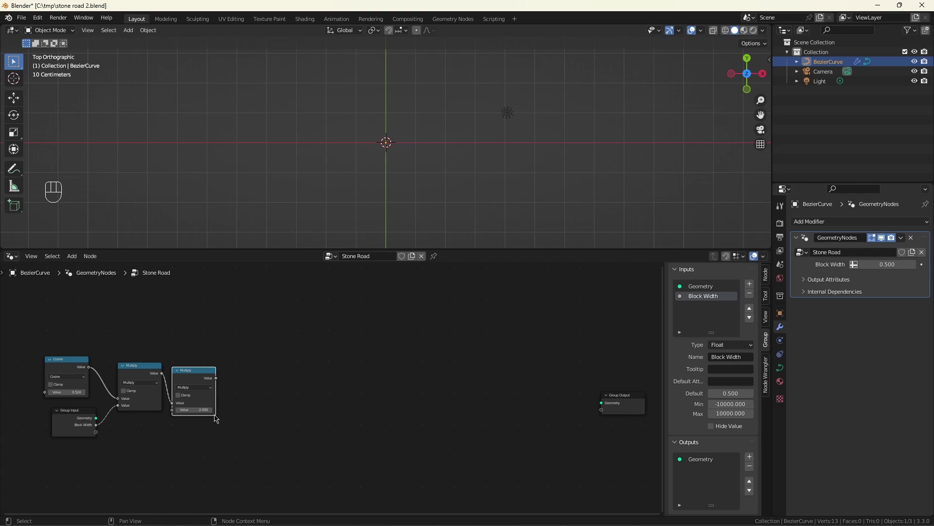
key(ctrl+KP_Multiply)
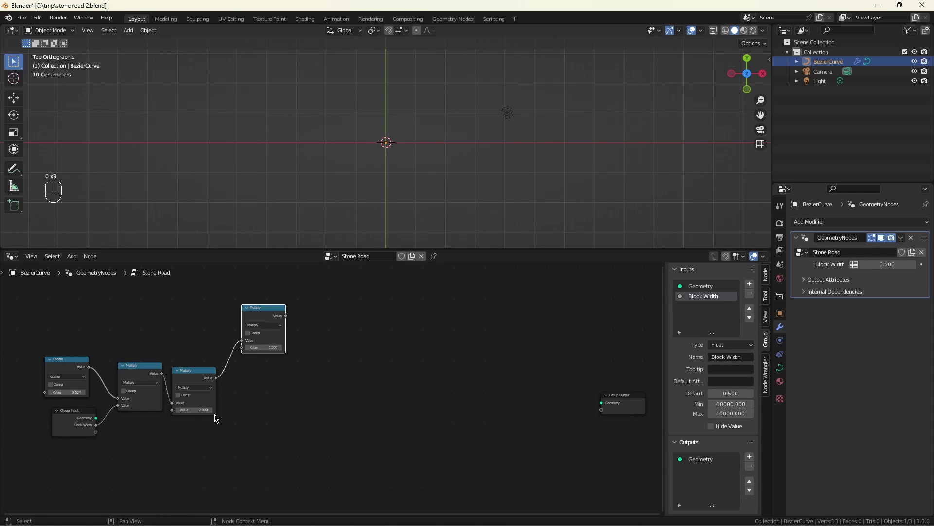
click(216, 418)
key(0)
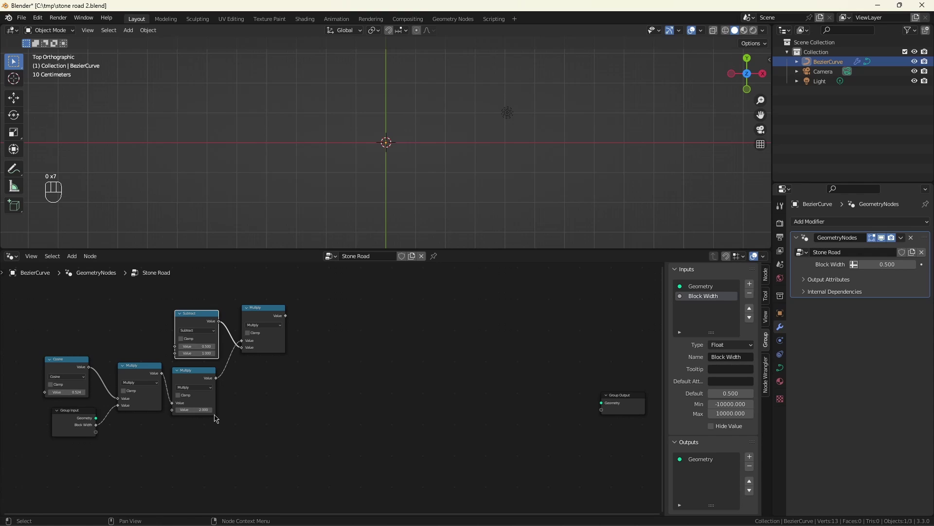
- Expose the Subtract node's first value as an Integer group input named Block Count
key(0)
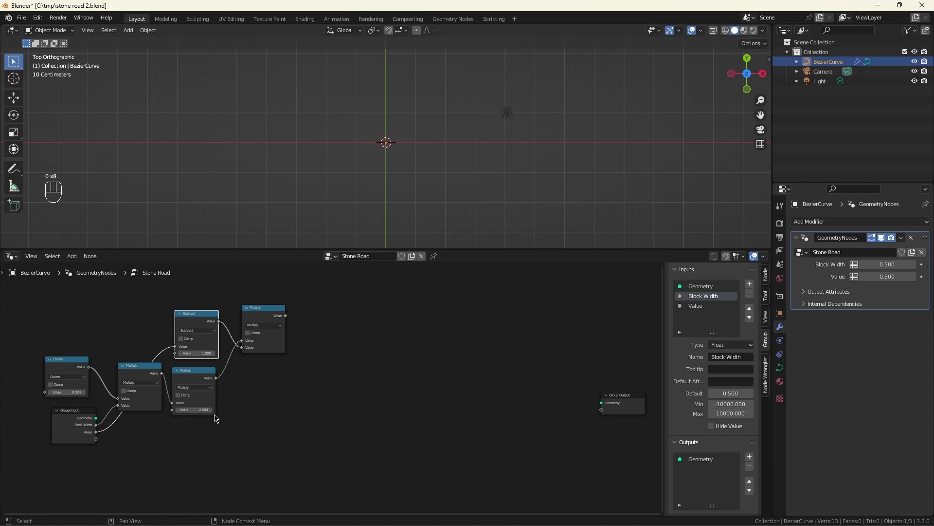
key(0)
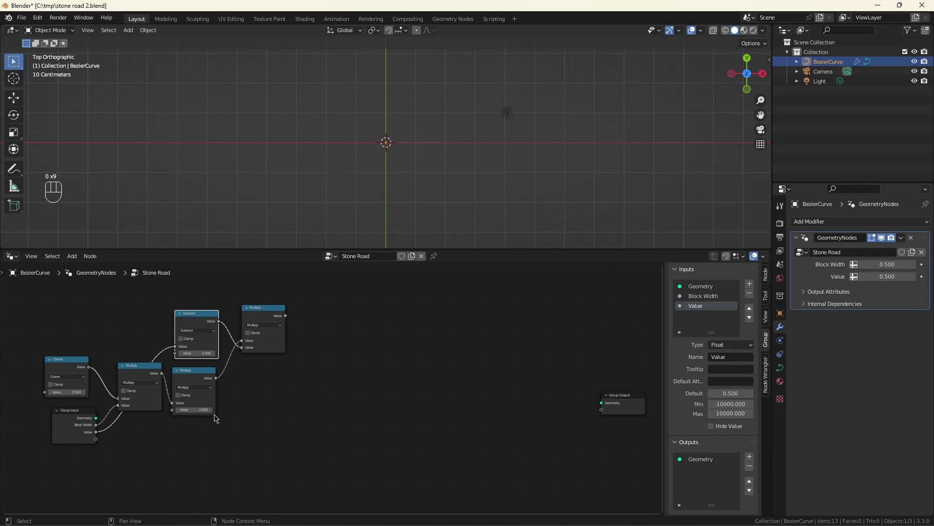
key(0)
key(0)
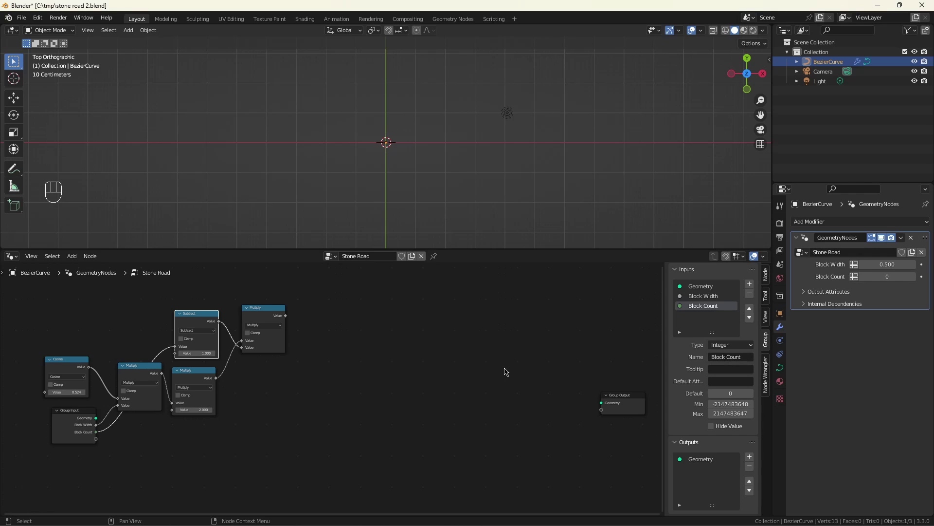
- Add a Combine XYZ node and feed the final Multiply result into its Y value
key(0)
key(0)
key(0)
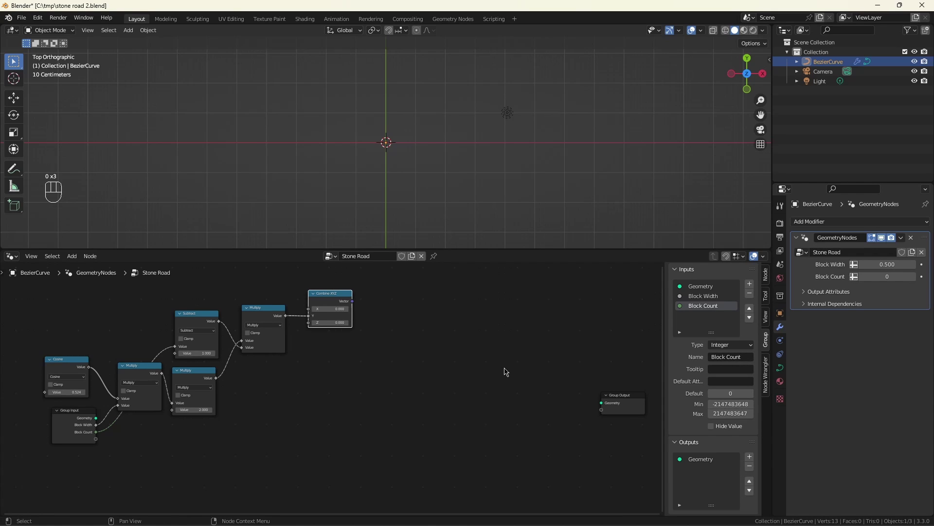
- Add a Curve Line node and connect the Combine XYZ vector to its End
key(0)
key(0)
key(0)
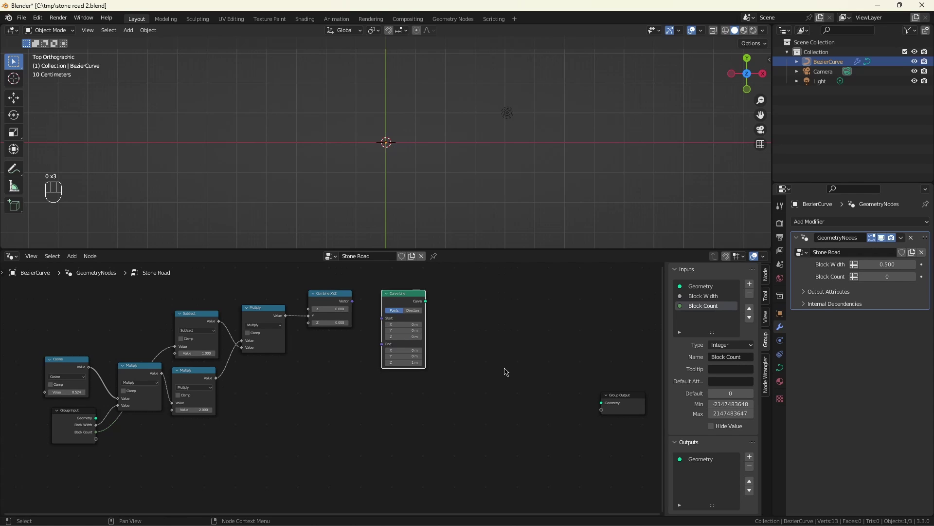
key(0)
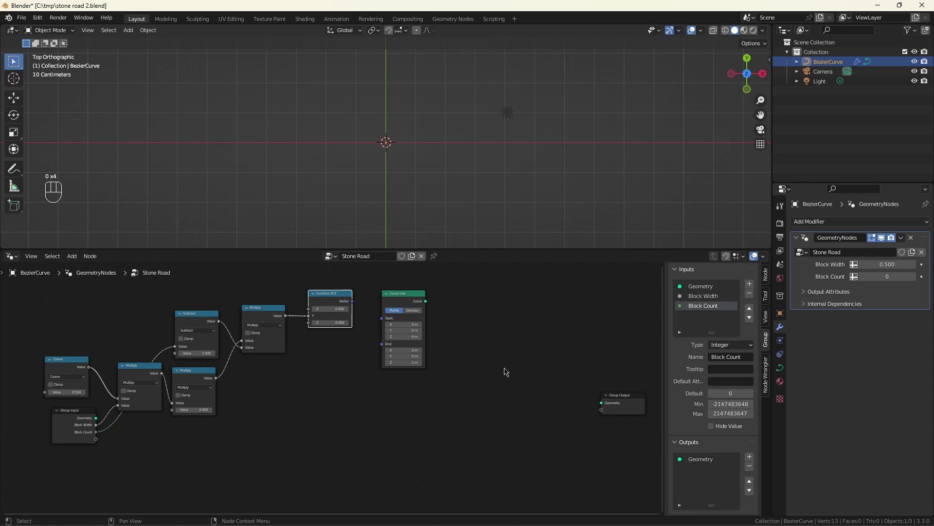
key(0)
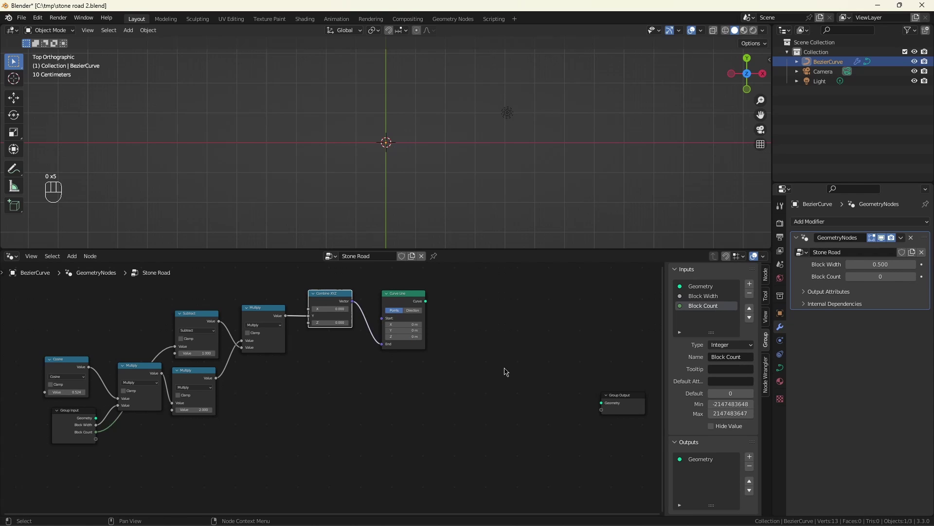
- Connect the Curve Line to the Group Output and set Block Width to 0.950 and Block Count to 10
click(389, 365)
key(o)
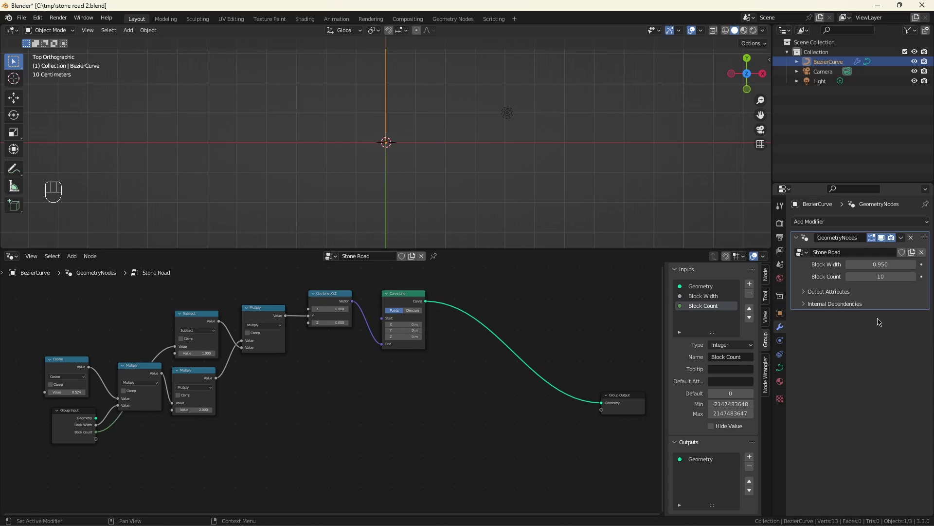
- Move the Group Output node farther from the Curve Line node to make room between them
scroll(223, 382, down, 2)
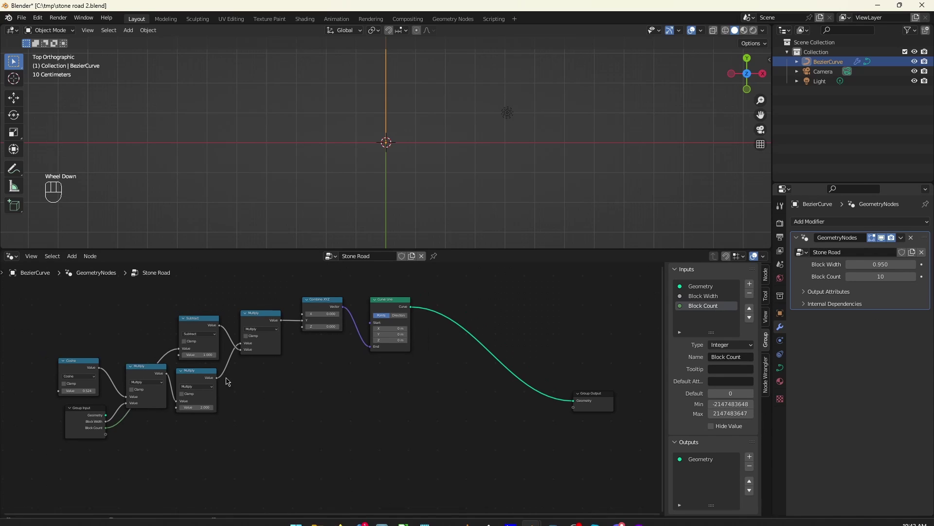
scroll(570, 467, up, 4)
drag(529, 386, 639, 330)
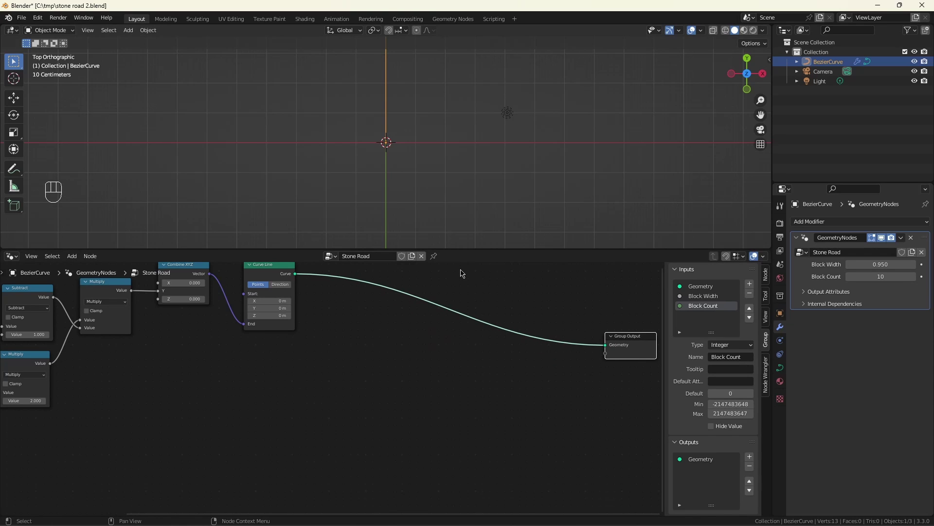
- Save the project as stone road 3.blend
key(ctrl)
key(ctrl+s)
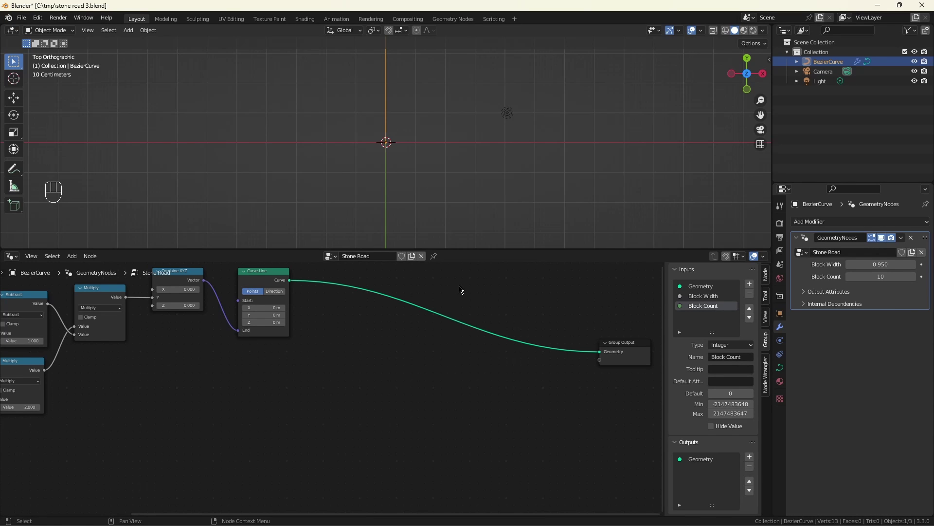
- Replace the Curve Line link to Group Output with a Resample Curve node in Length mode, its Length driven by the 2.000 Multiply node
key(ctrl+z)
key(ctrl+z)
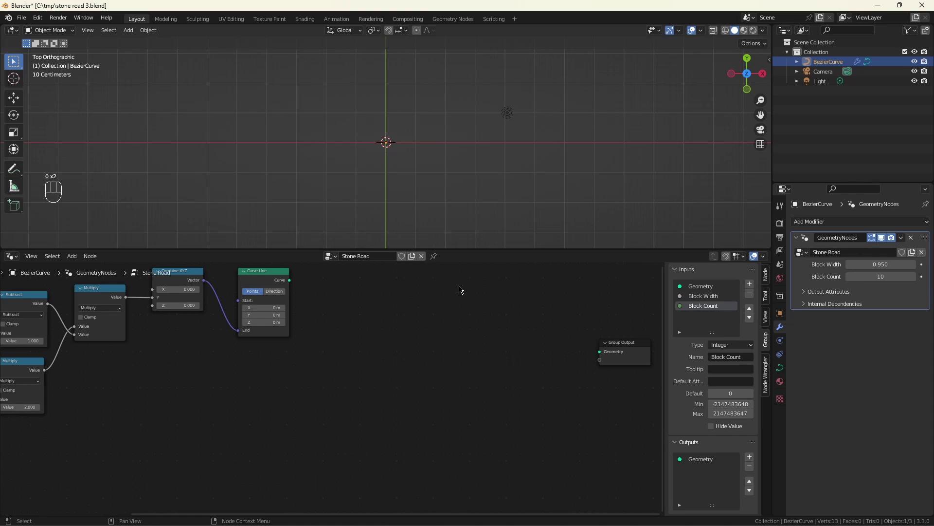
key(ctrl+z)
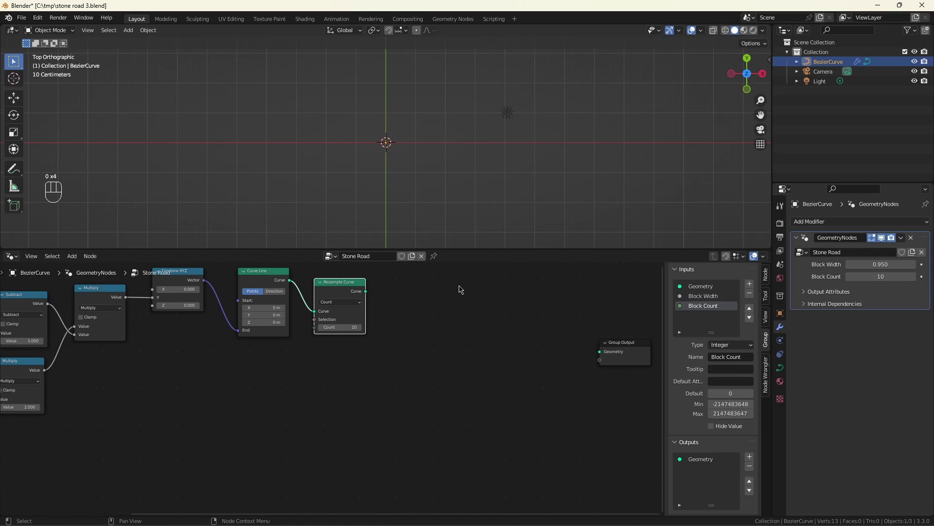
key(ctrl+z)
click(417, 341)
key(ctrl+z)
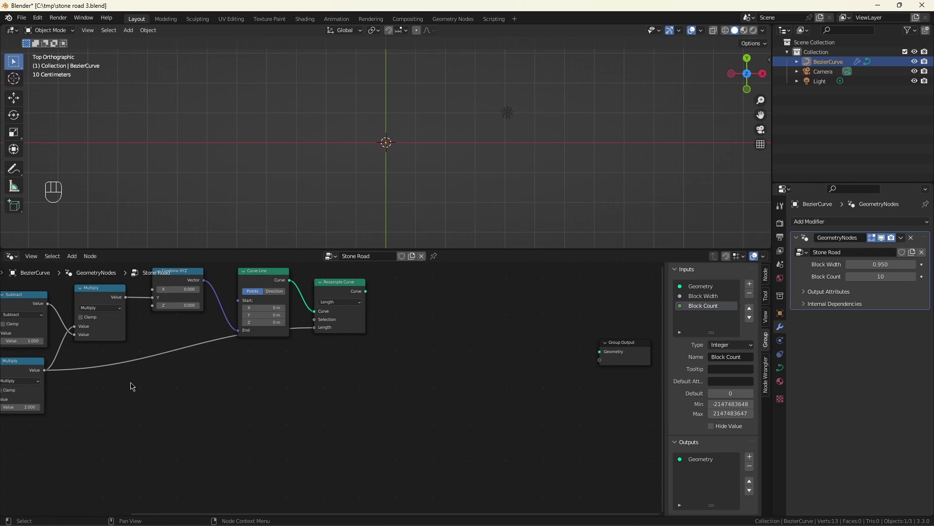
- Add an Instance on Points node beside Resample Curve and feed the resampled curve into its Points
key(0)
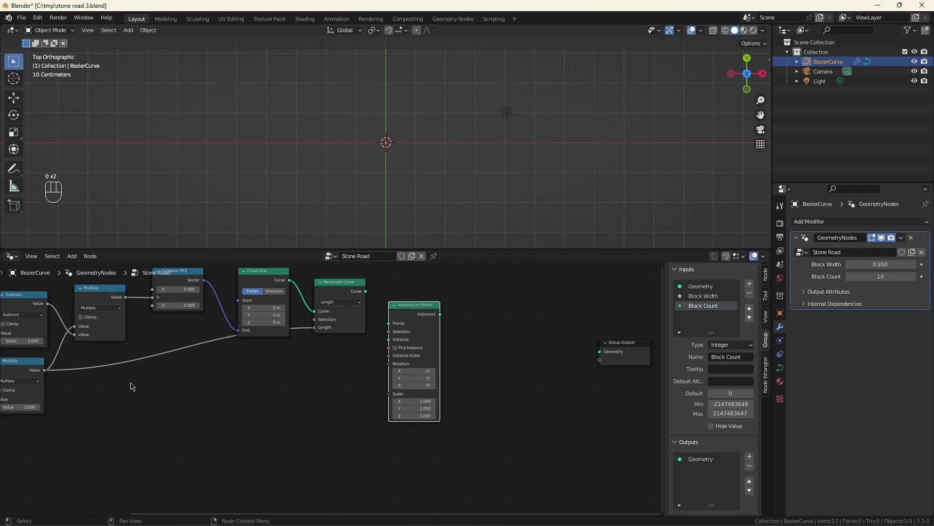
key(0)
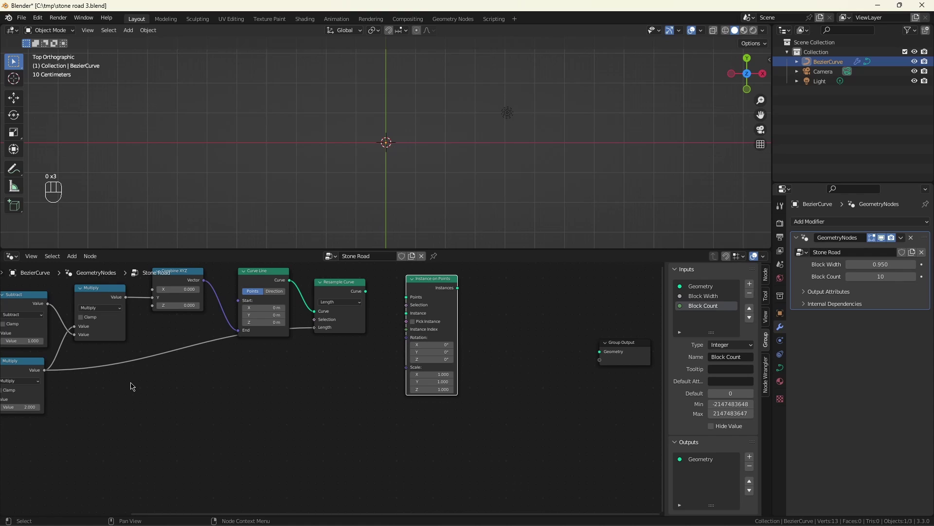
key(0)
key(0)
key(0)
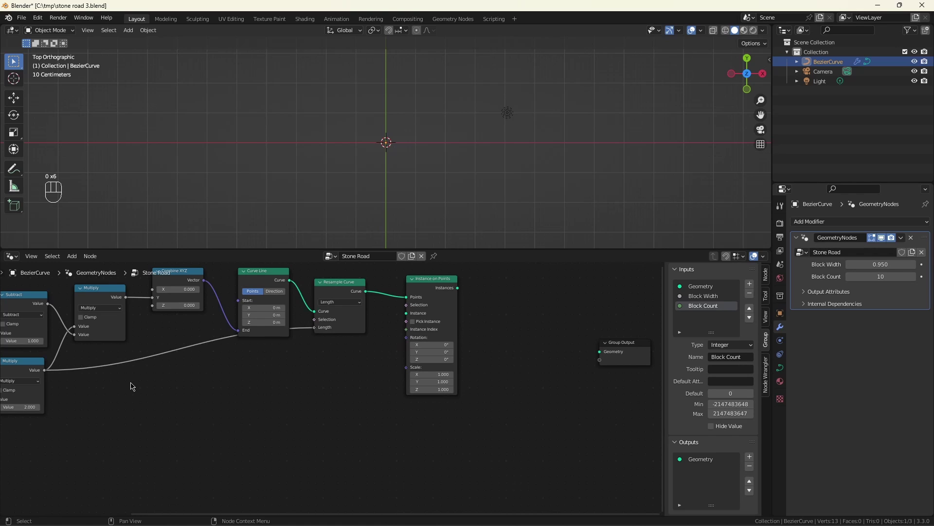
- Add a Curve Circle node as the Instance of Instance on Points and connect Instances to the Group Output
key(0)
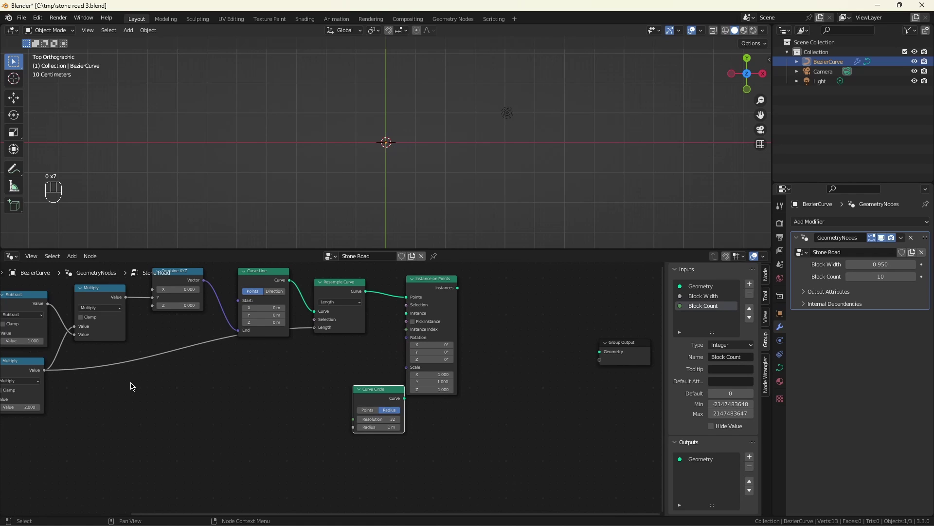
key(0)
key(0)
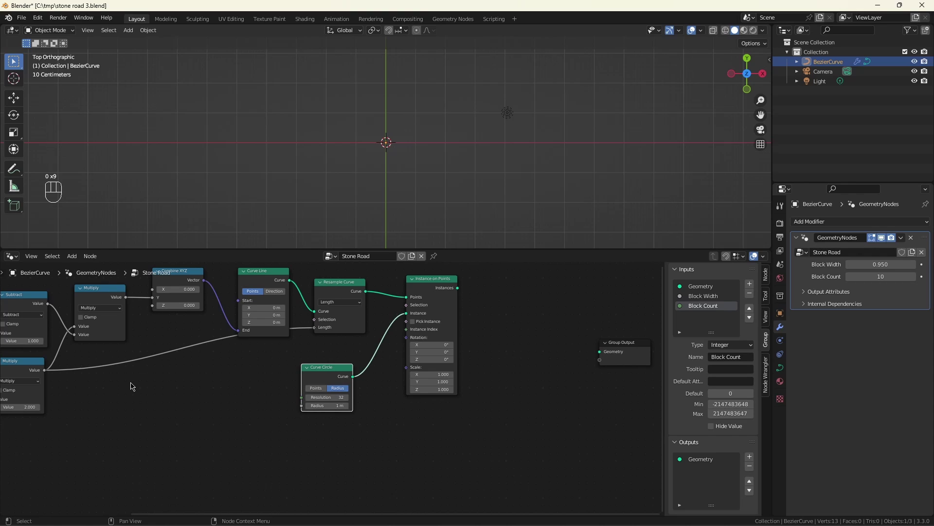
key(0)
key(0)
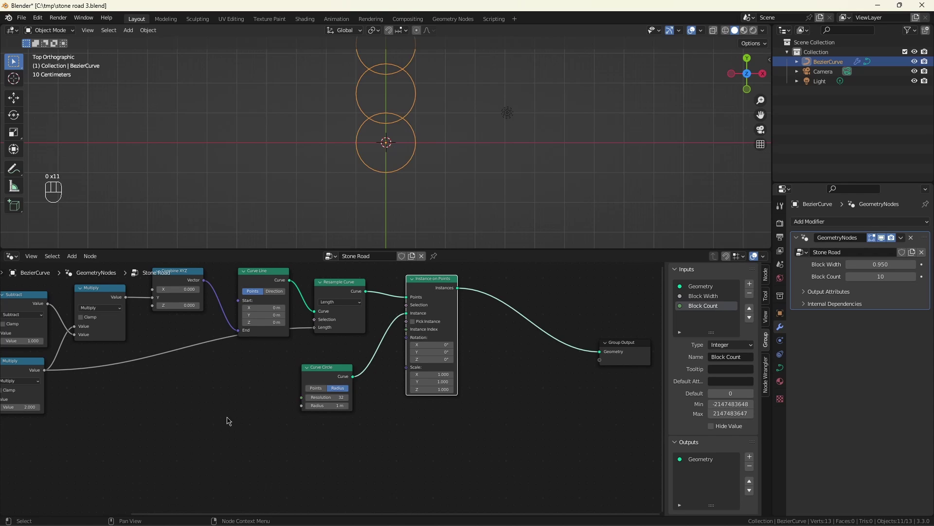
- Set the Curve Circle's Resolution to 6 and drive its Radius with Block Width from a new Group Input node
drag(355, 396, 348, 399)
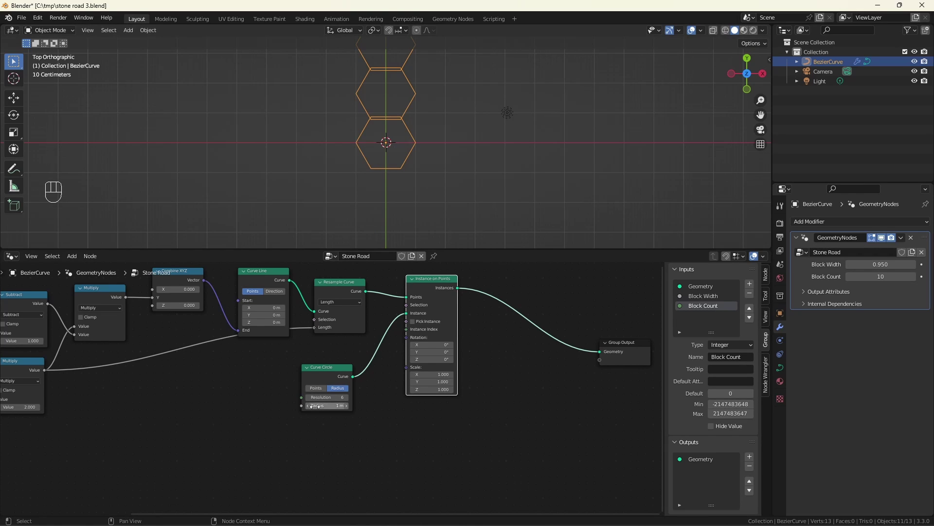
click(310, 433)
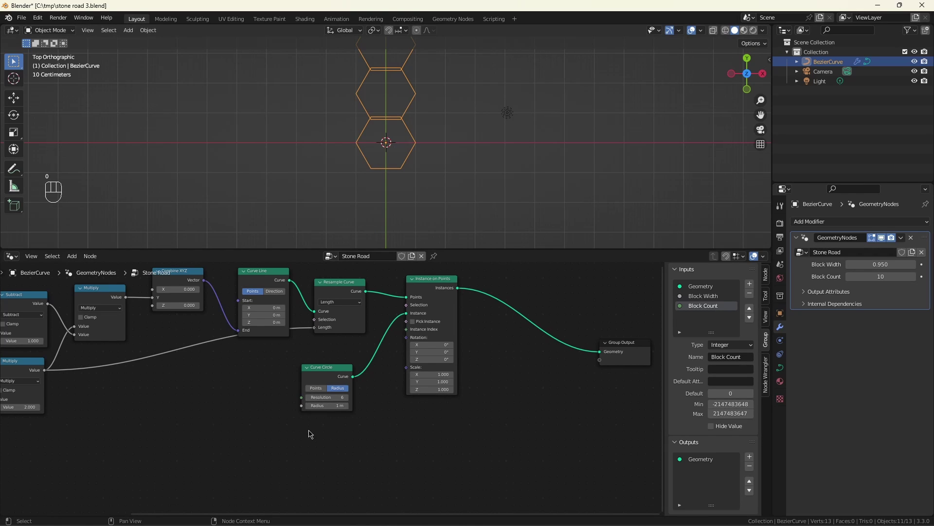
key(0)
key(0)
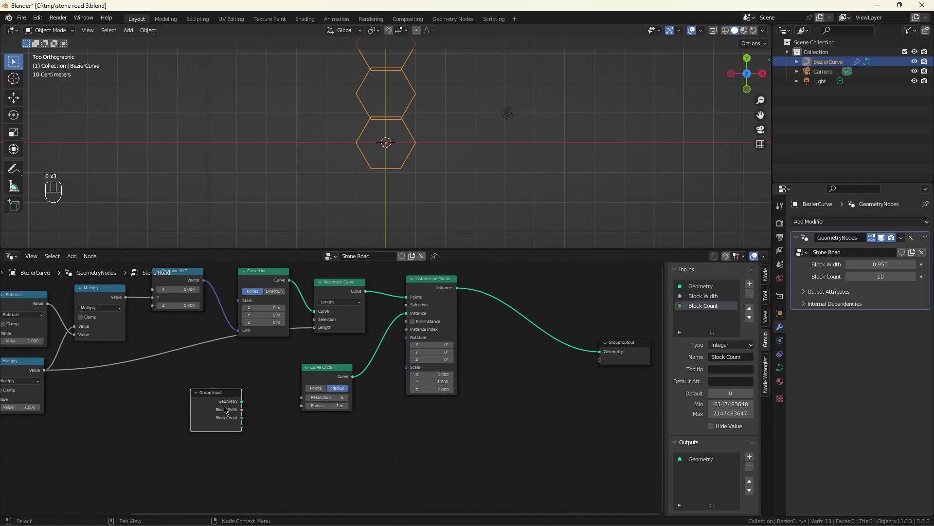
alt+right_drag(225, 409, 299, 463)
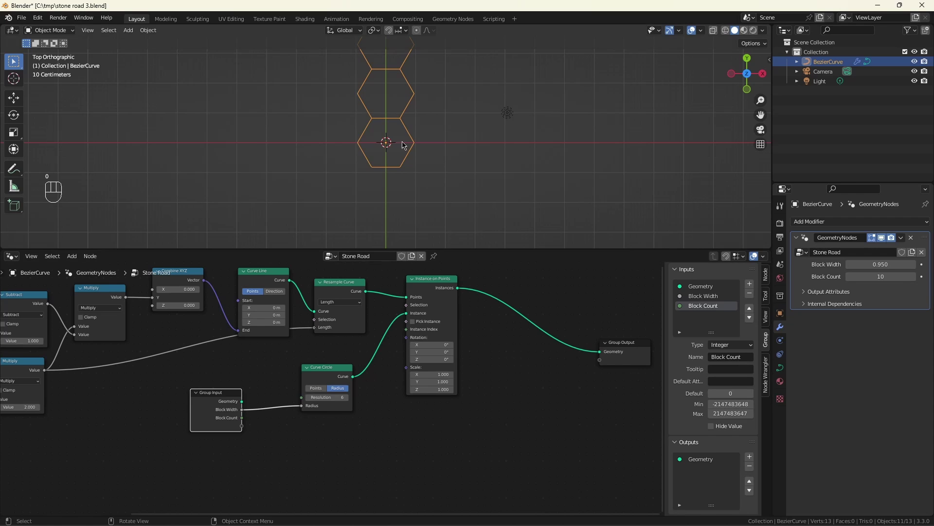
- Move the Group Output node farther from Instance on Points and remove the link between them
scroll(403, 117, down, 7)
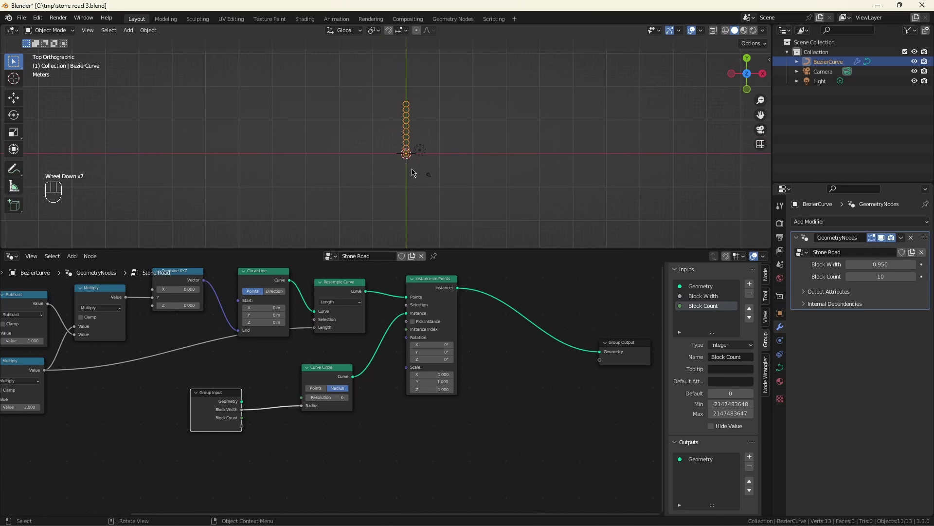
scroll(420, 119, up, 1)
scroll(420, 117, up, 3)
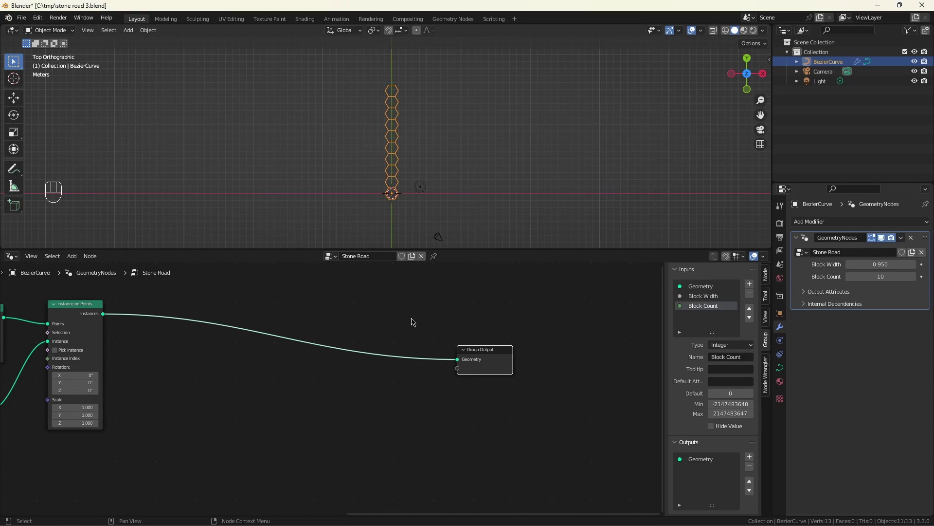
key(ctrl+z)
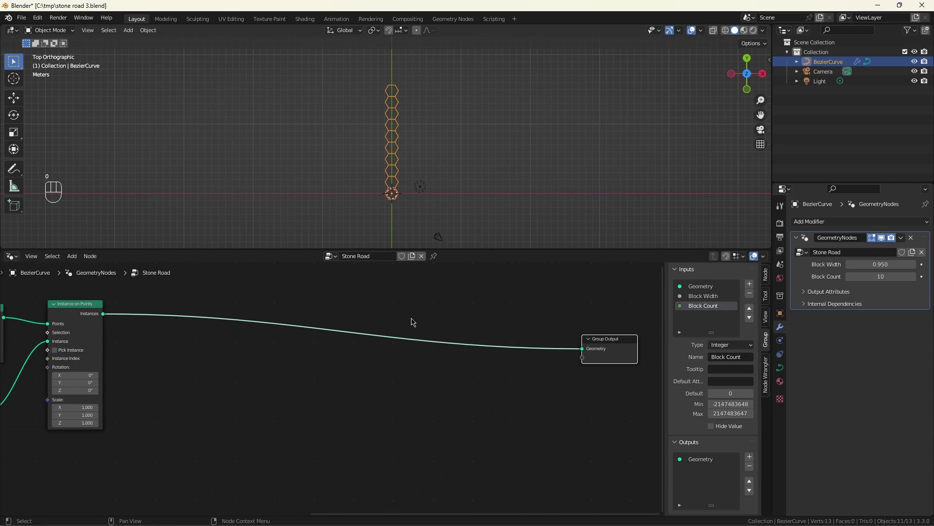
key(ctrl+z)
key(ctrl+z)
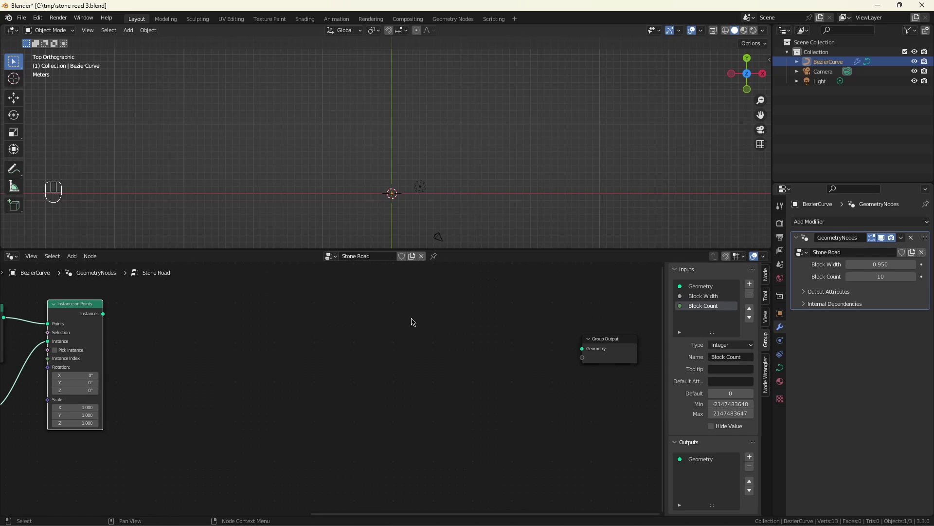
- Add a Duplicate Elements node fed by Instances and place a new Group Input node below Instance on Points
key(ctrl+z)
key(ctrl+z)
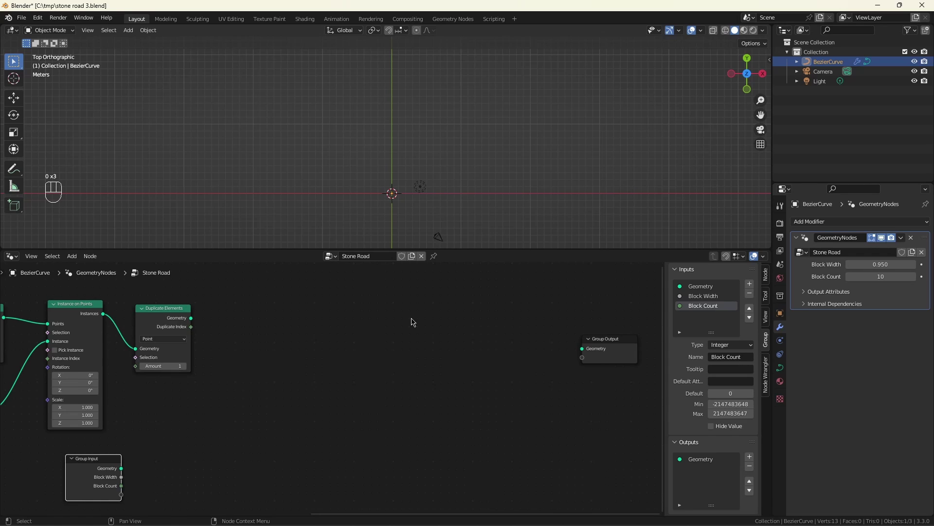
key(ctrl+z)
key(ctrl+z)
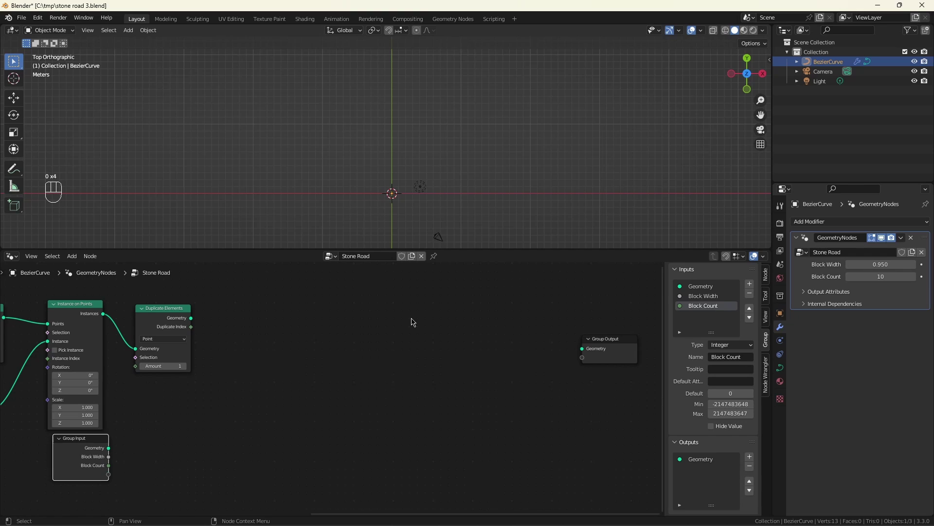
- Expose the Duplicate Elements Amount as a group input and rename that input Rows
key(ctrl+z)
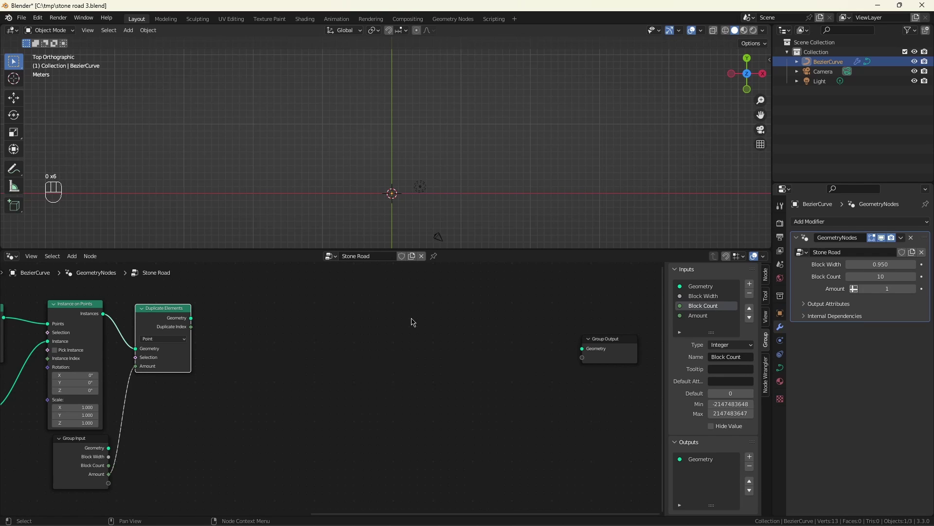
key(ctrl+z)
key(ctrl+z)
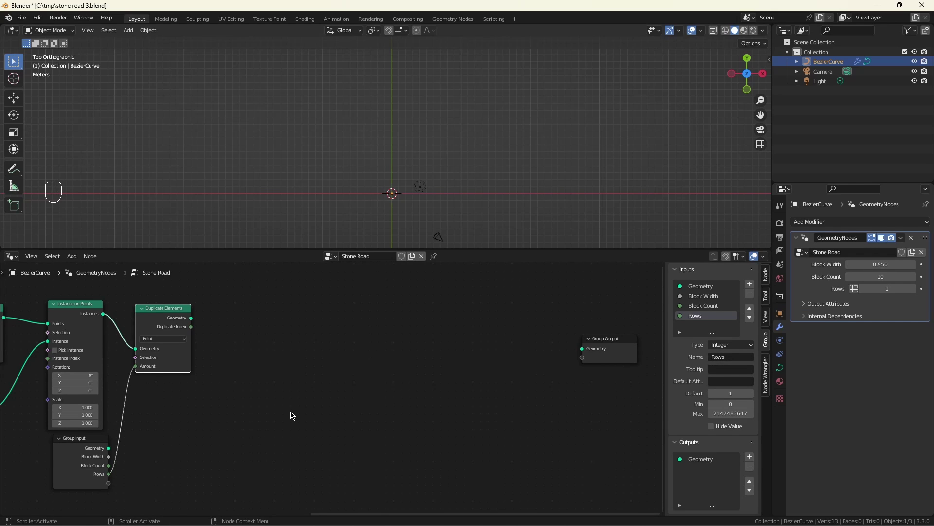
- Add a Set Position node between the Duplicate Elements geometry and the Group Output
key(0)
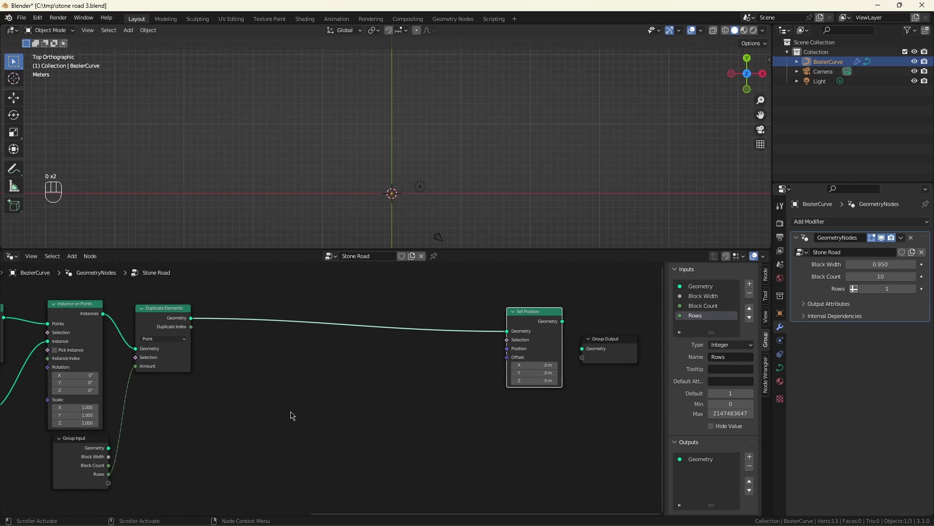
key(0)
key(0)
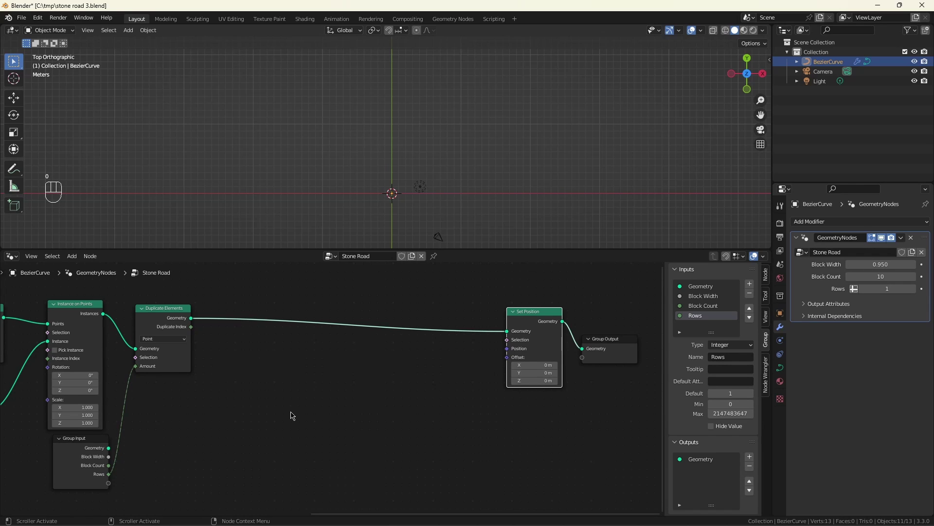
- Apply a Modulo of 2.000 to the Duplicate Index and multiply it by the output of a second Multiply node
key(0)
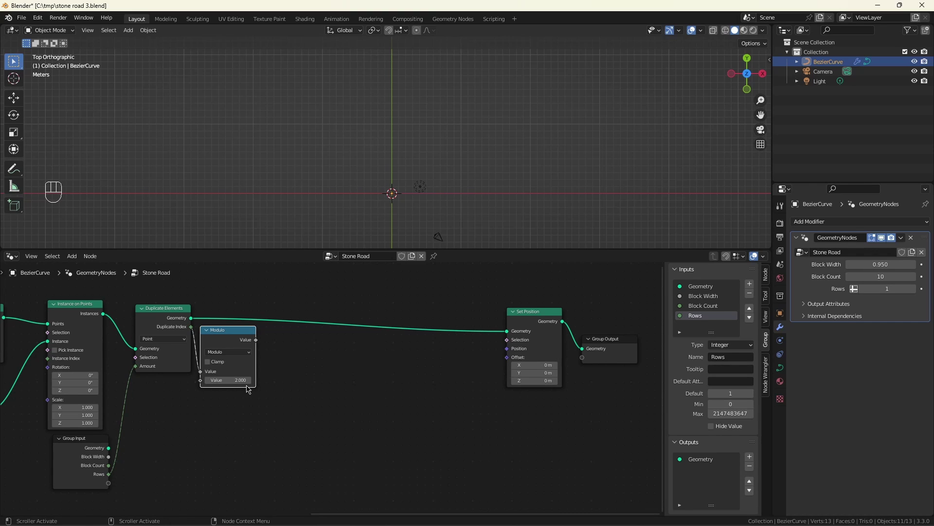
key(0)
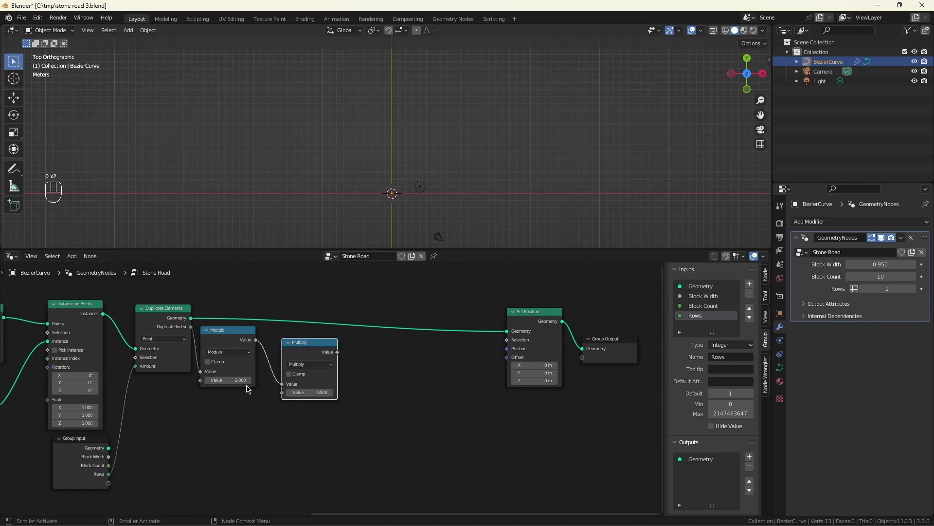
key(0)
key(0)
key(0)
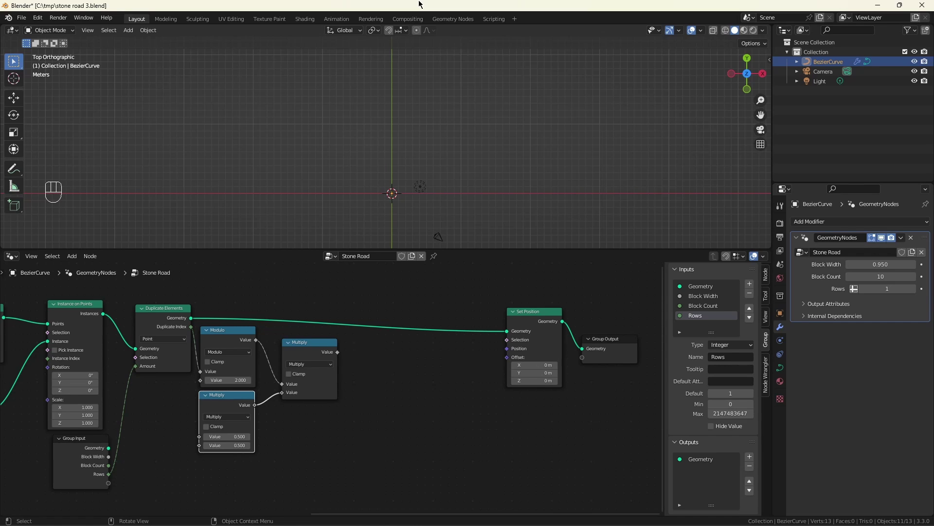
- Feed the Multiply node below Modulo with a Cosine node of 0.524 and the Group Input's Block Width
key(0)
key(0)
key(0)
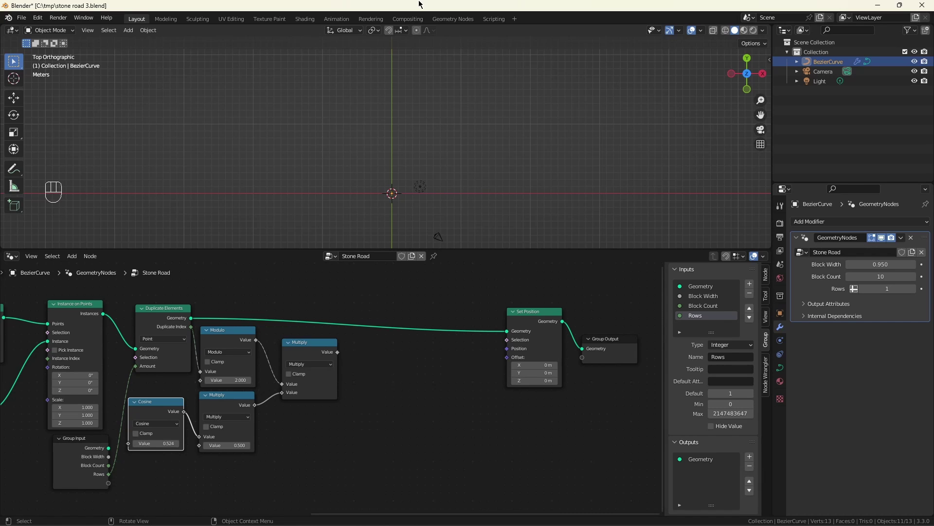
key(0)
key(0)
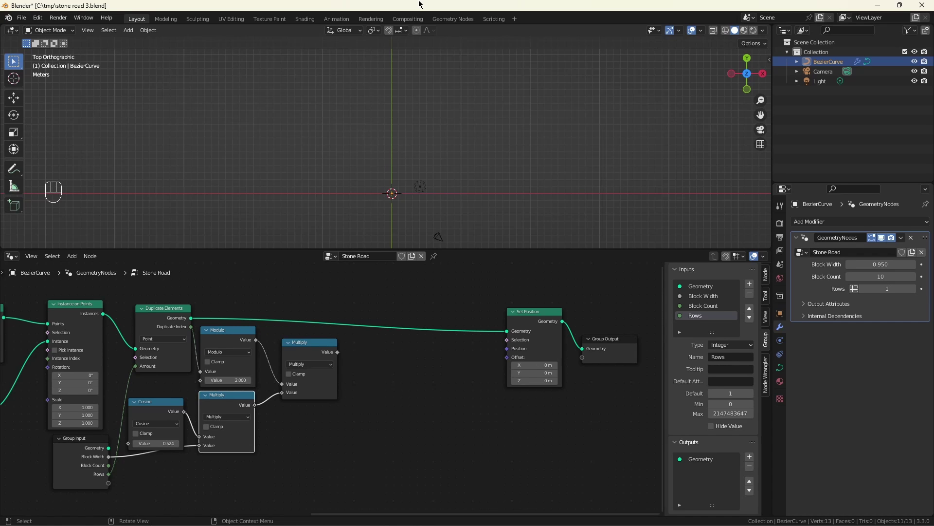
- Add a Combine XYZ node before Set Position and feed the Modulo branch's final Multiply result into its Y
key(0)
key(0)
key(0)
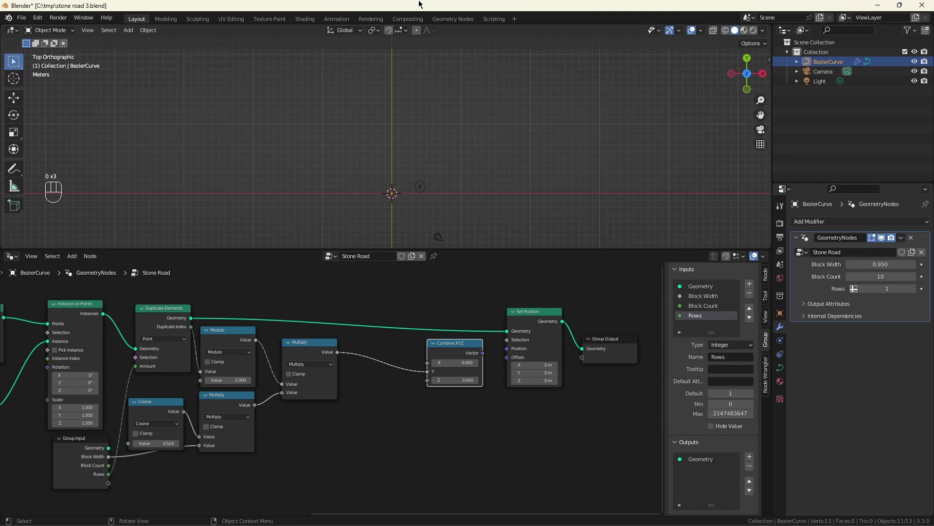
- Multiply the Duplicate Index by 1.500, then by Block Width, using two new Multiply nodes
key(0)
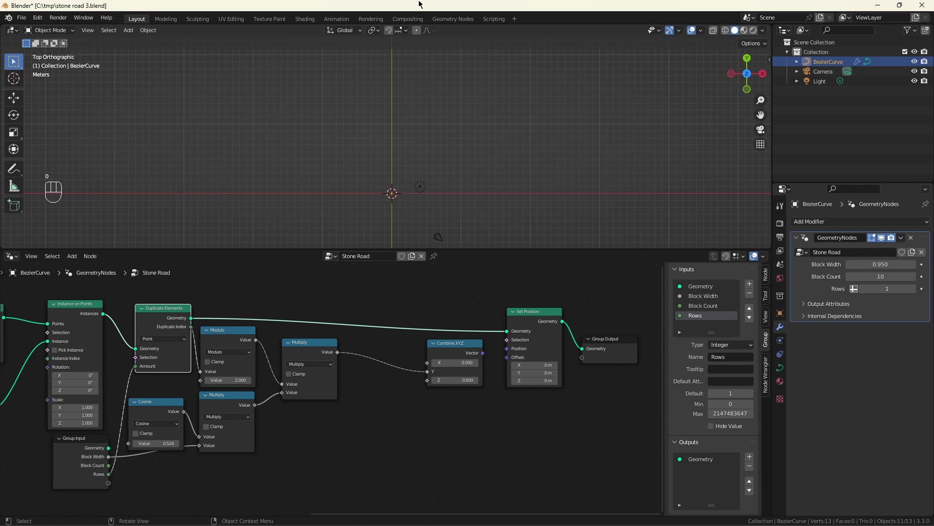
key(0)
key(0)
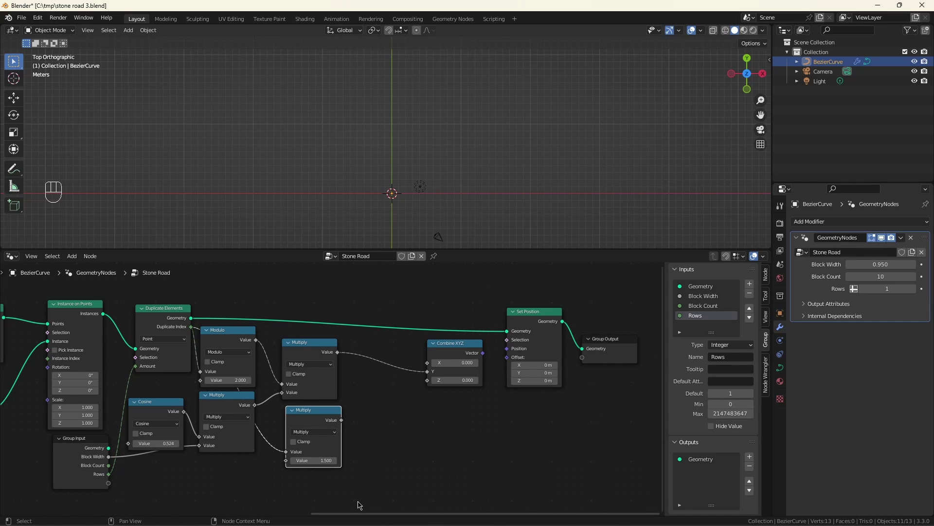
key(0)
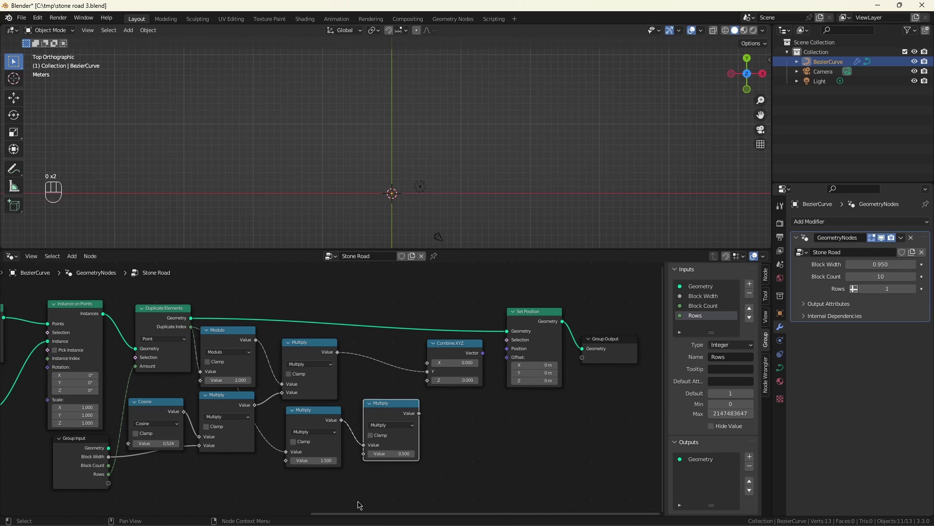
key(0)
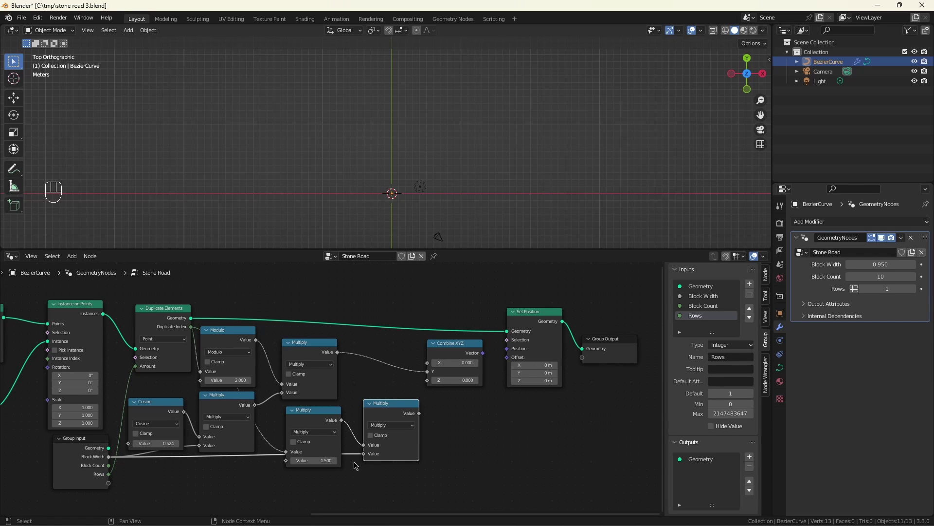
- Connect the new Multiply result to the Combine XYZ node's X and its Vector to the Set Position Offset
key(0)
key(0)
key(0)
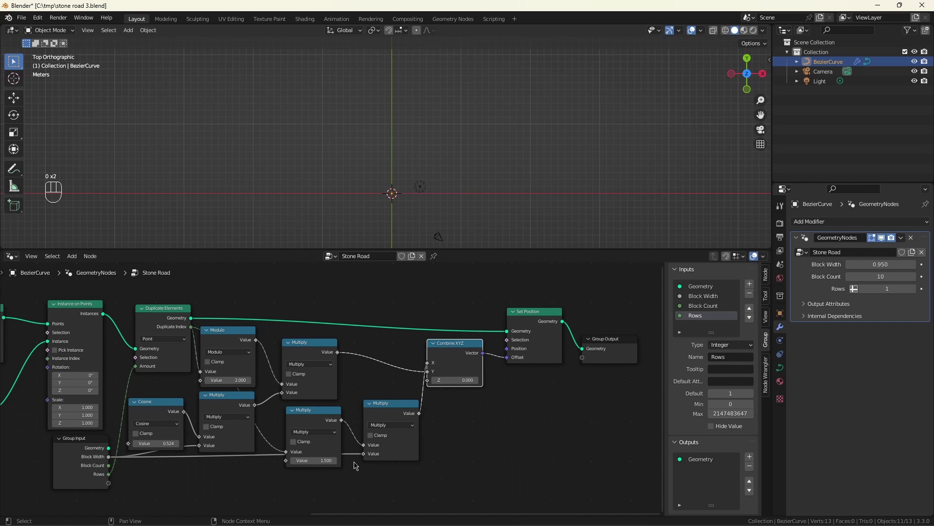
- Raise the Stone Road modifier's Rows value to 4
key(0)
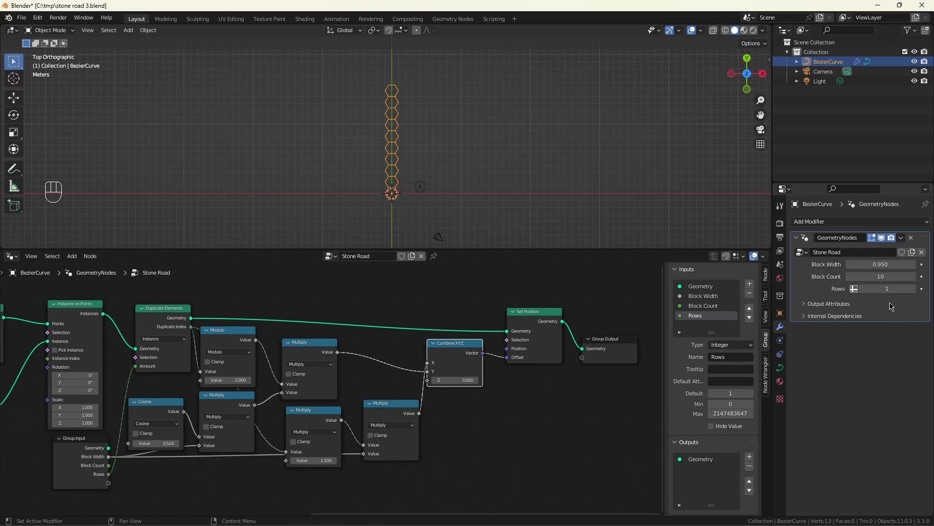
key(0)
key(0)
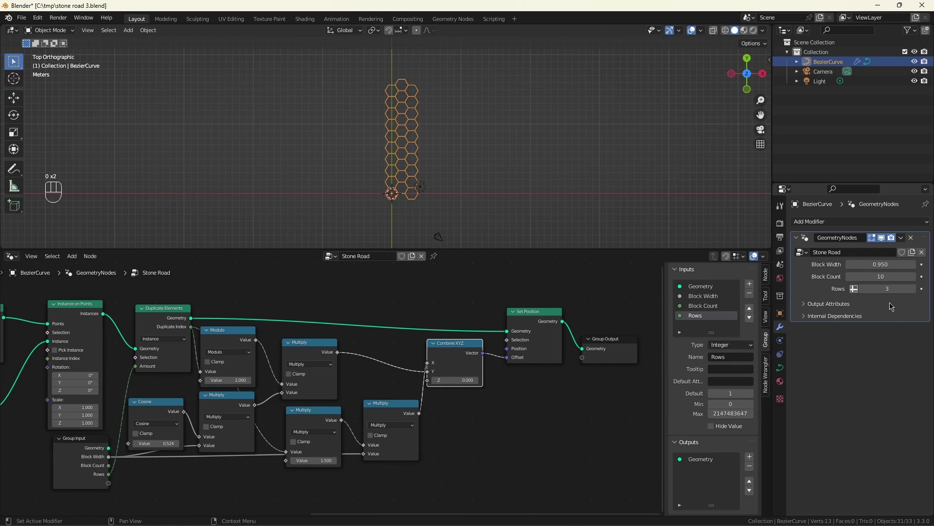
key(0)
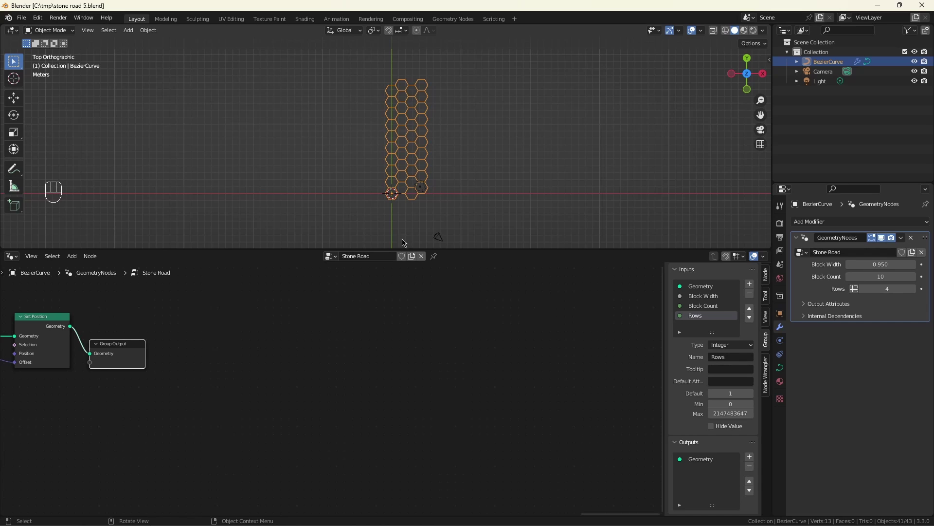
- Detach the Group Output from Set Position, move it away, and chain Realize Instances and Bounding Box nodes after Set Position
key(ctrl+z)
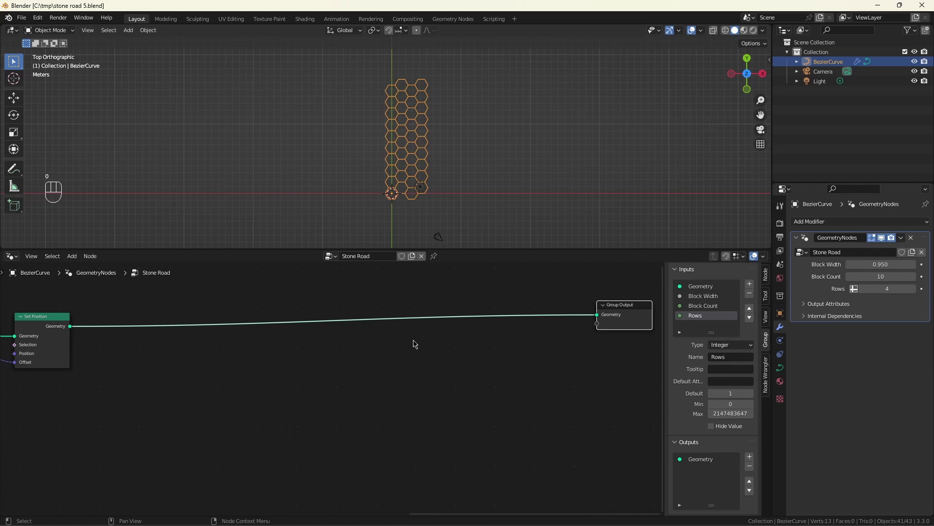
key(ctrl+z)
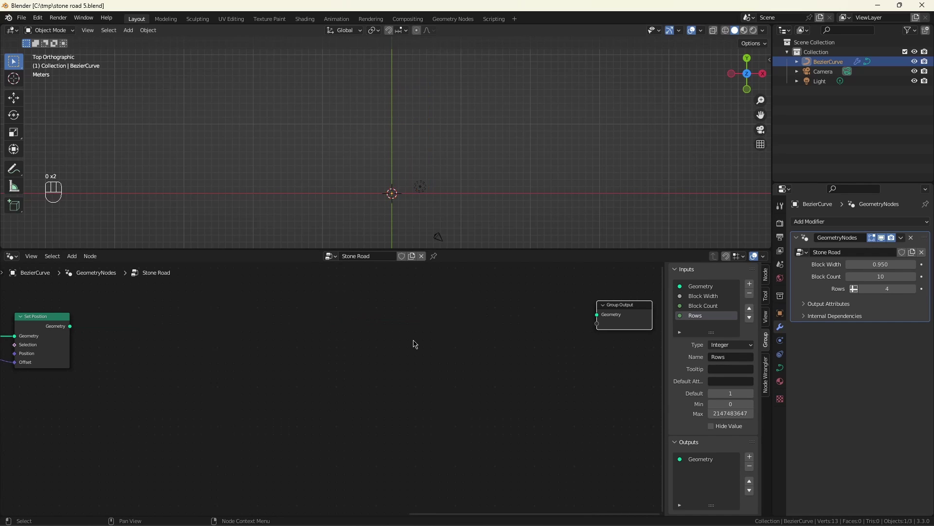
key(ctrl+z)
key(ctrl+z)
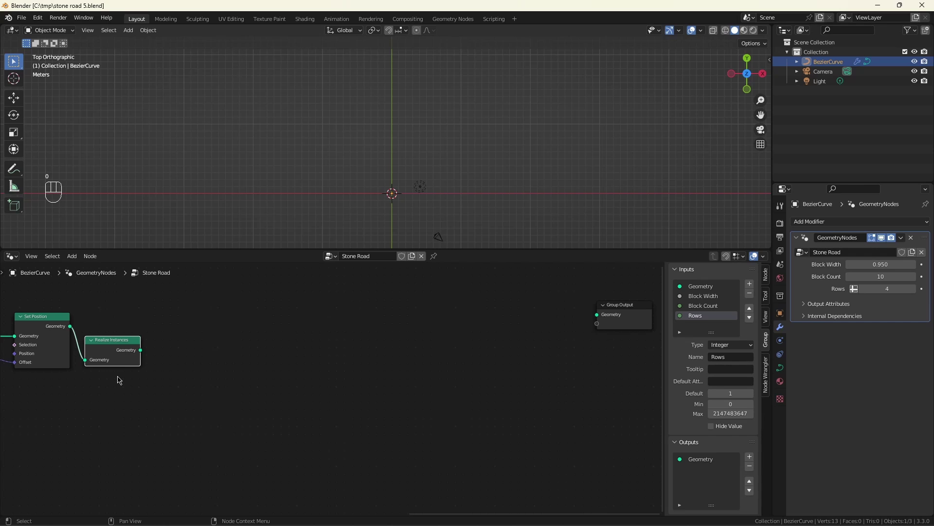
key(0)
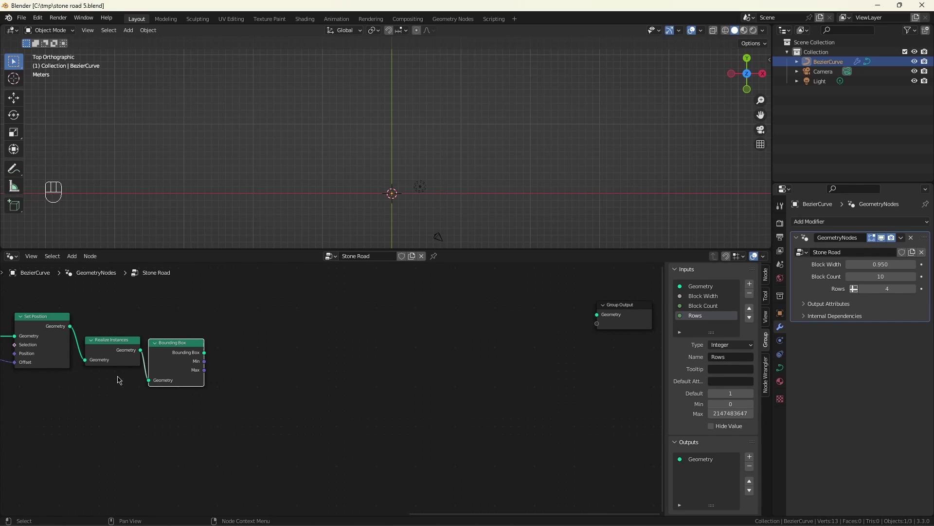
- Add a vector Subtract node that subtracts the Bounding Box's Min from its Max
key(0)
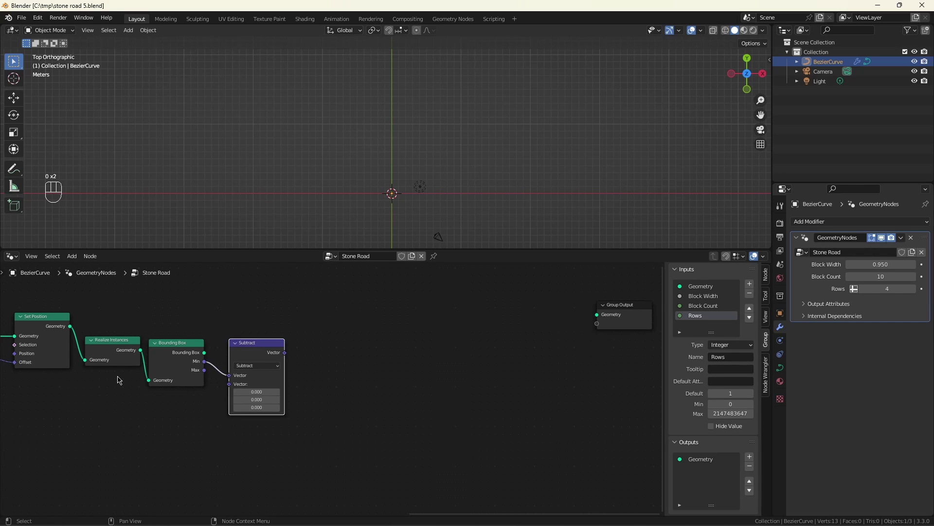
key(0)
key(0)
key(0)
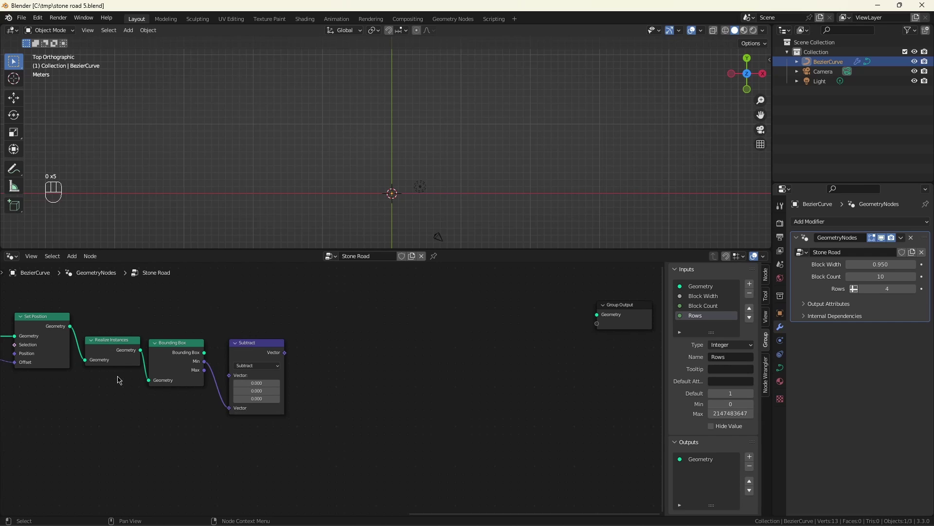
key(0)
key(0)
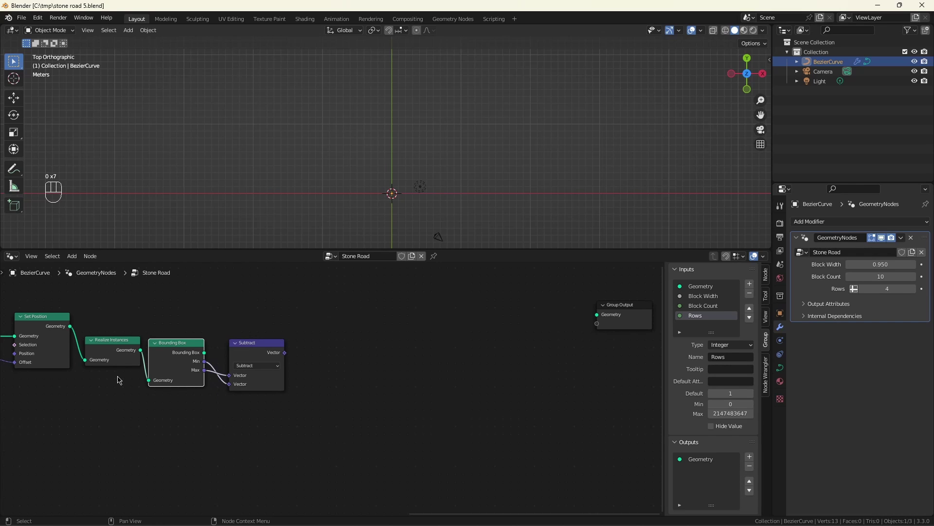
- Feed the Subtract result into a new vector Multiply node with its X factor set to 0.500
click(240, 347)
key(0)
key(0)
key(0)
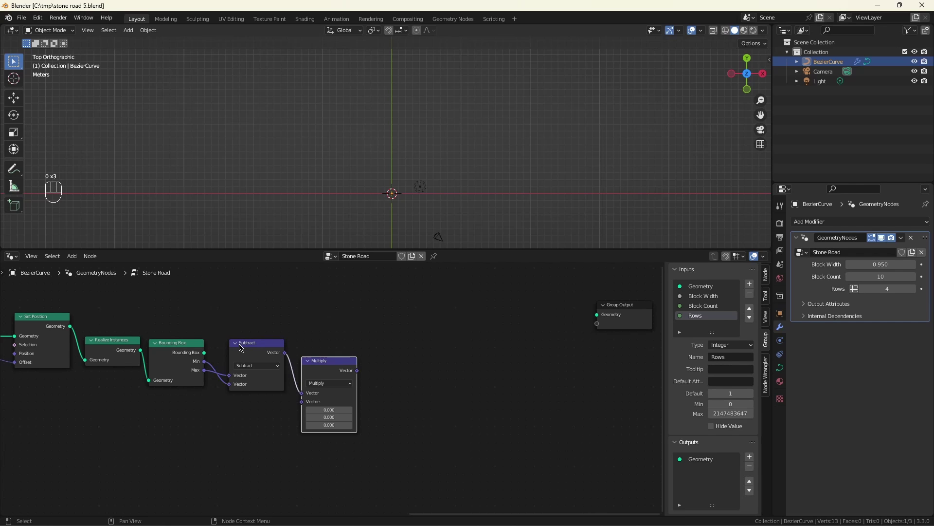
click(241, 347)
scroll(240, 348, up, 1)
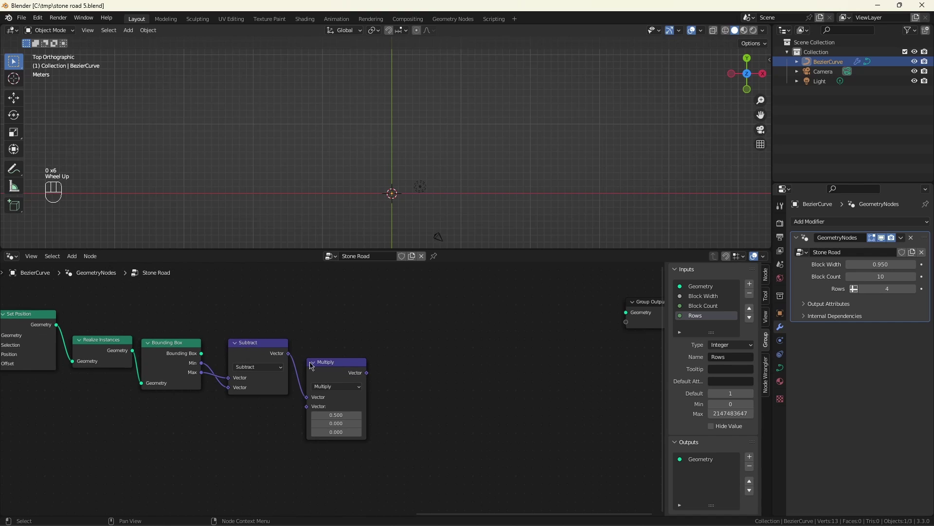
scroll(353, 372, down, 1)
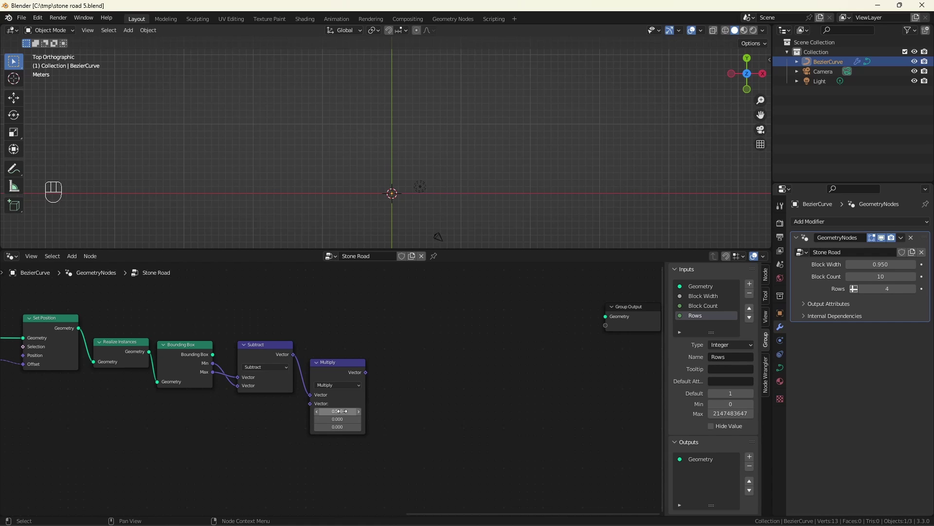
- Add a vector Add node that sums the Bounding Box's Min and the Multiply result
key(BackSpace)
key(ctrl+z)
key(ctrl+0)
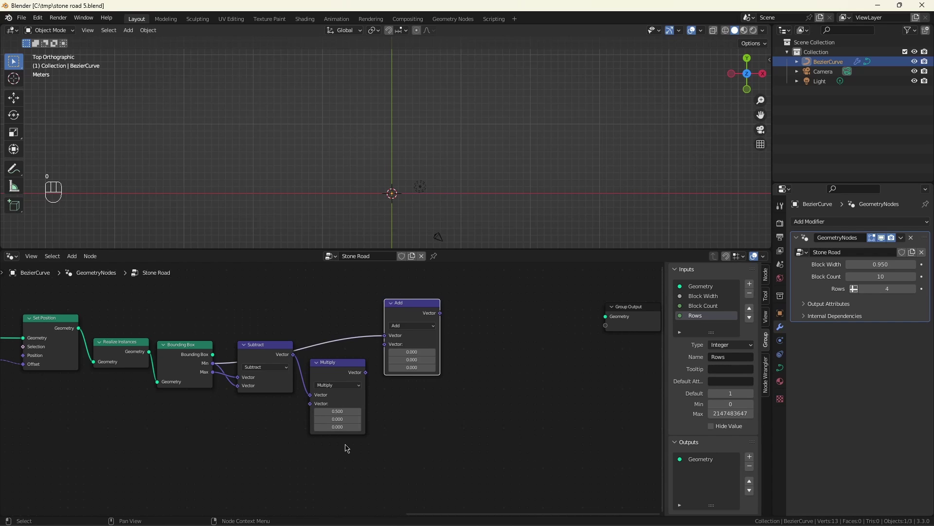
key(0)
key(0)
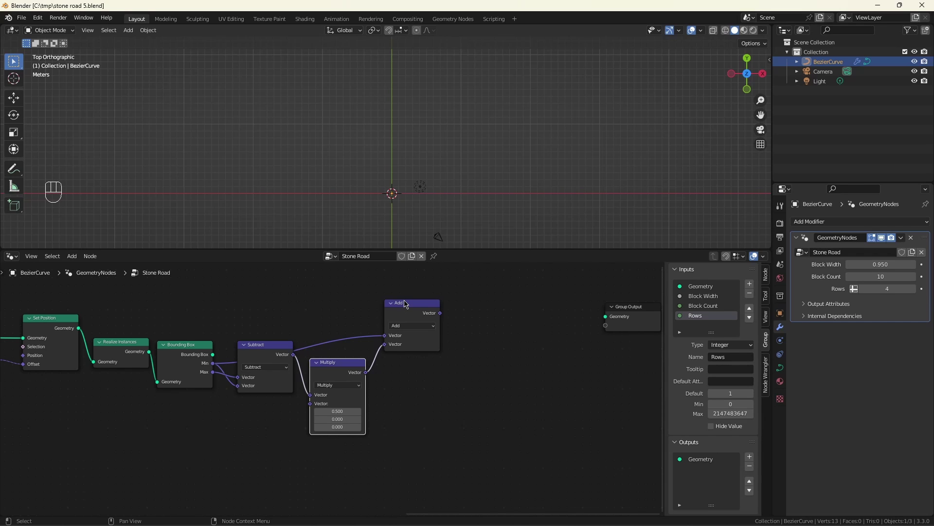
- Connect the Add result to a new vector Scale node set to -1.000 and place it beside Add
key(0)
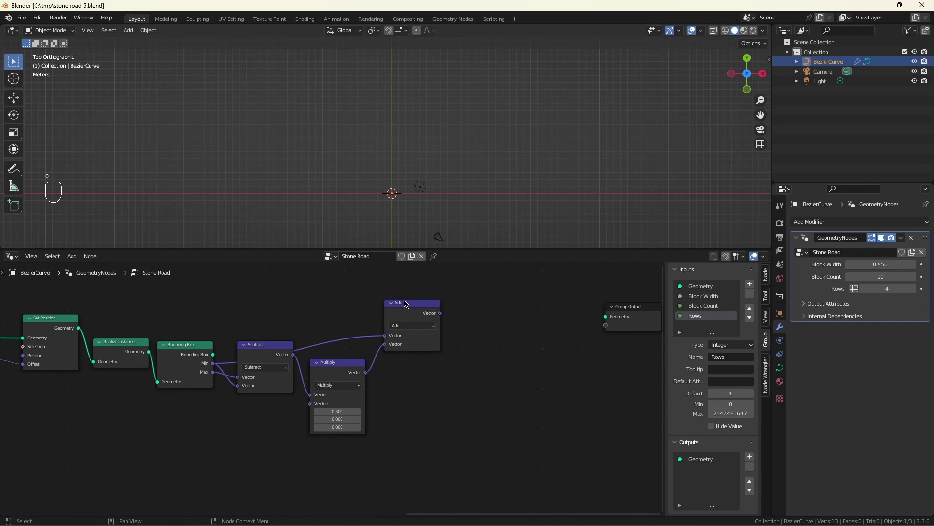
key(0)
key(0)
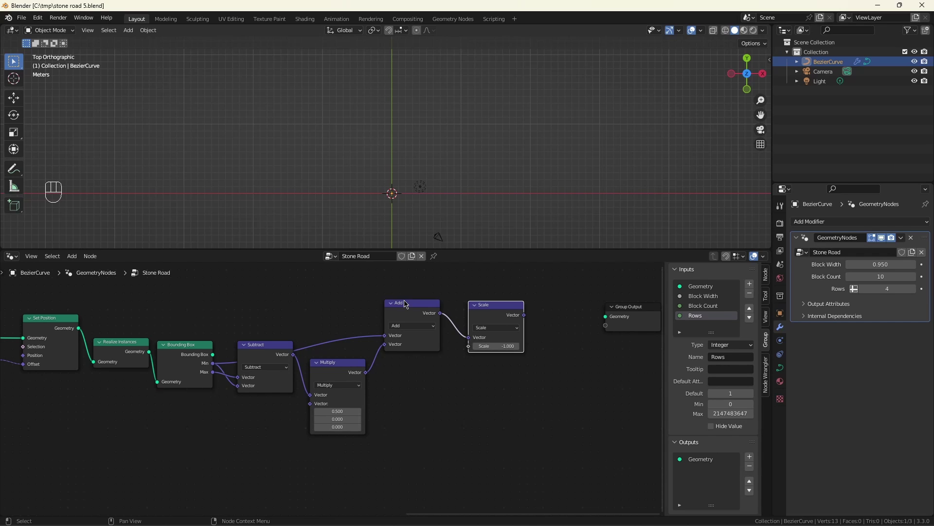
key(0)
key(0)
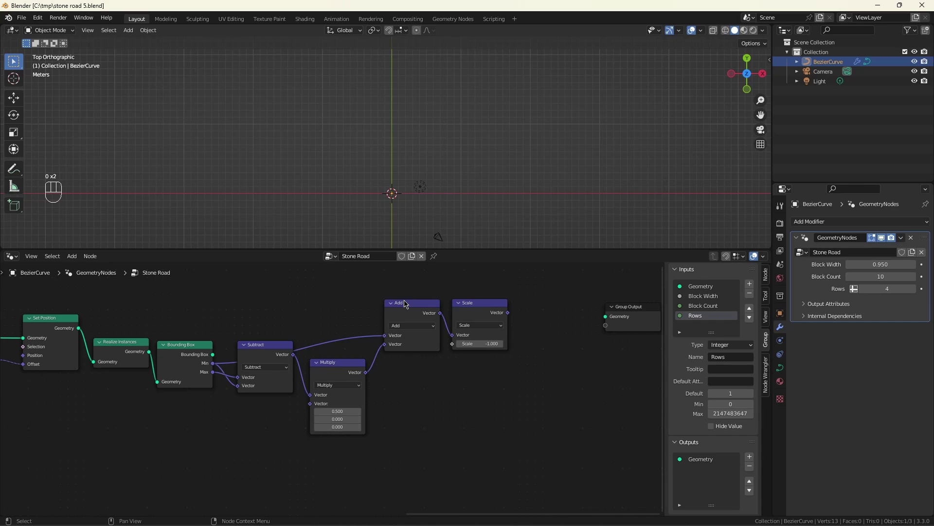
- Add a second Set Position node offset by the Scale result, linking the first Set Position's geometry through it to the Group Output
key(0)
key(0)
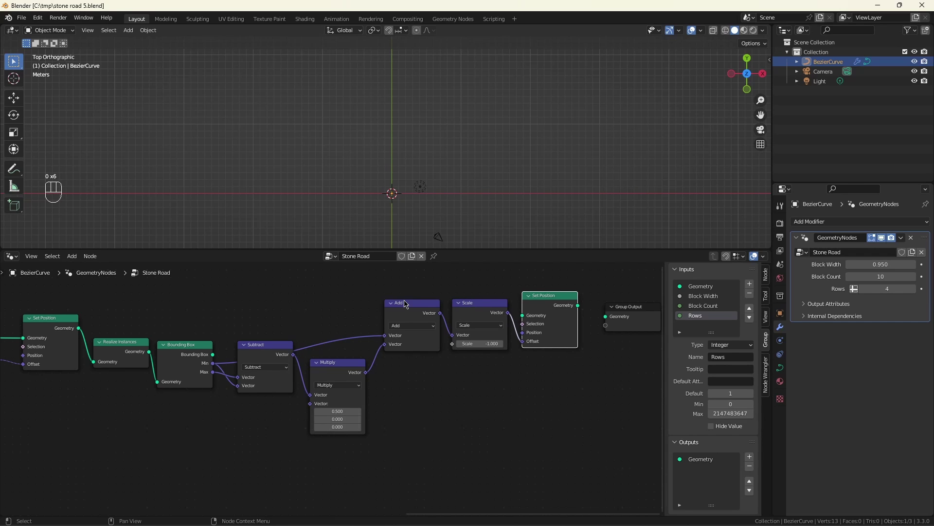
key(0)
key(0)
key(0)
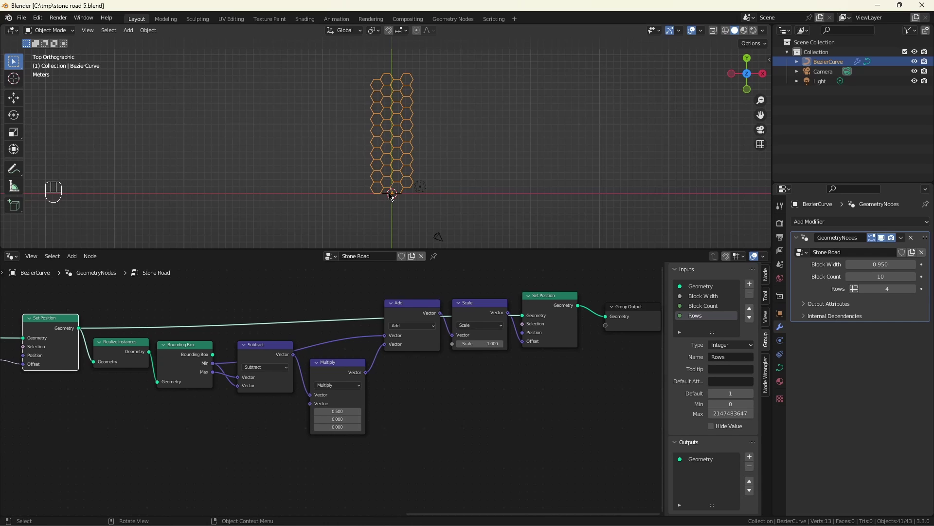
- Move the Group Output node far away from the second Set Position to make room for more nodes
middle_drag(633, 311, 49, 321)
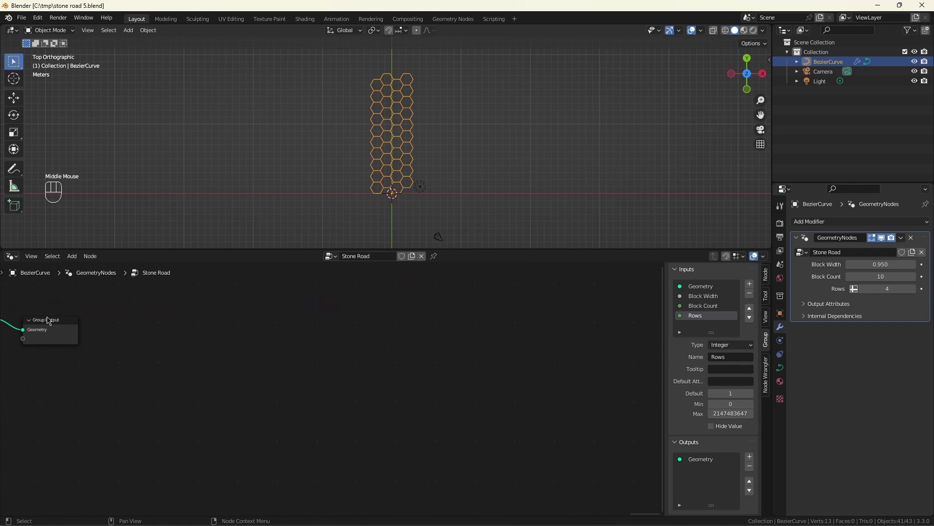
scroll(141, 352, down, 2)
scroll(142, 352, up, 1)
middle_drag(142, 351, 196, 353)
scroll(196, 352, down, 1)
drag(121, 322, 631, 306)
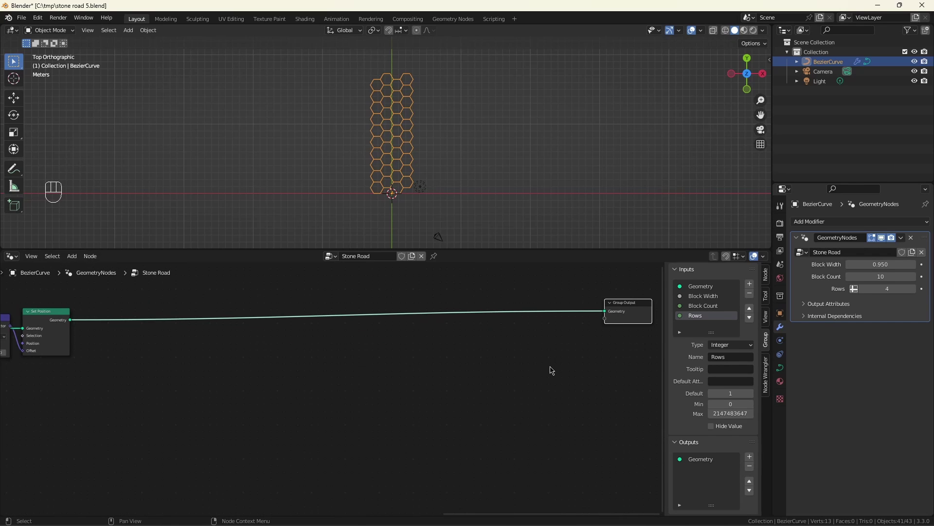
- Insert Fill Curve and Scale Instances nodes between the second Set Position and the Group Output
key(ctrl+s)
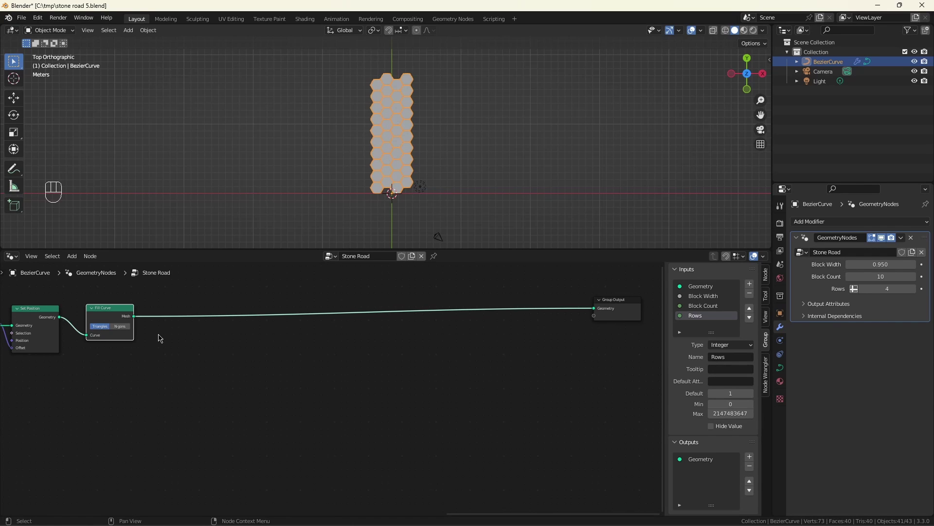
key(0)
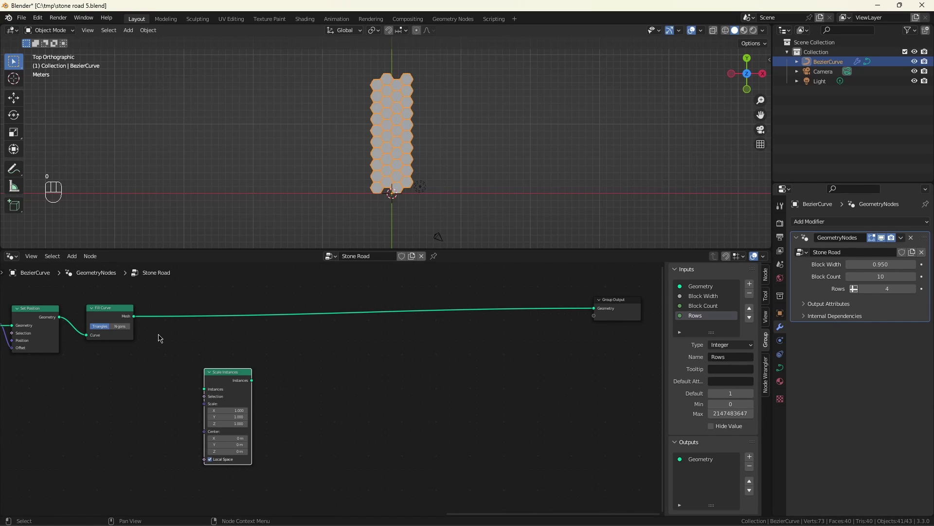
key(0)
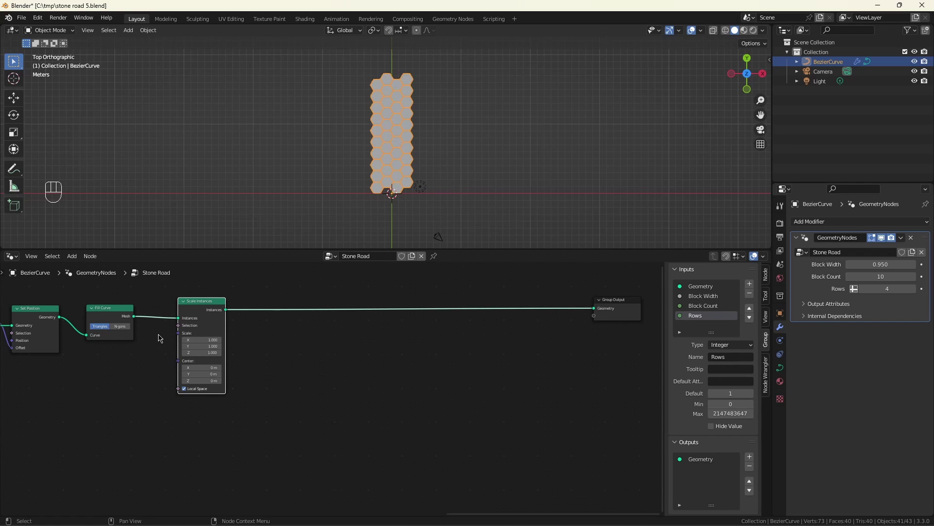
- Place a Group Input node below Fill Curve and add a new group input named Block Scale
key(0)
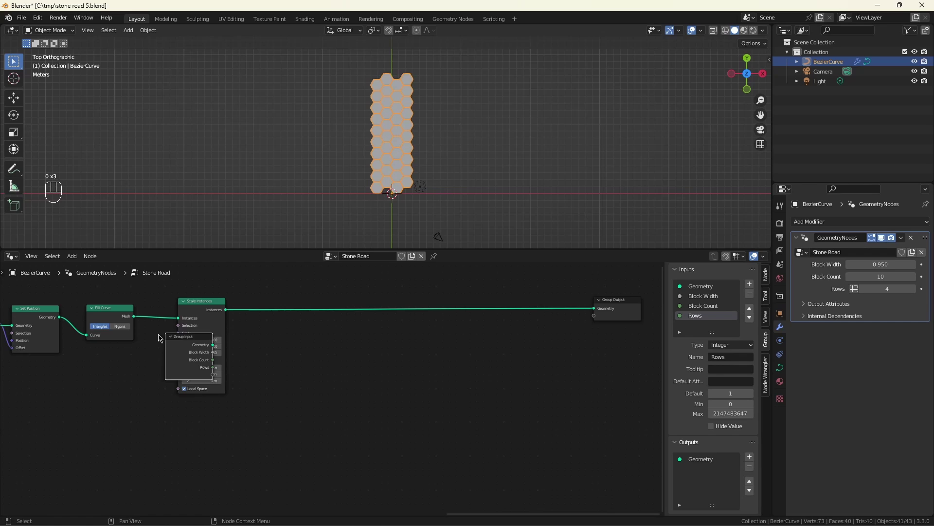
key(0)
key(0)
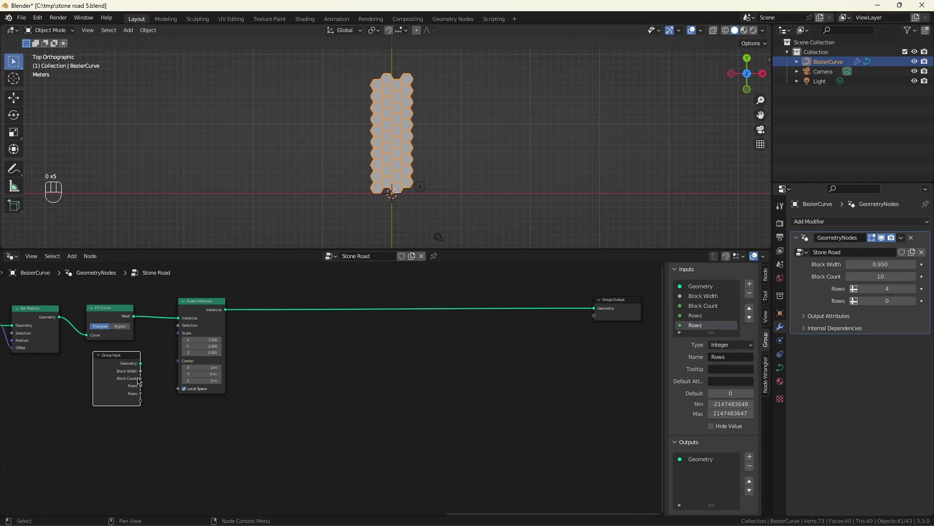
mouse_move(135, 371)
key(ctrl+shift+z)
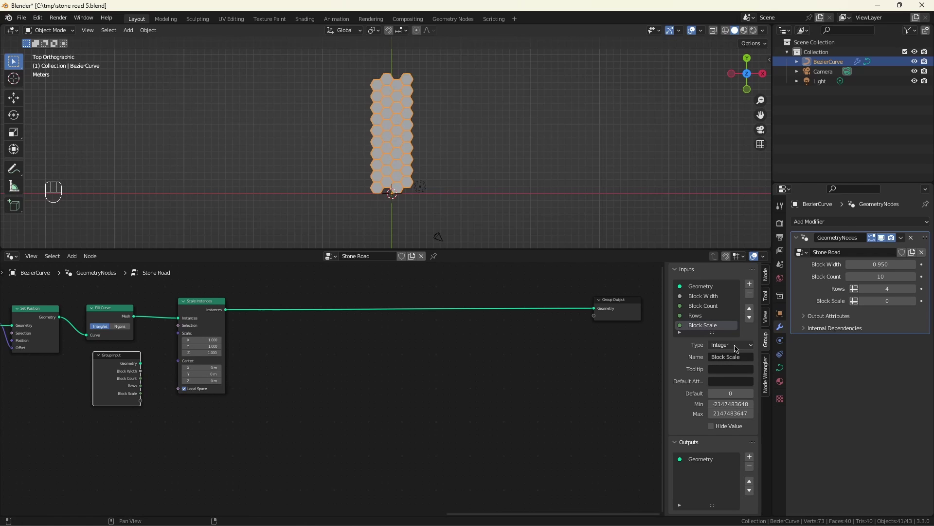
- Make Block Scale a Float driving the Scale of Scale Instances, and set its modifier value to 0.910
ctrl+scroll(737, 349, up, 1)
ctrl+scroll(737, 349, up, 1)
ctrl+scroll(736, 348, up, 1)
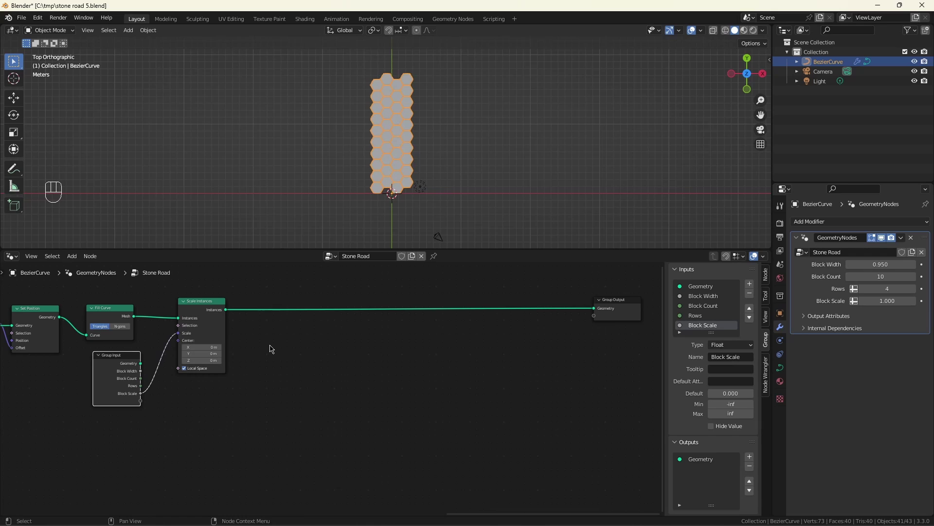
key(ctrl+z)
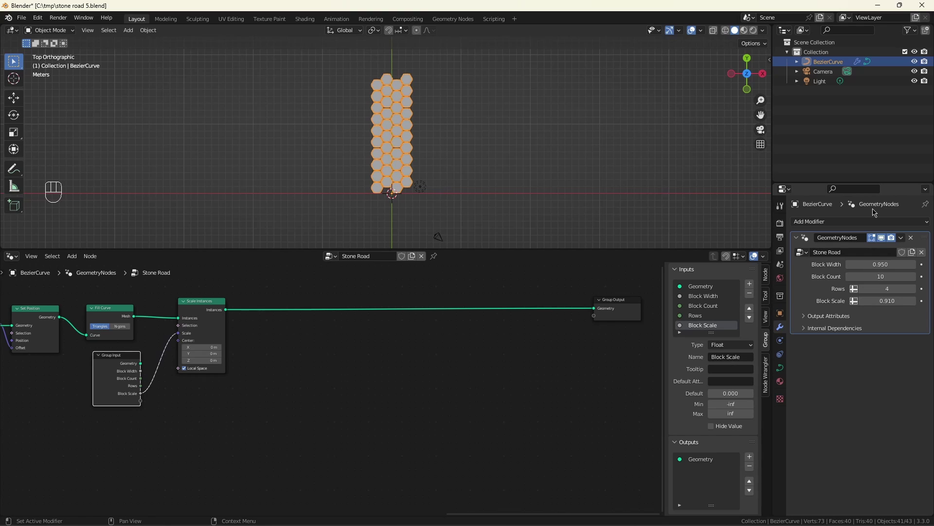
key(ctrl+shift+z)
key(ctrl+shift+z)
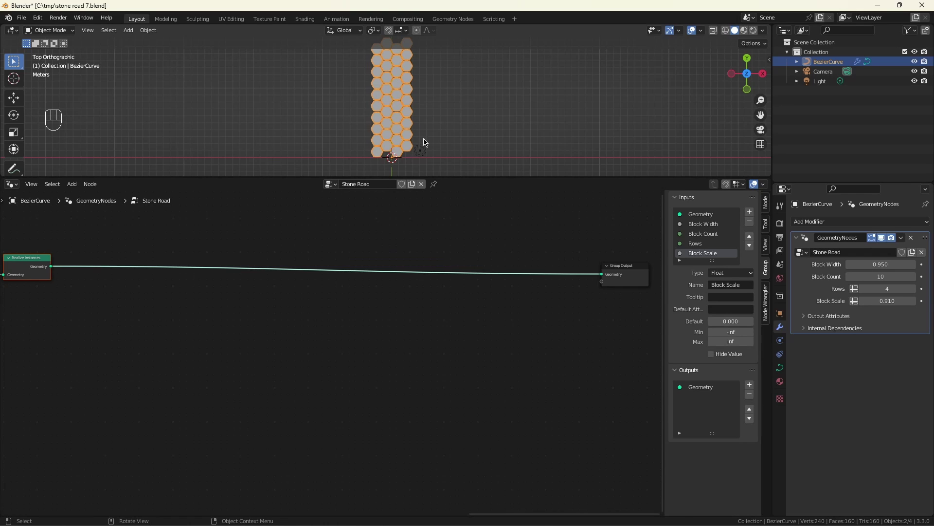
- Branch a Bounding Box node off the final Realize Instances and connect its Min to a Separate XYZ node
key(ctrl+z)
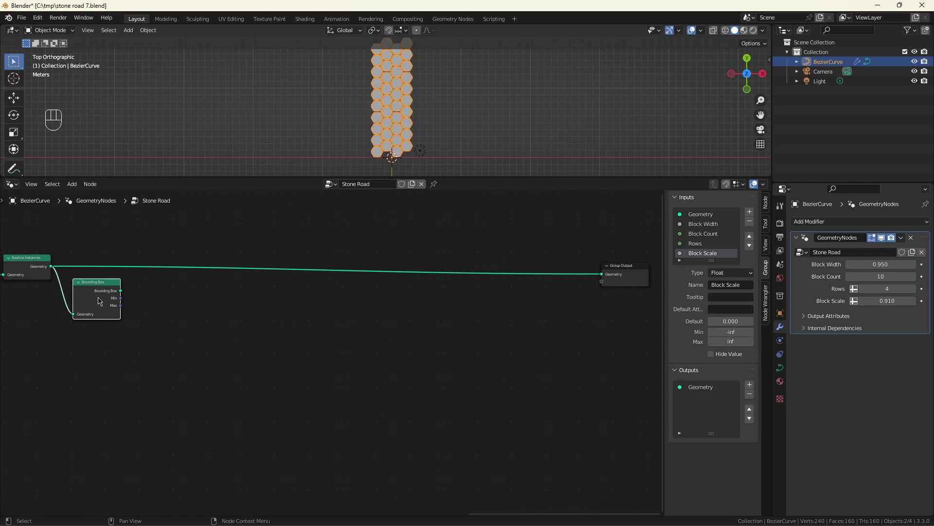
key(ctrl+z)
key(ctrl+z)
key(ctrl+z)
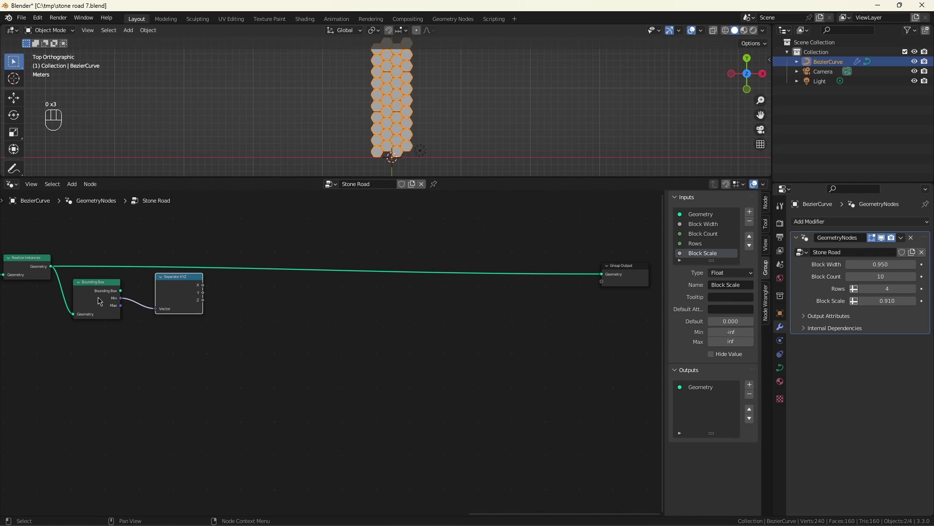
- Connect the Bounding Box's Max to a second Separate XYZ node and place a third Separate XYZ below it
click(99, 301)
drag(120, 305, 155, 352)
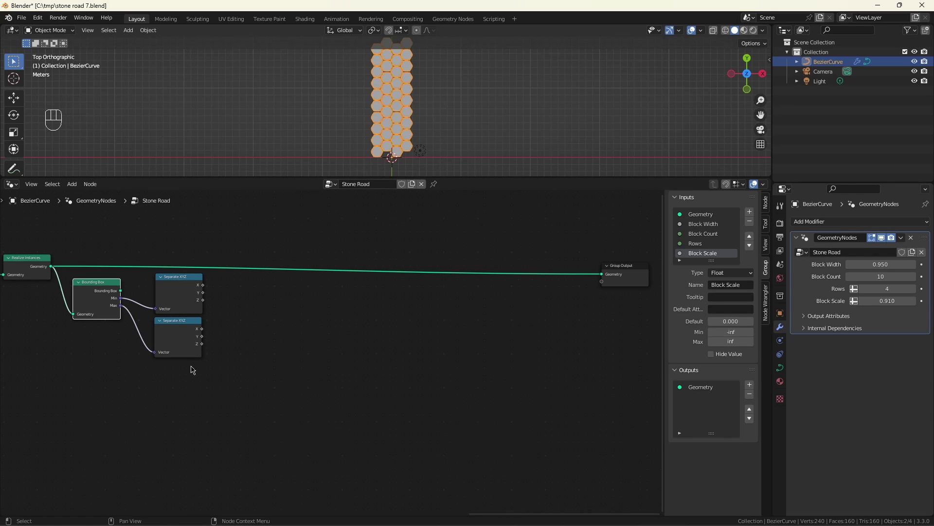
click(192, 369)
key(ctrl+v)
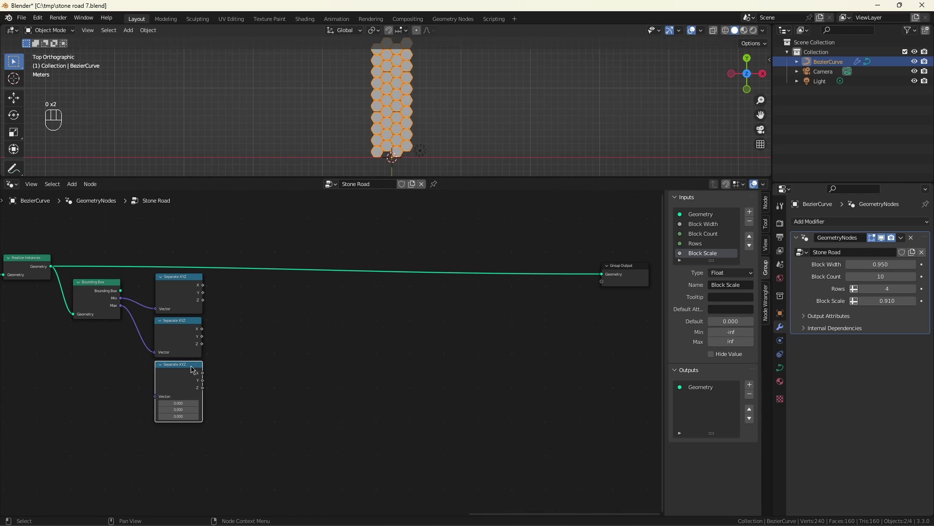
- Feed a Position node into the third Separate XYZ node and shift the three Separate XYZ nodes upward
key(ctrl+z)
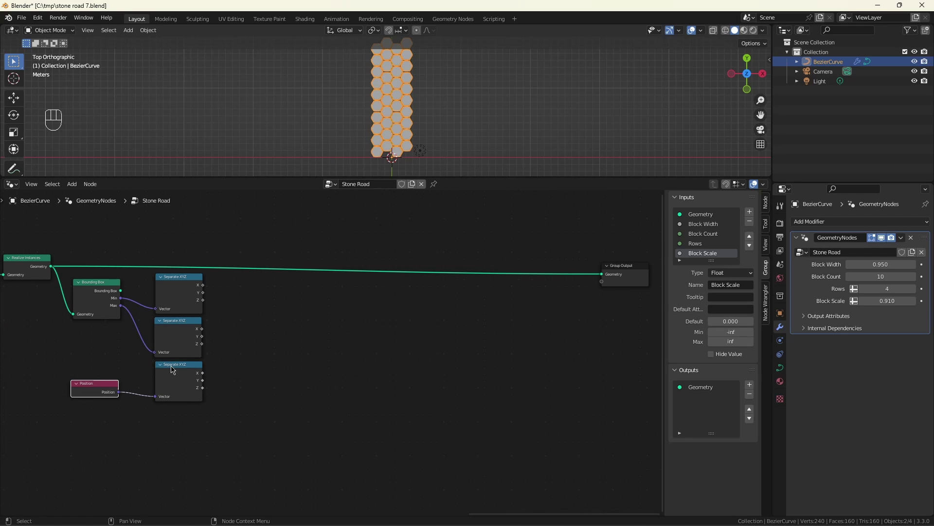
key(0)
key(0)
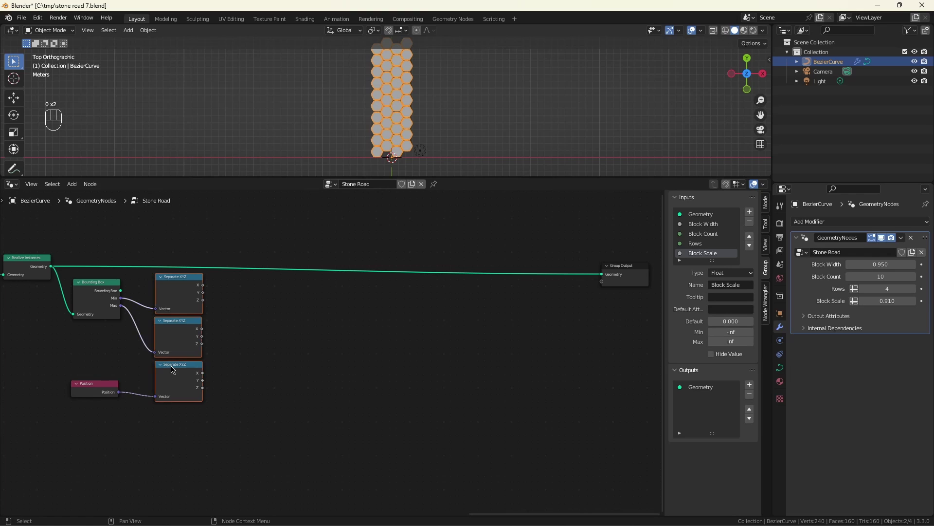
key(0)
- Place two Multiply math nodes, one above the other, below the Separate XYZ nodes
key(0)
key(0)
key(0)
key(0)
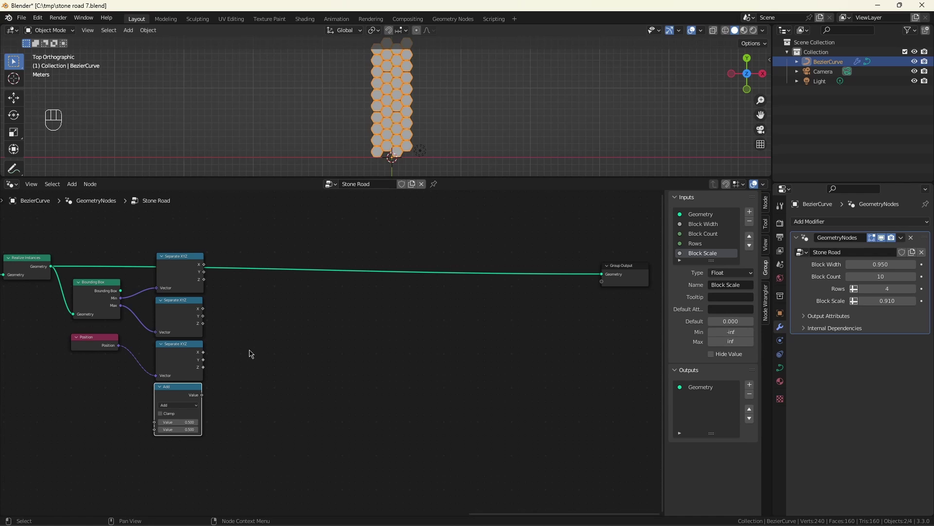
key(ctrl+KP_Multiply)
key(shift+d)
- Feed a Sine node into the upper Multiply and a Cosine node into the lower Multiply, both with value 0.524
key(0)
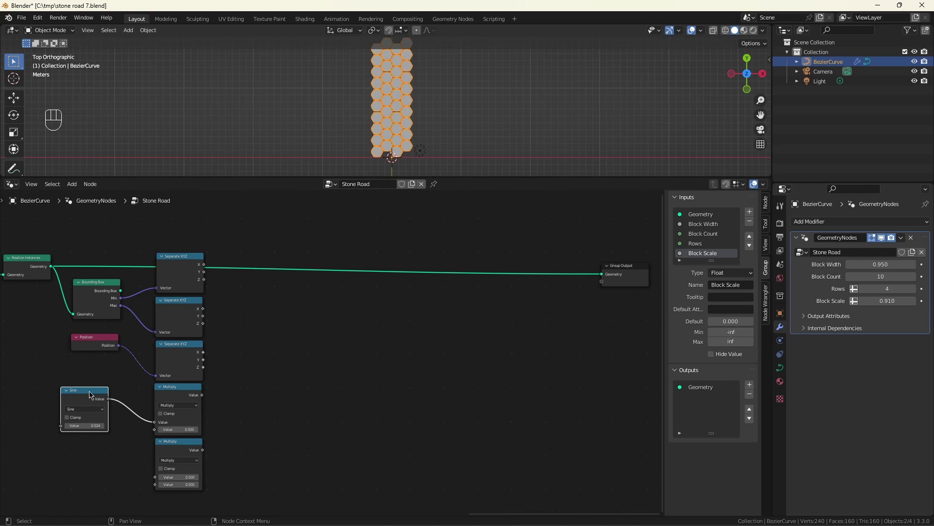
key(0)
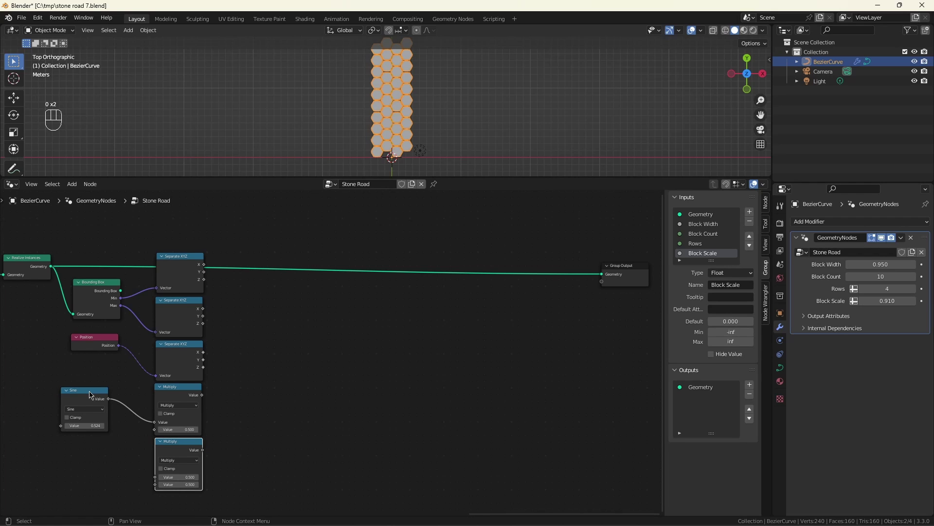
key(0)
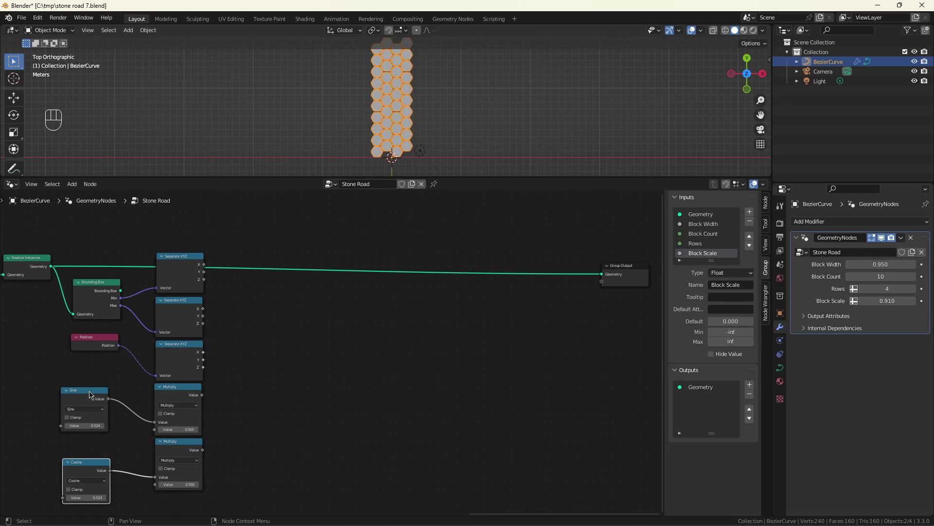
- Place a Group Input beside the Sine node and connect a new group input to the upper Multiply's second value
key(0)
key(0)
key(0)
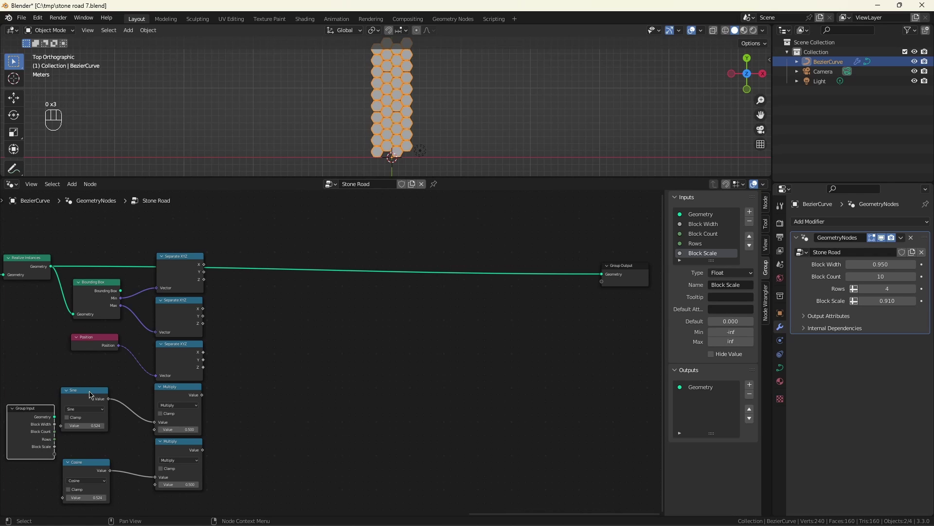
key(0)
key(0)
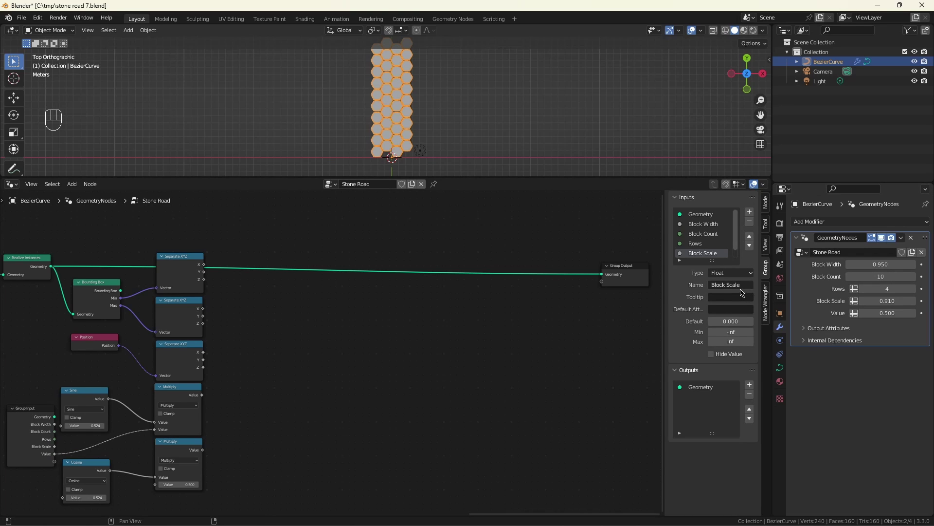
- Rename the new group input Trim Edge and connect it to the second value of the Cosine-driven Multiply
key(0)
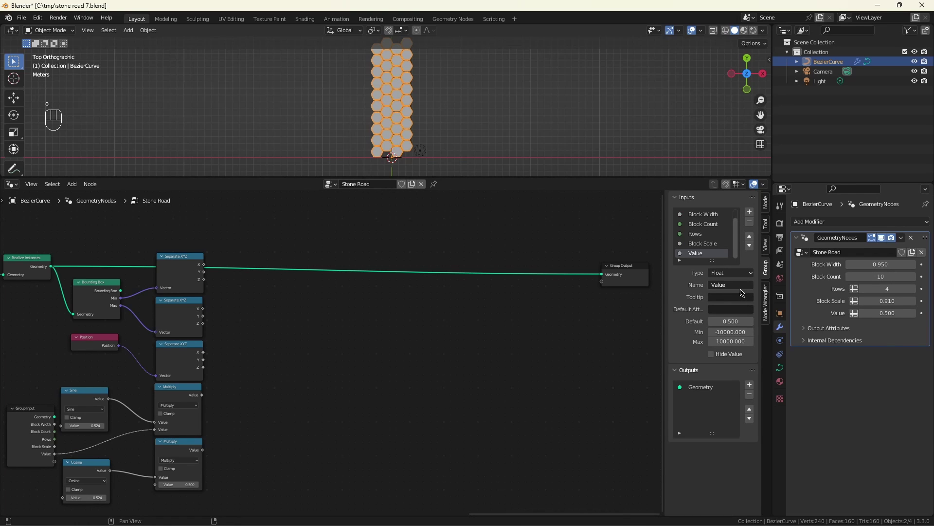
double_click(740, 287)
text(Trim Edge)
key(Return)
key(0)
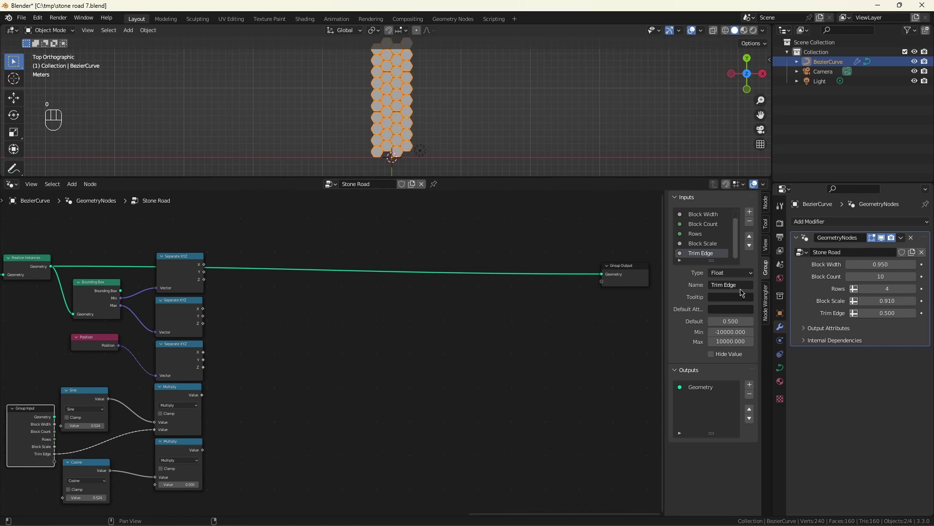
key(0)
- Place an Add math node that sums the bounding box Min's X and the Sine-driven Multiply
key(0)
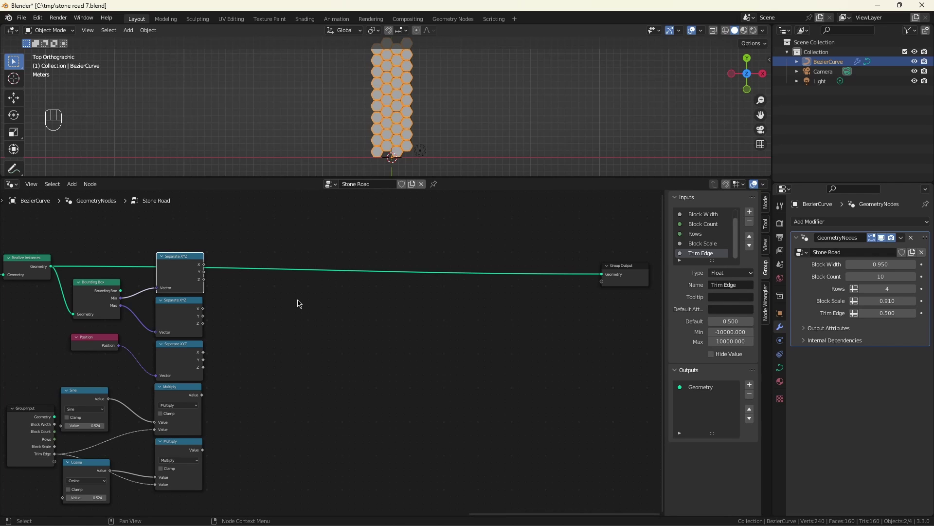
key(0)
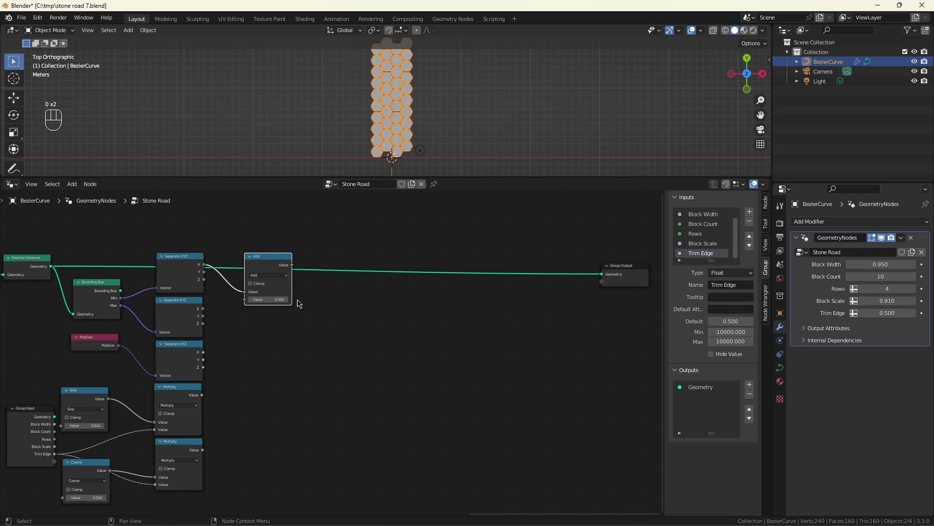
key(0)
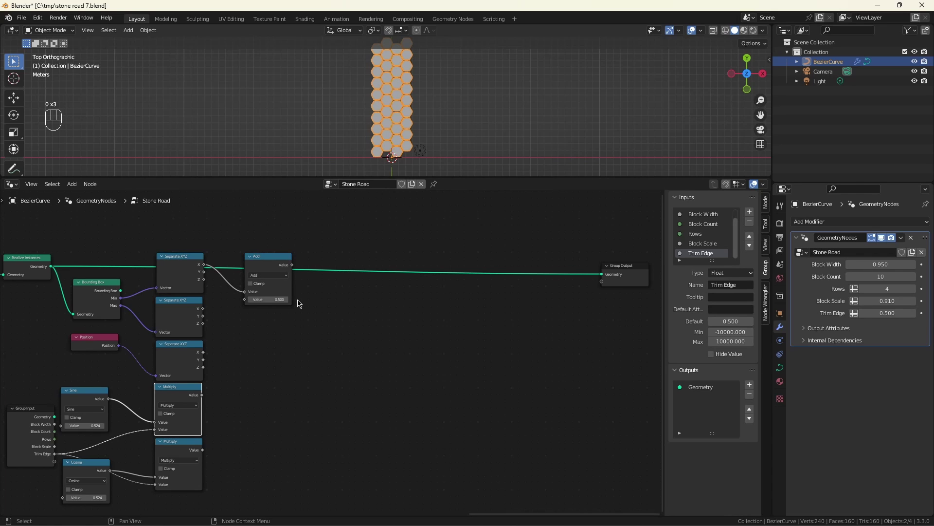
key(0)
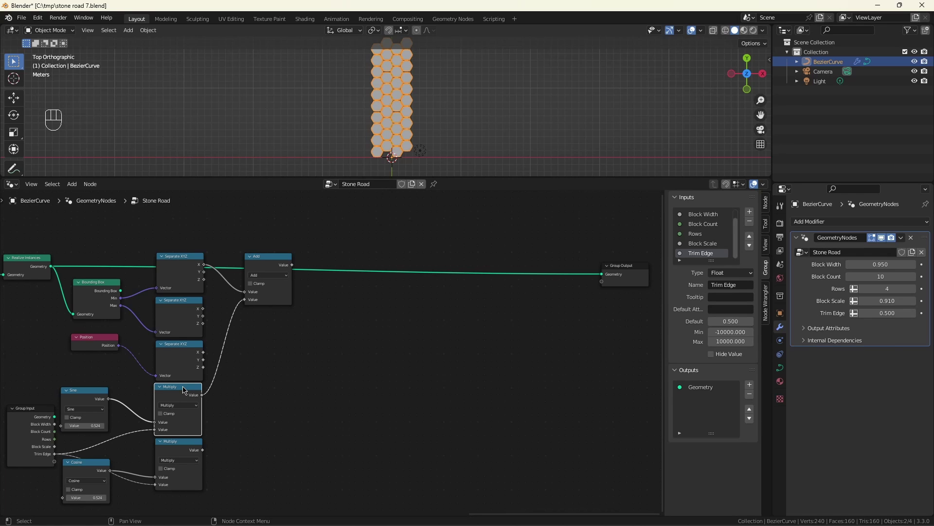
- Duplicate the Add node to sum the bounding box Min's Y and the Cosine-driven Multiply
key(0)
key(0)
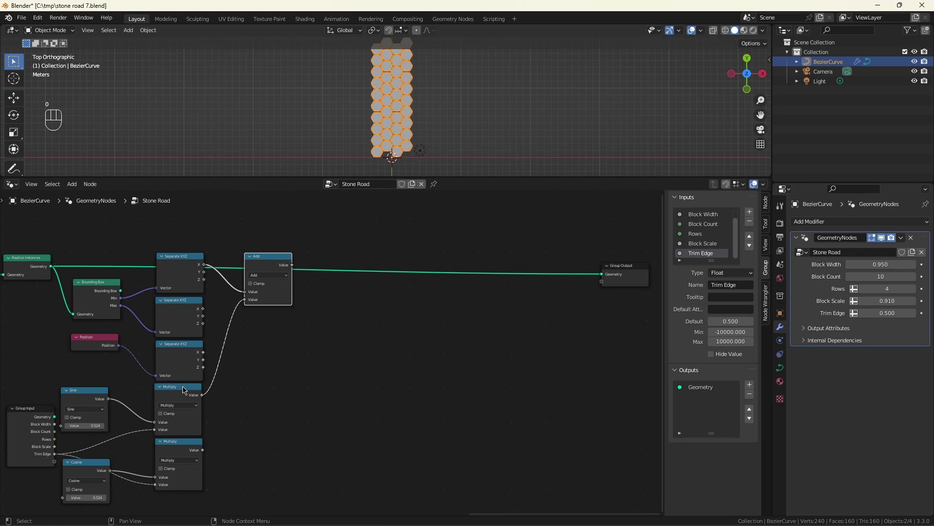
key(0)
key(0)
key(0)
key(0)
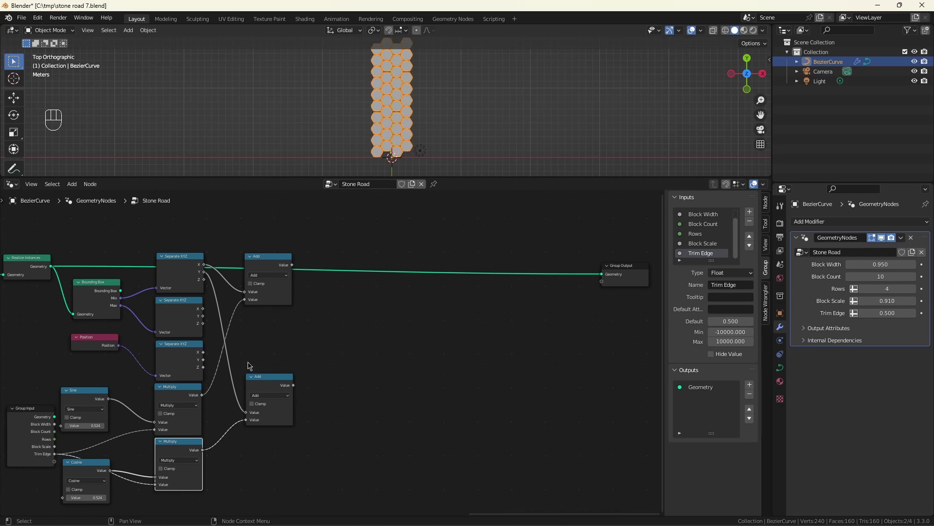
- Place a Subtract math node that takes the Sine-driven Multiply away from the bounding box Max's X
key(0)
key(0)
key(0)
key(0)
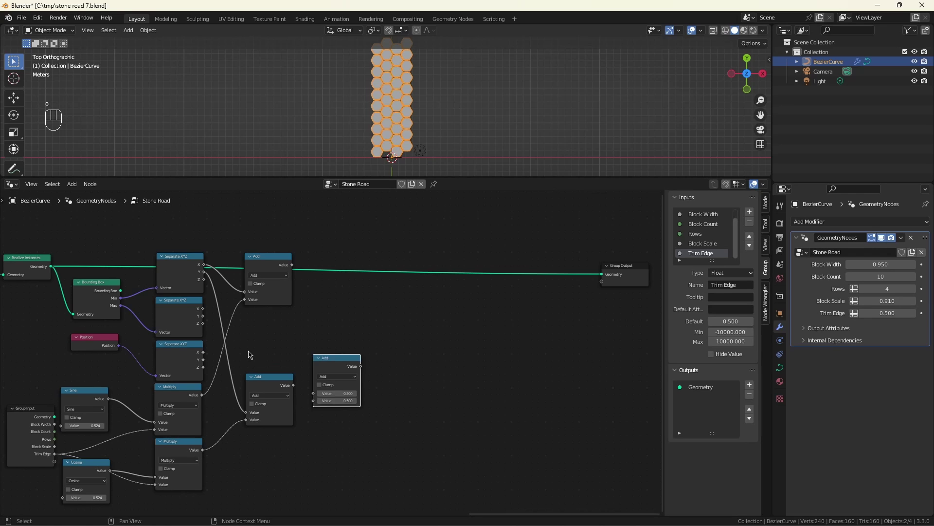
key(0)
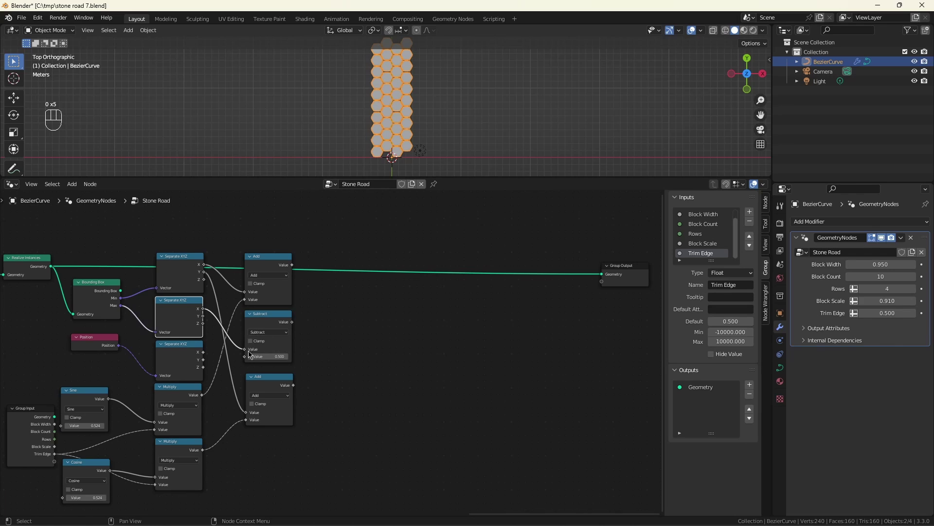
key(0)
key(0)
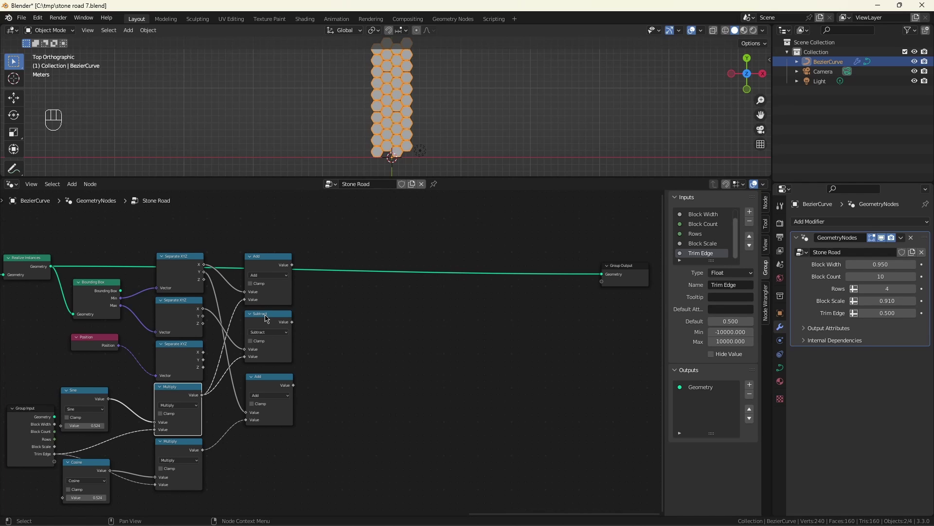
- Duplicate the Subtract node to take the Cosine-driven Multiply away from the bounding box Max's Y
key(0)
key(0)
key(0)
key(0)
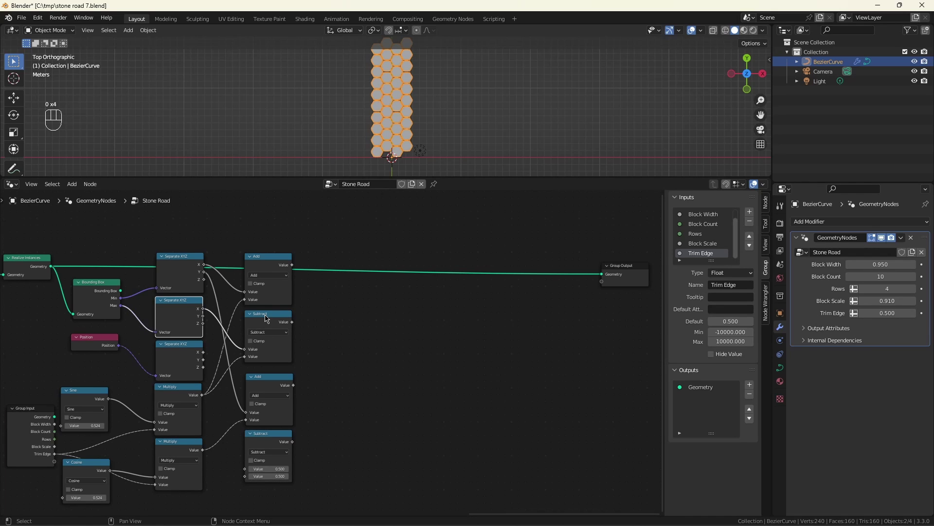
key(0)
key(0)
key(0)
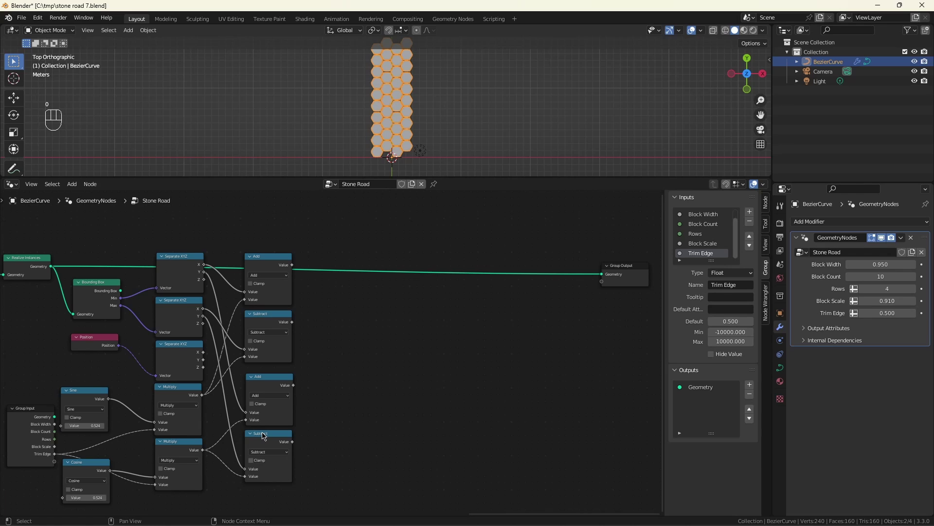
- Place a Minimum math node and feed it the X Subtract result and the Position's X
key(0)
key(0)
key(0)
key(0)
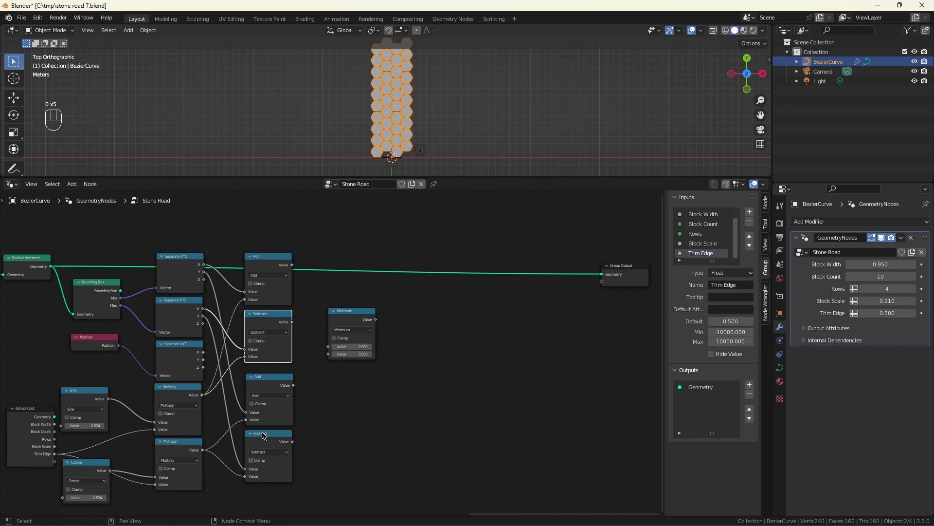
key(0)
key(0)
key(0)
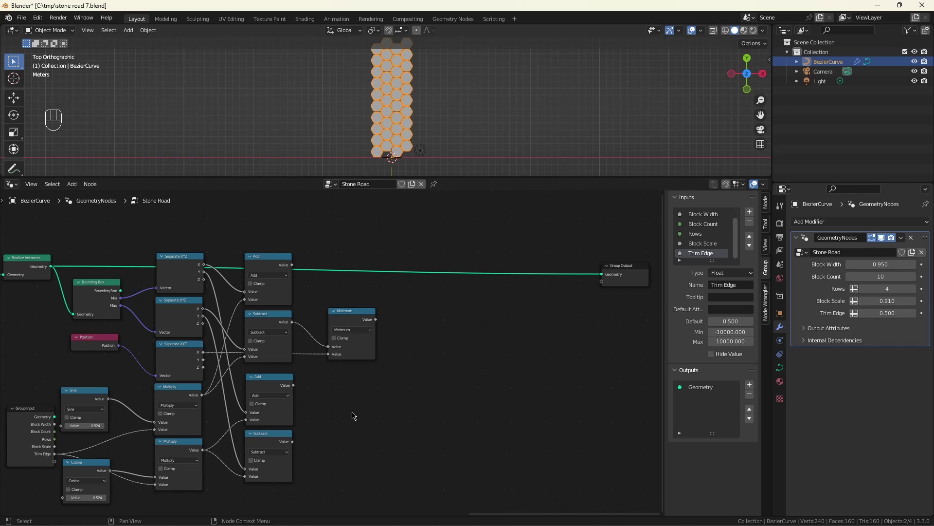
- Duplicate the Minimum node and feed it the Position's Y and the Y Subtract result
key(0)
key(0)
key(0)
key(0)
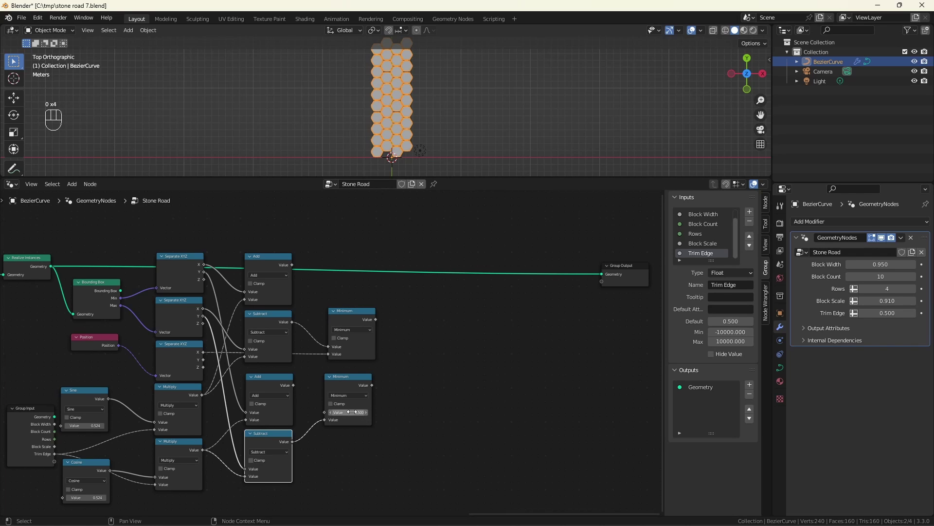
key(0)
key(0)
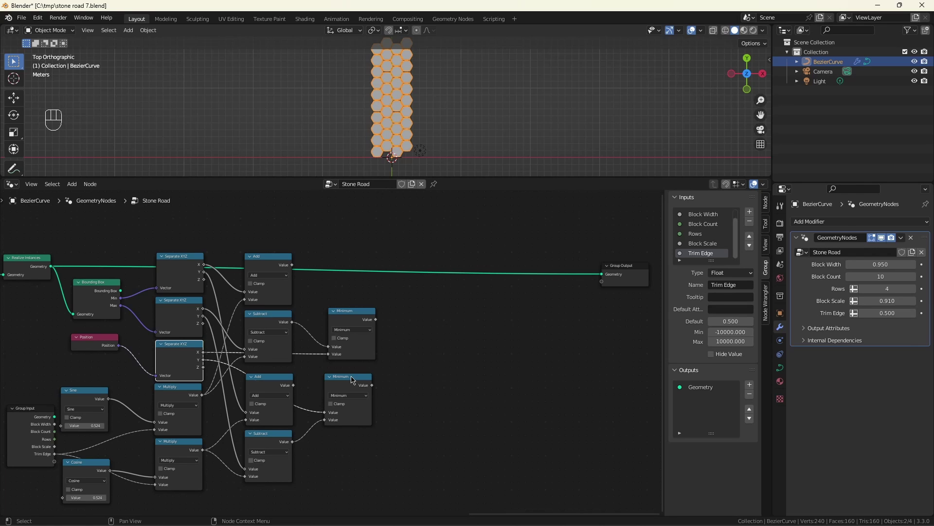
- Place two Maximum math nodes and feed the upper one the X Add result and the X Minimum result
key(0)
key(0)
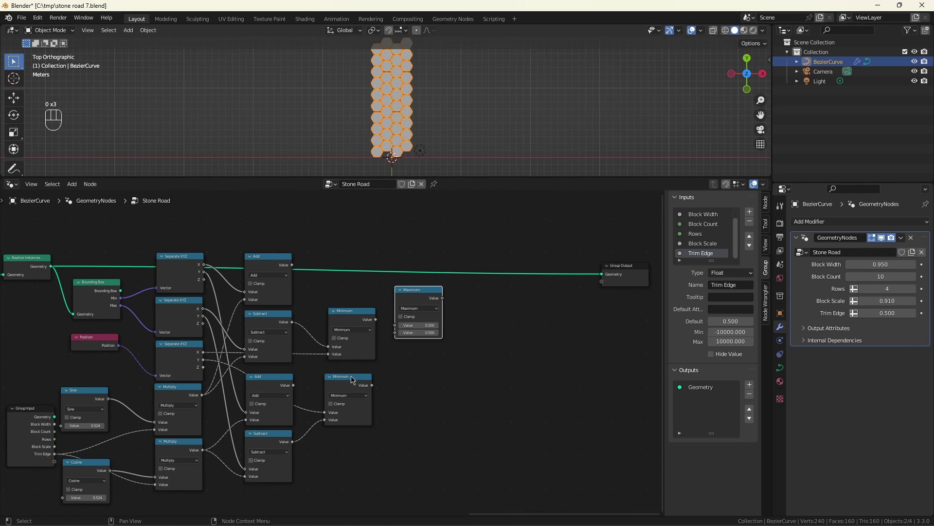
key(0)
key(0)
key(0)
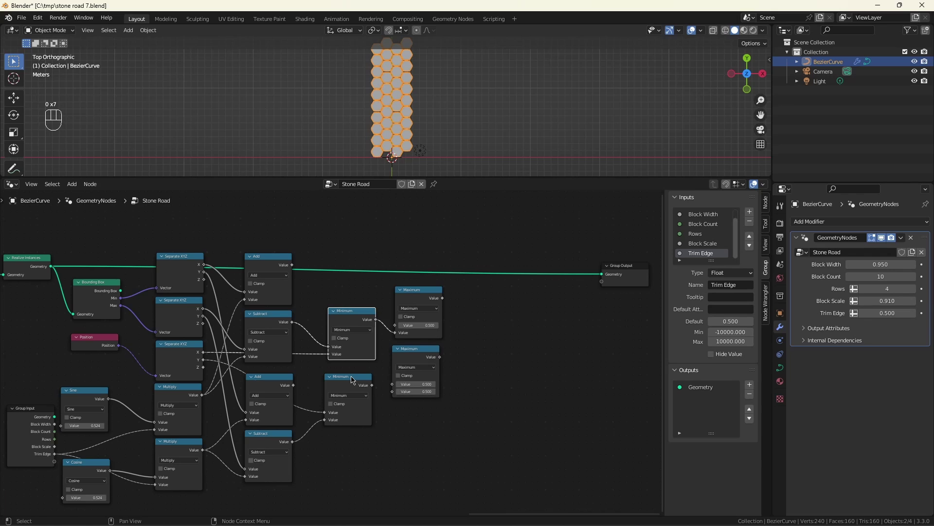
key(0)
key(0)
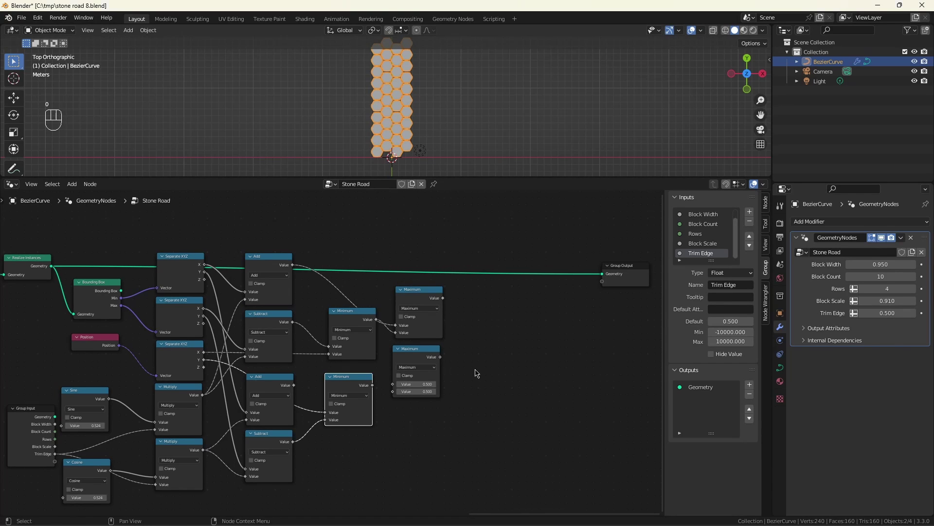
- Connect the Y Add result and the Y Minimum result to the lower Maximum node
key(0)
key(0)
key(0)
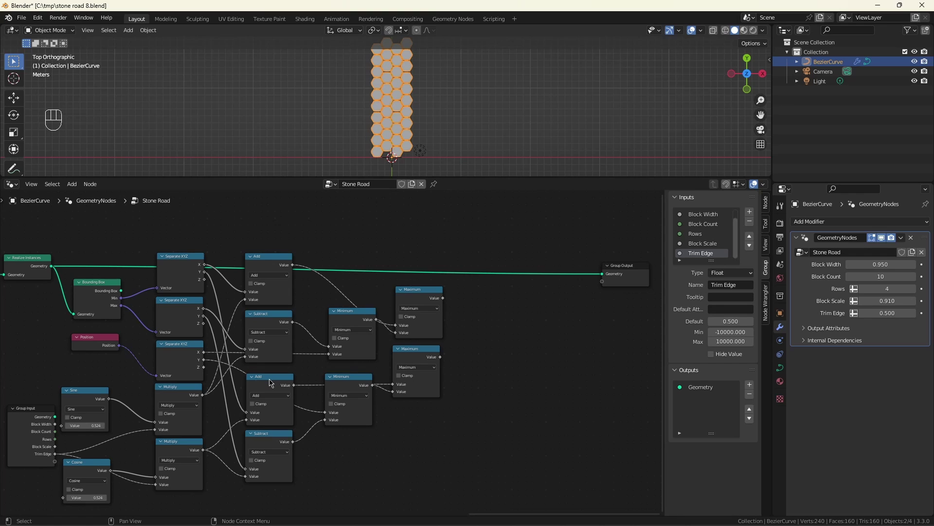
- Place a Combine XYZ node with the upper Maximum driving X and the lower Maximum driving Y
key(0)
key(0)
key(0)
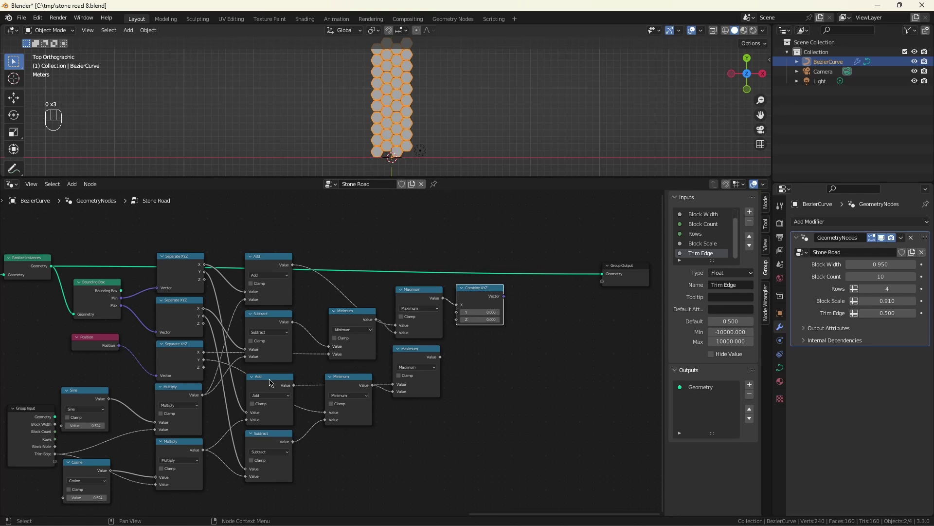
key(0)
key(0)
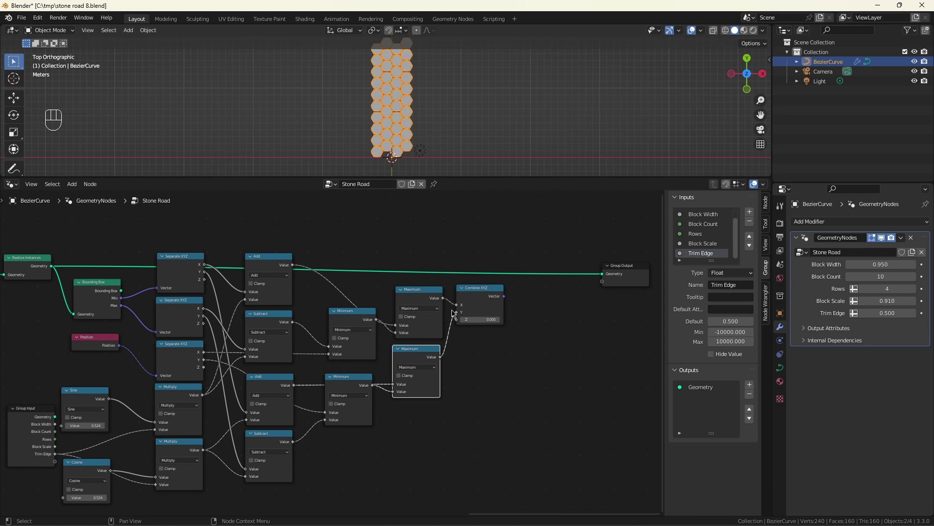
- Insert a Set Position node before the Group Output and connect the Combine XYZ vector to its Position
key(0)
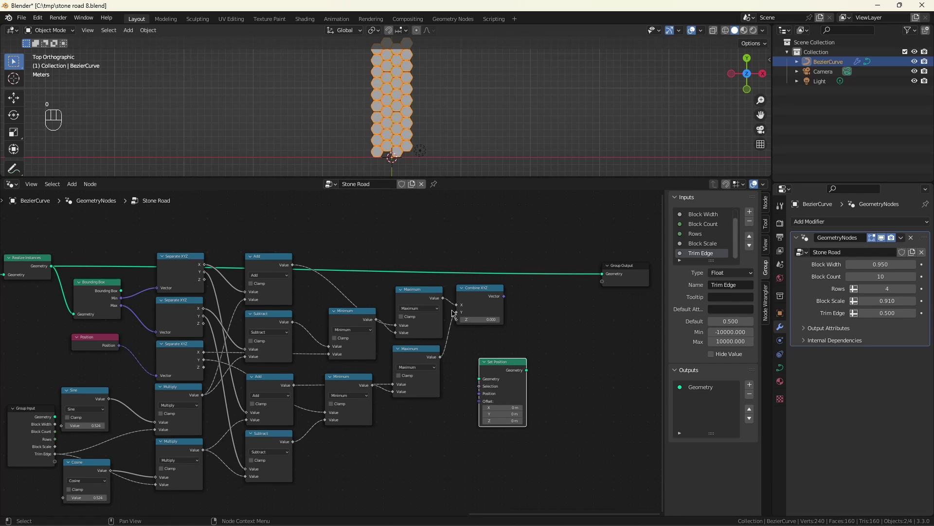
key(0)
key(0)
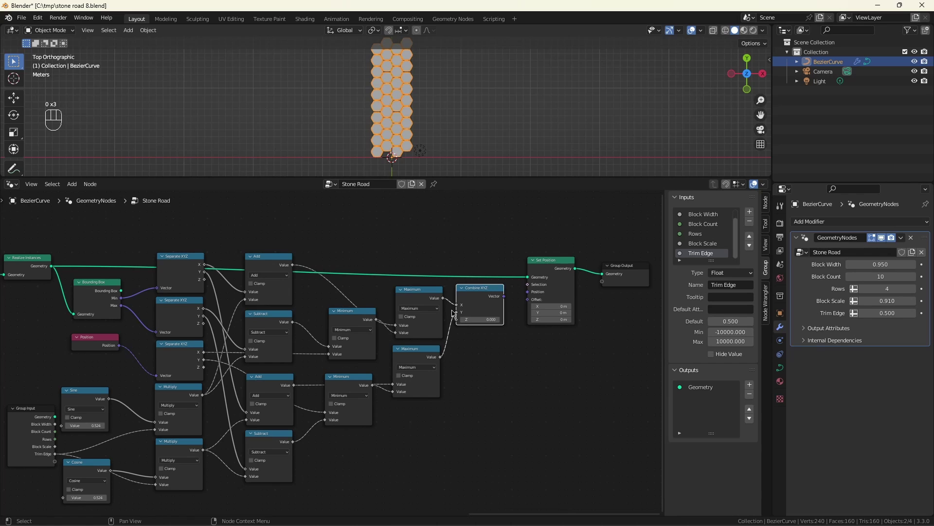
key(0)
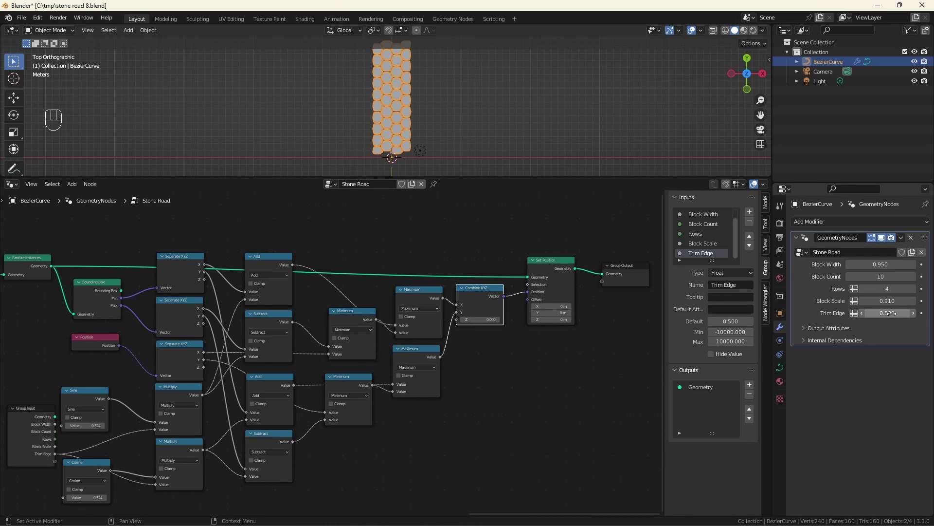
- Set the modifier's Trim Edge value to 1.080
mouse_move(892, 313)
mouse_down()
mouse_move(871, 313)
mouse_move(910, 313)
mouse_move(898, 313)
mouse_up()
scroll(456, 312, down, 6)
scroll(384, 303, up, 5)
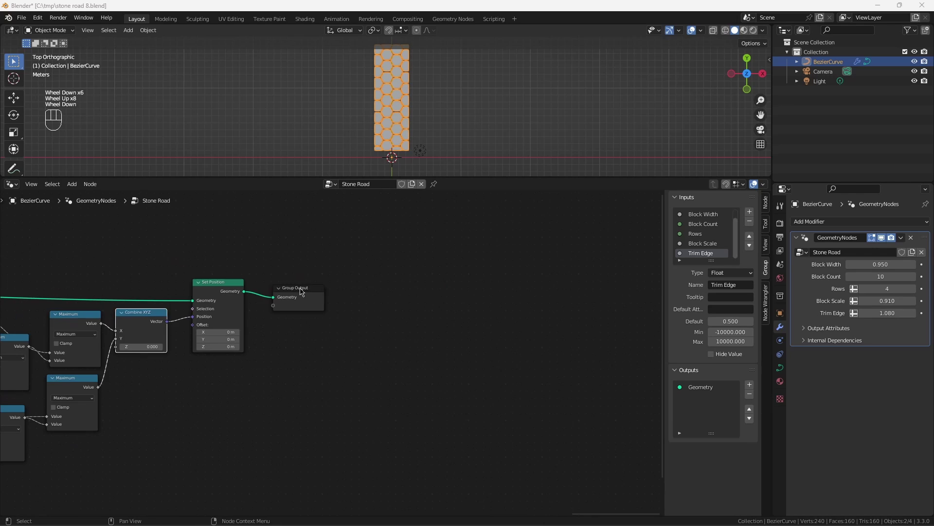
- Save the file as stone road 9.blend and insert an Extrude Mesh node between Set Position and a shifted Group Output
drag(300, 281, 588, 286)
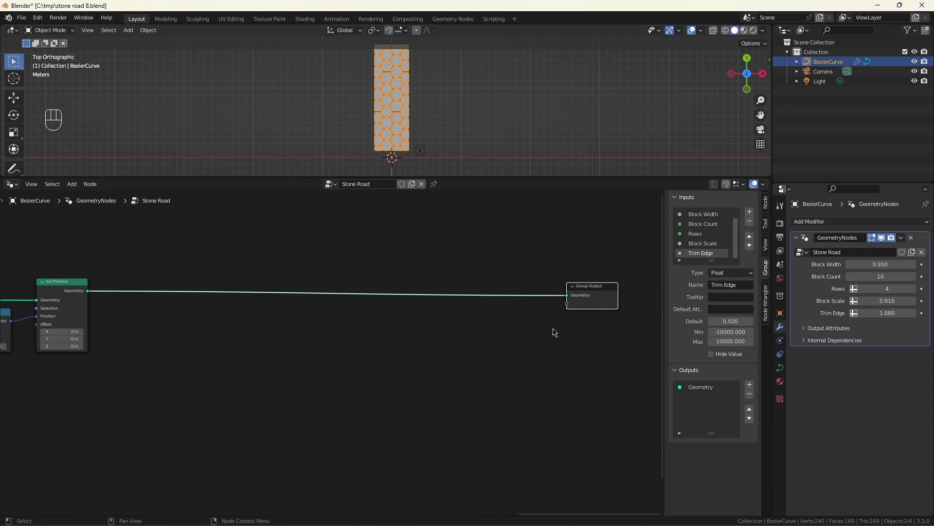
key(ctrl+alt+s)
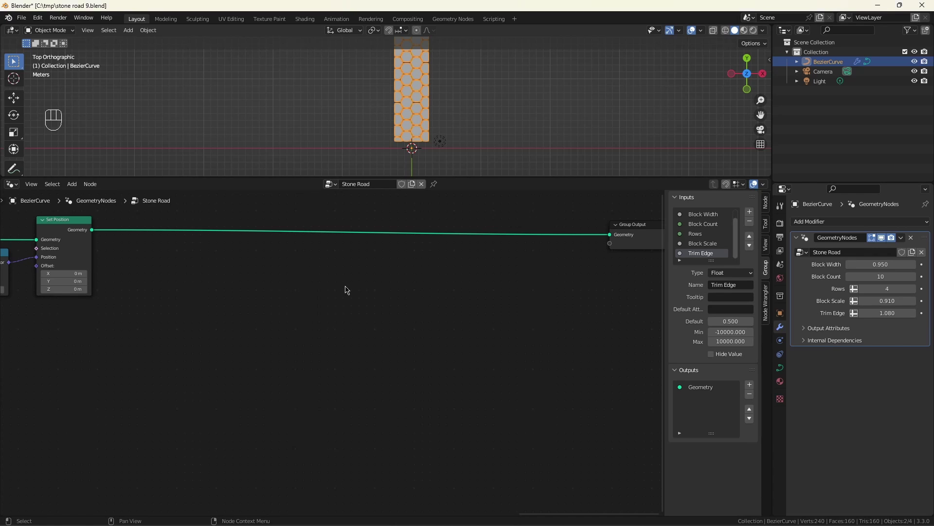
key(ctrl+v)
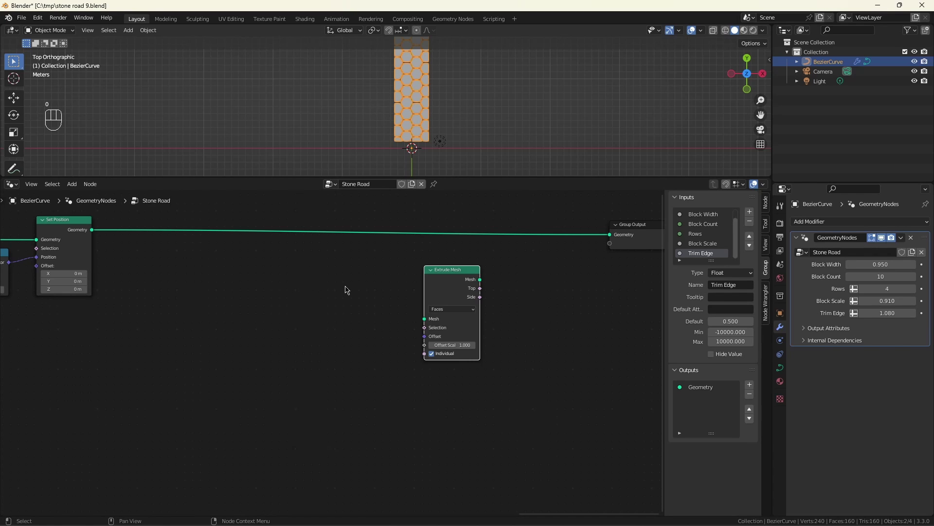
key(ctrl+z)
key(ctrl+z)
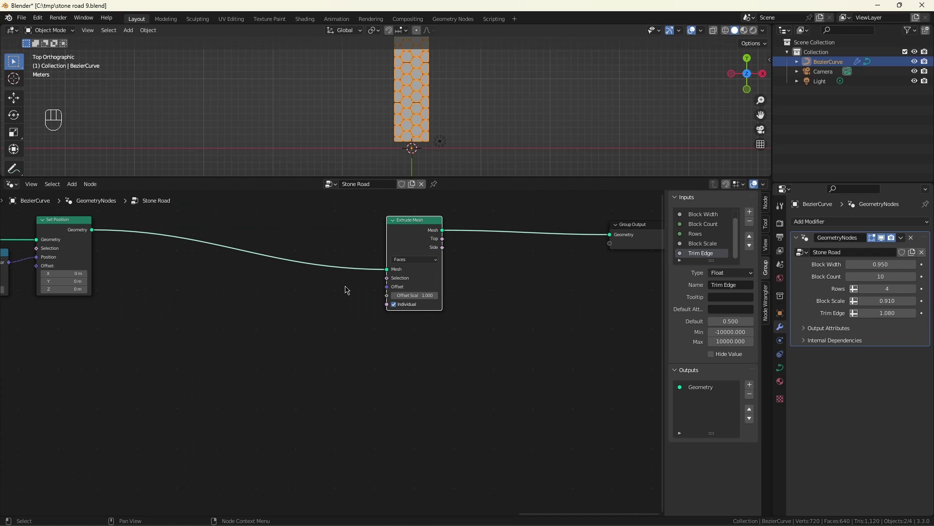
- Drive the Extrude Mesh Offset with a vector Multiply node of (0, 0, 1) and a Random Value node set to Vector
key(0)
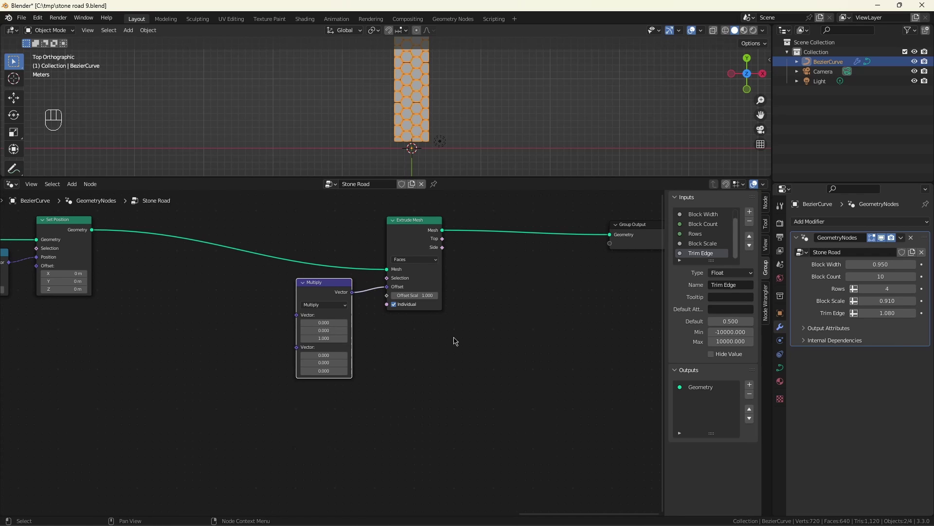
key(0)
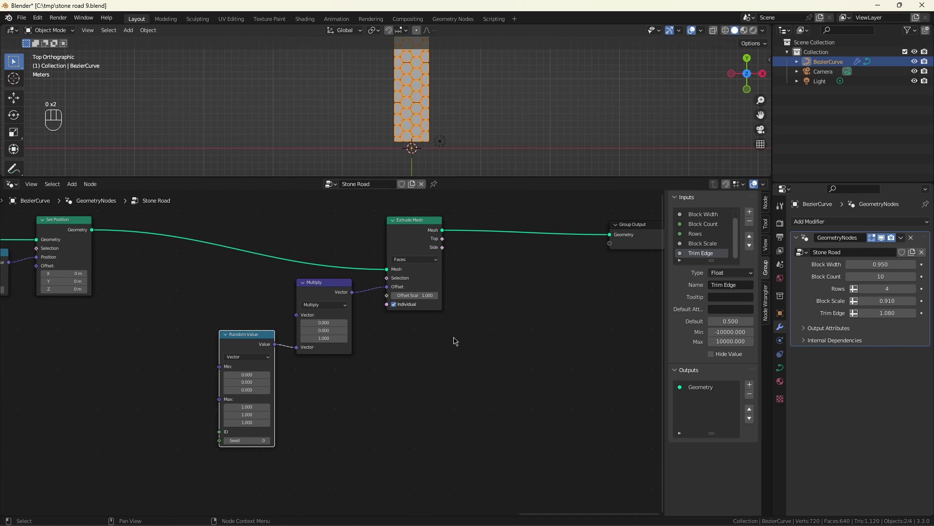
click(454, 341)
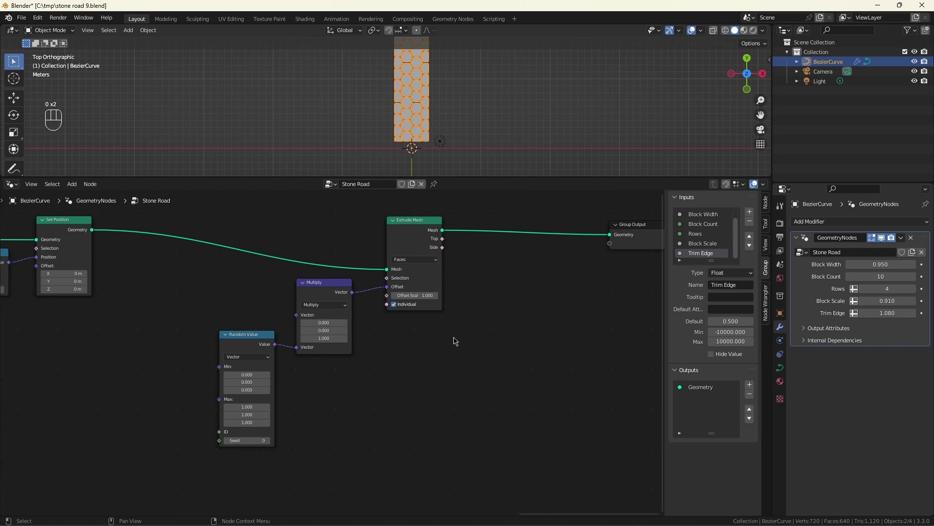
- Drive the Random Value's Min with a Subtract node taking 1.000 minus a new group input named Height Variation
key(0)
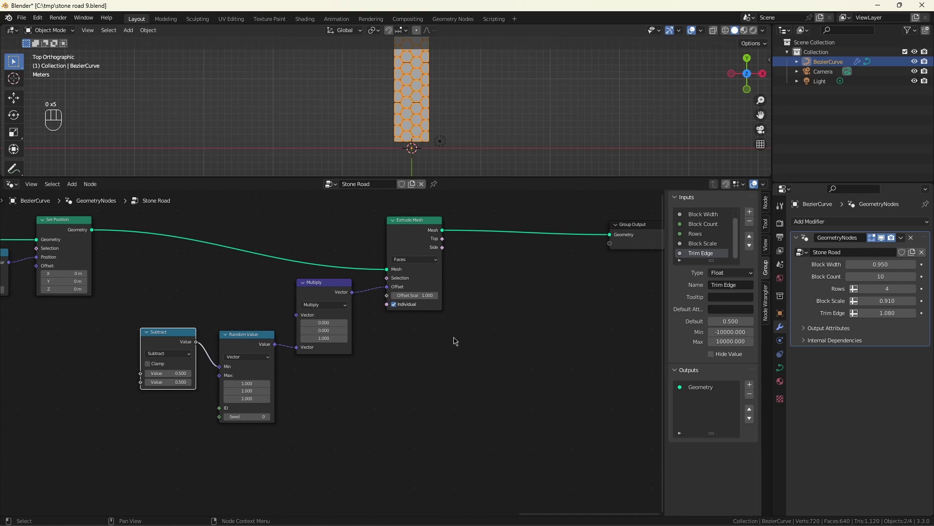
click(190, 301)
key(0)
key(0)
key(0)
key(0)
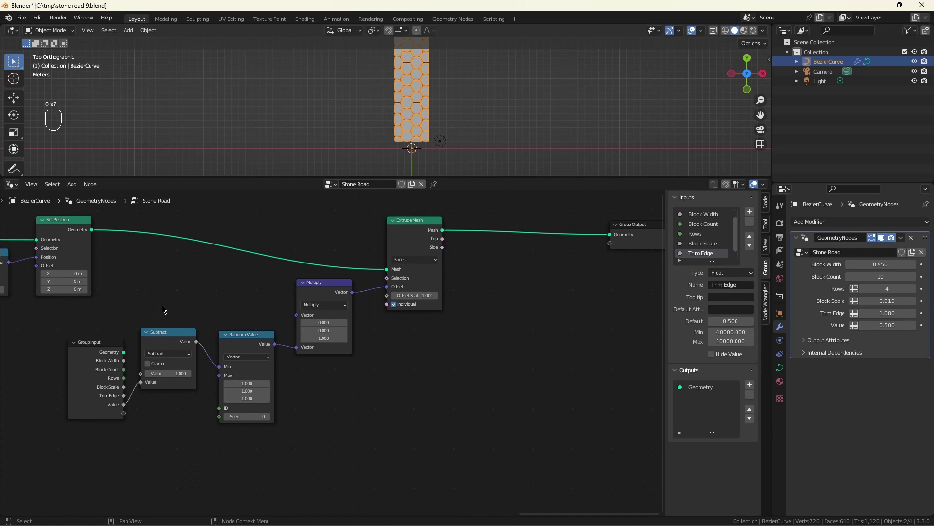
key(0)
key(0)
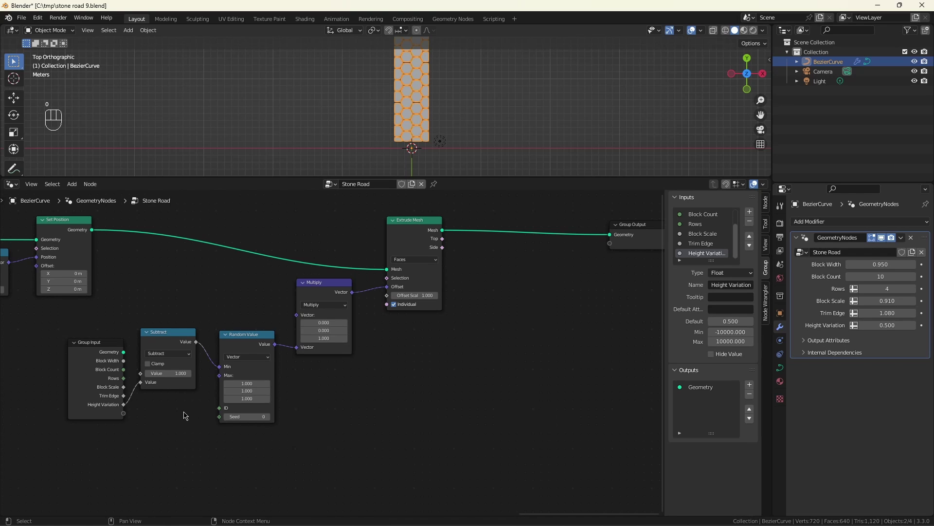
- Insert a Subdivide Mesh node before the Group Output and expose its Level as a group input named Detail
key(0)
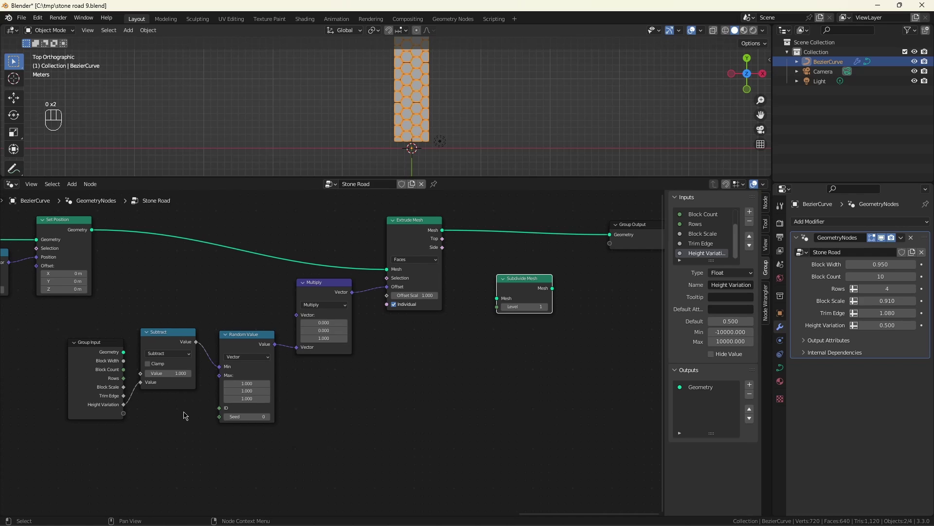
key(0)
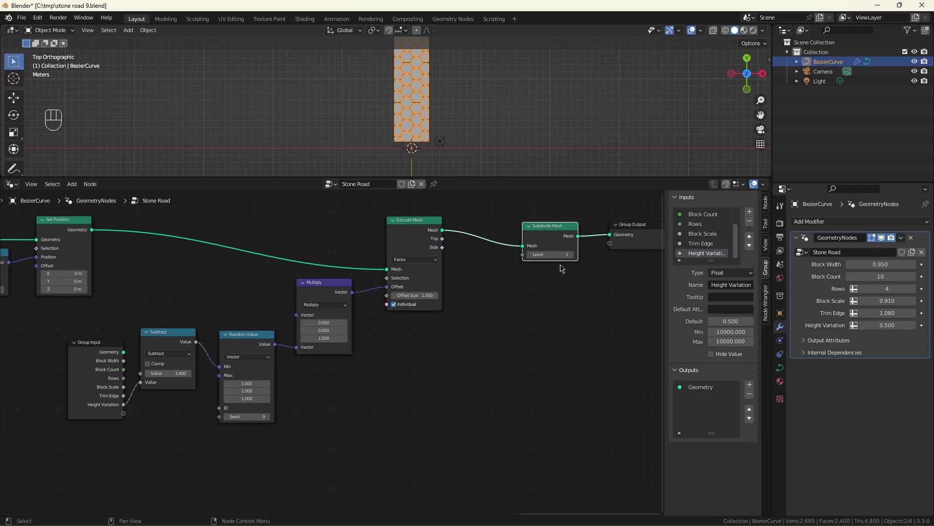
key(0)
key(0)
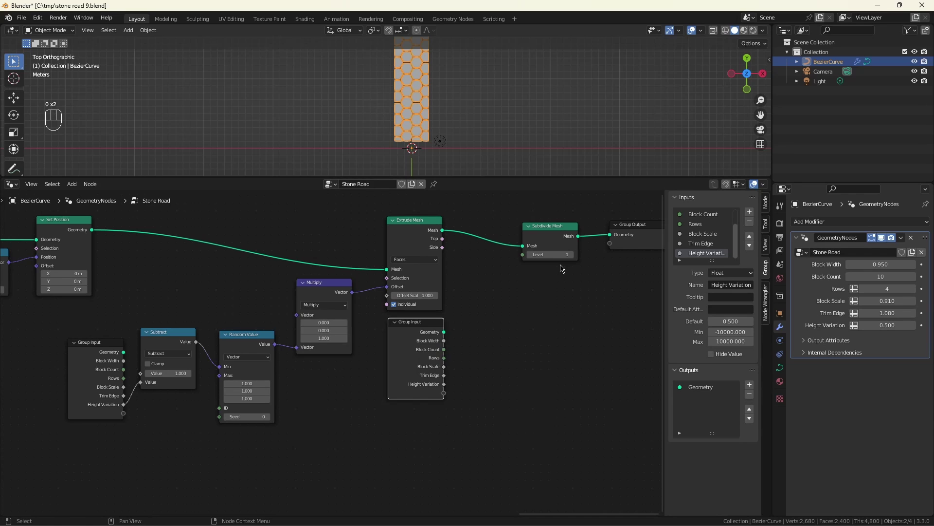
key(0)
key(0)
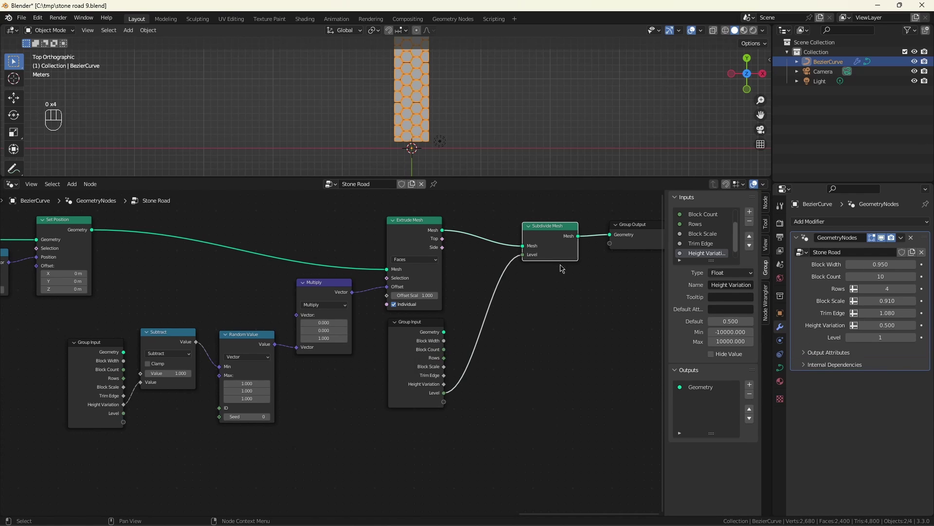
key(0)
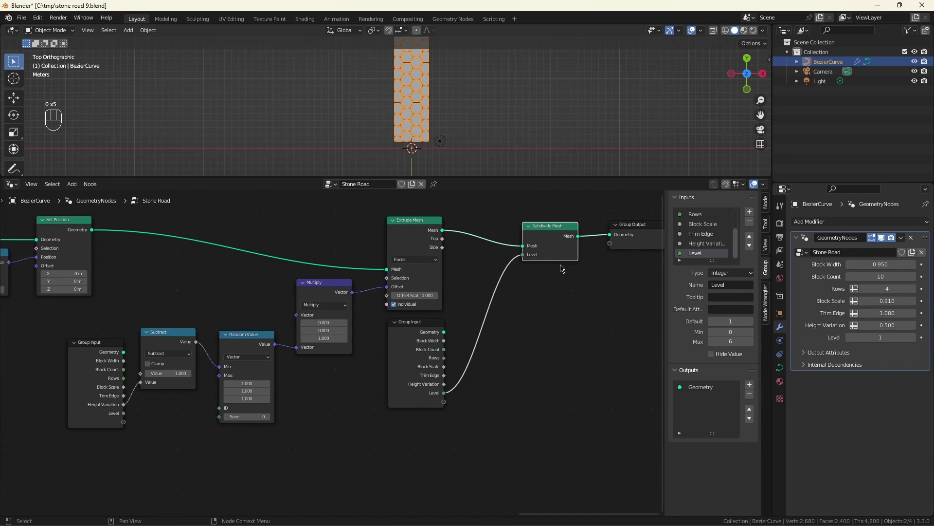
key(0)
- Switch the Fill Curve node from Triangles to N-gons
mouse_move(434, 393)
middle_drag(563, 109, 476, 73)
scroll(431, 86, up, 3)
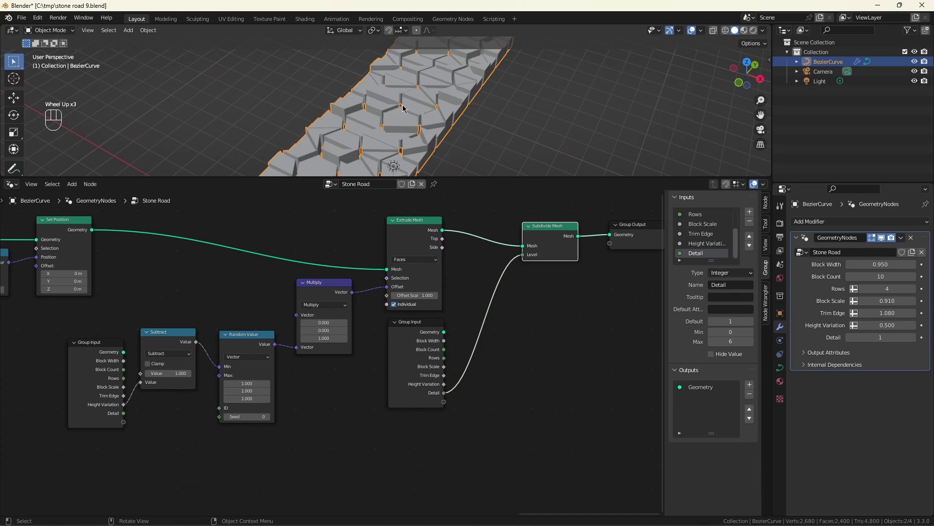
scroll(403, 108, down, 2)
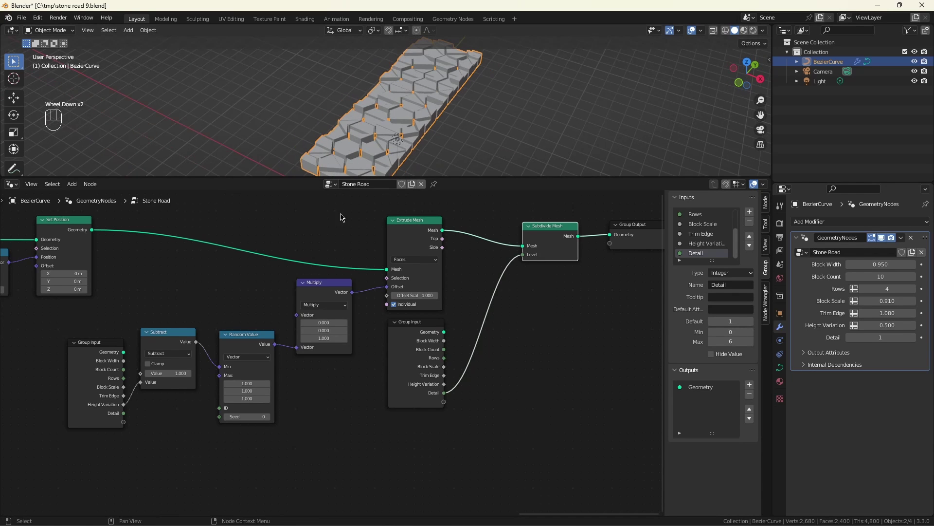
middle_drag(313, 225, 227, 226)
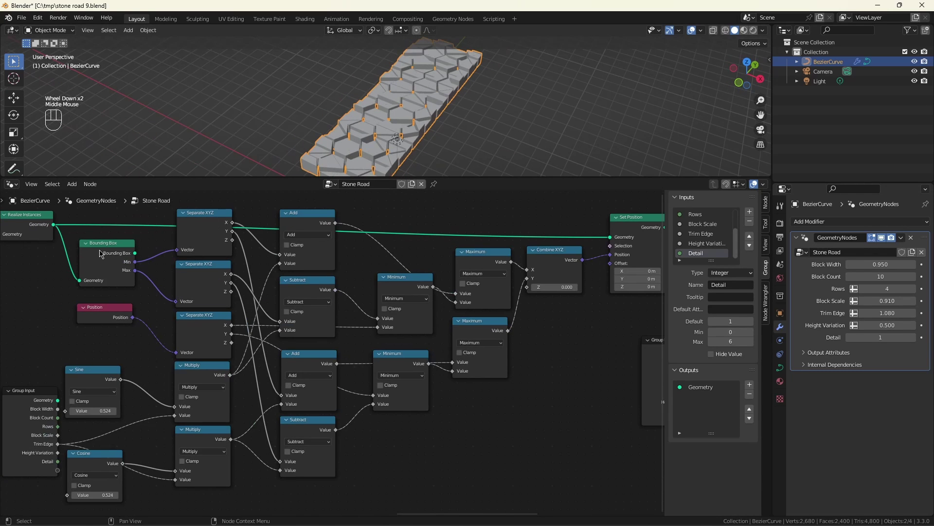
middle_drag(53, 268, 561, 303)
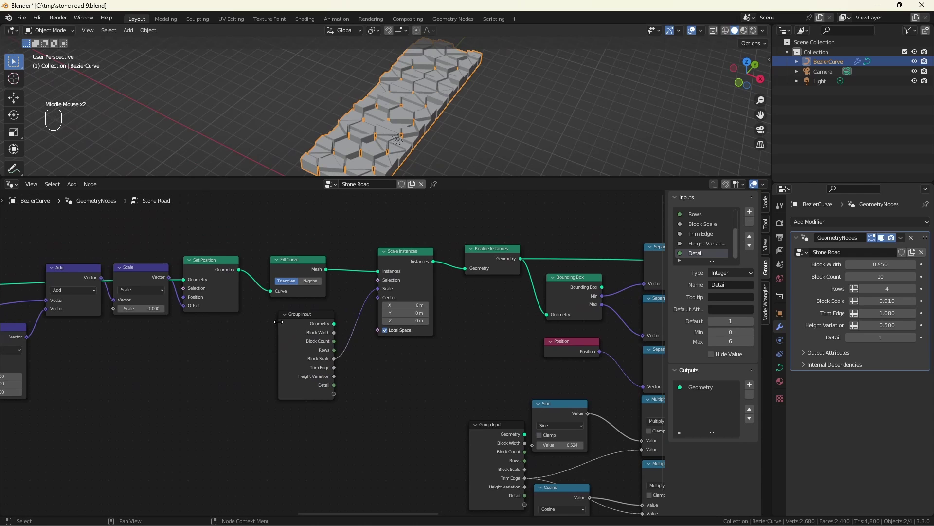
click(314, 282)
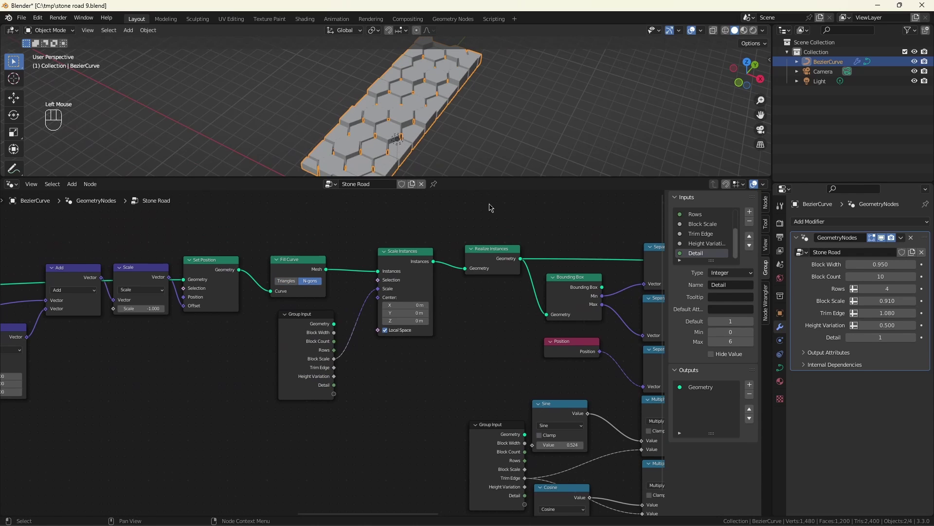
- Set the modifier's Trim Edge value to 0.000
middle_drag(454, 147, 486, 138)
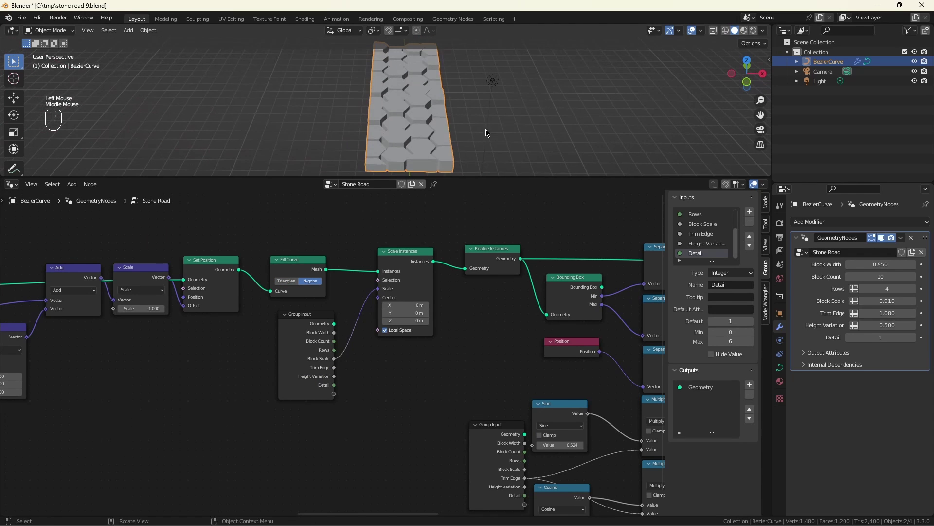
mouse_move(497, 83)
middle_down()
mouse_move(495, 121)
mouse_move(503, 121)
mouse_move(484, 83)
mouse_move(497, 79)
middle_up()
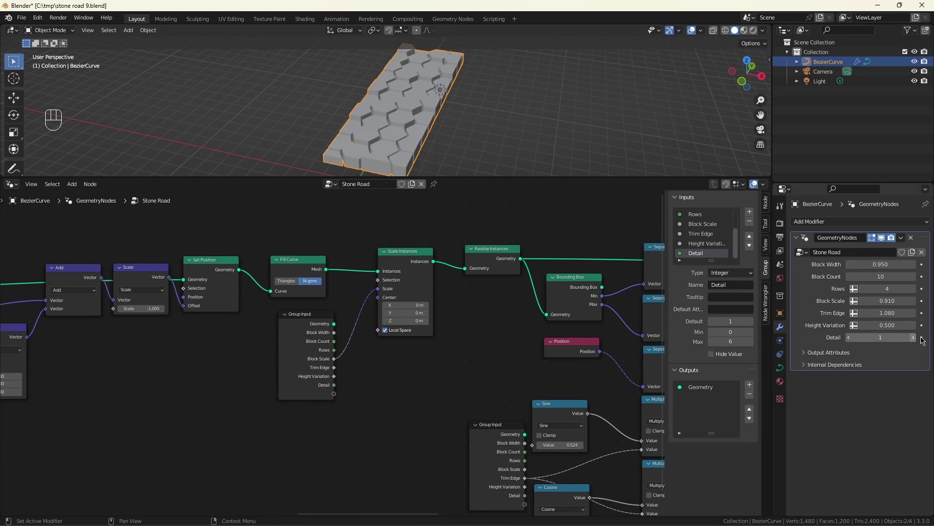
click(888, 313)
text(0)
key(Return)
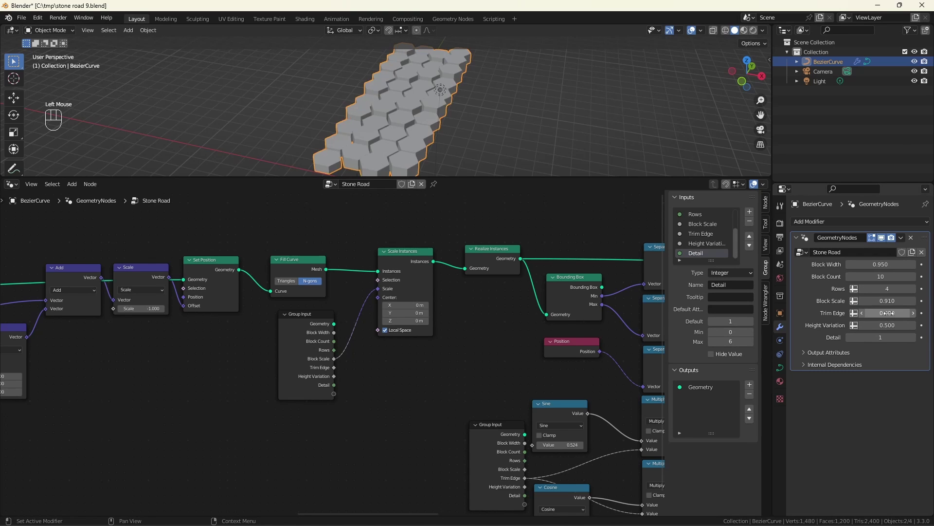
key(KP_7)
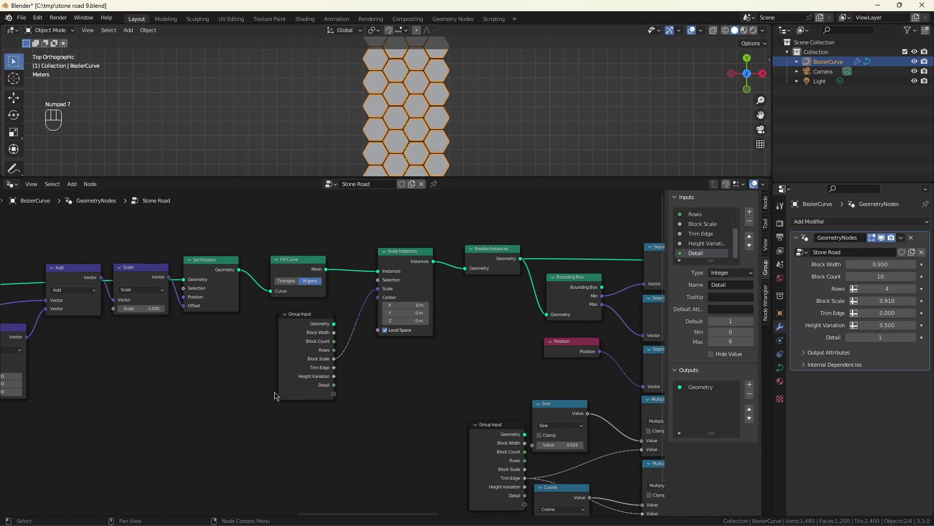
- Move the Group Output far from Subdivide Mesh and route their link well below the nodes through three reroute points
scroll(236, 377, down, 7)
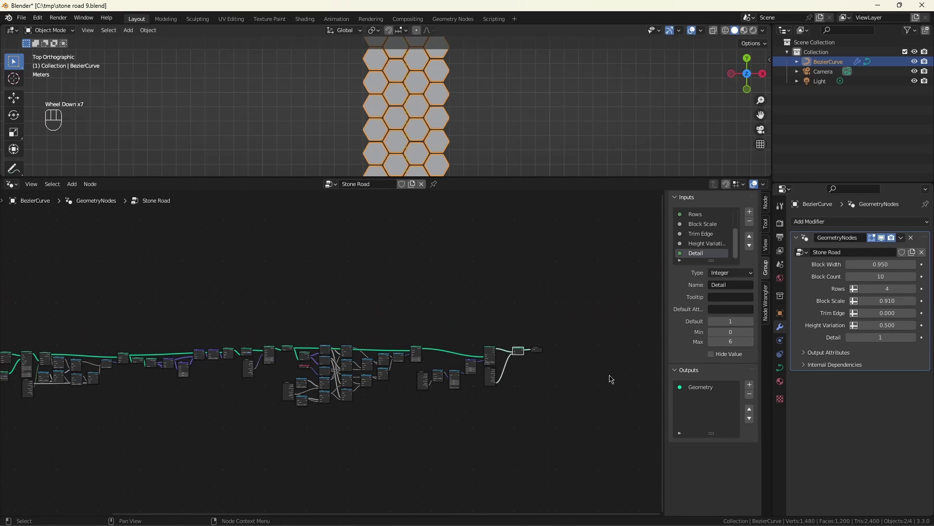
scroll(616, 377, up, 9)
scroll(529, 287, up, 2)
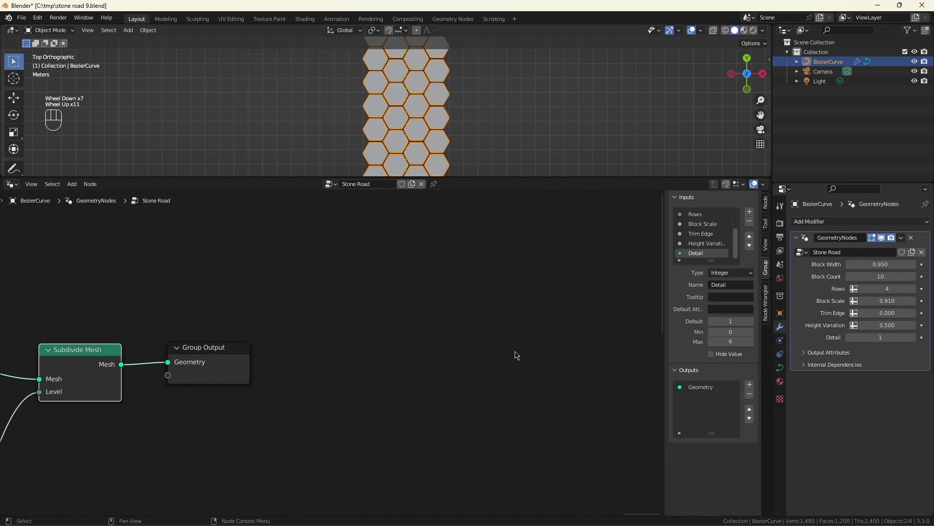
scroll(409, 389, down, 3)
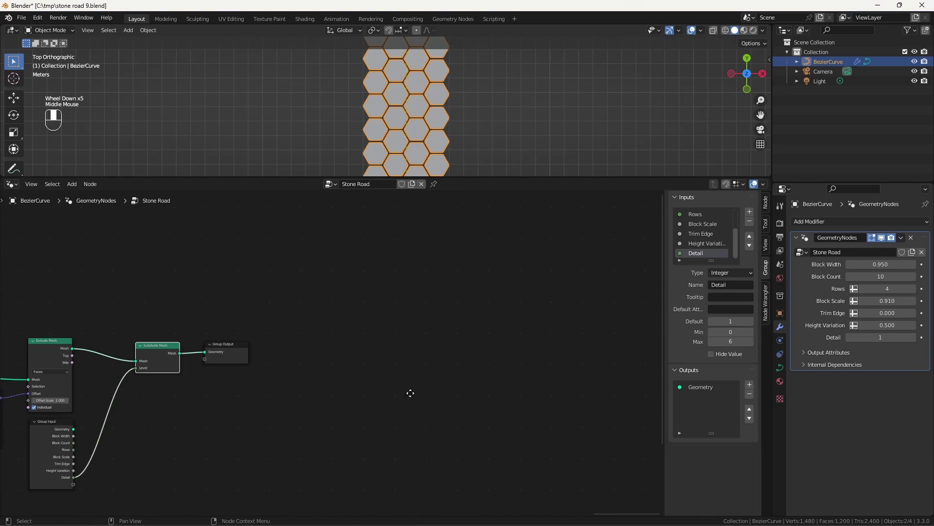
drag(69, 320, 633, 307)
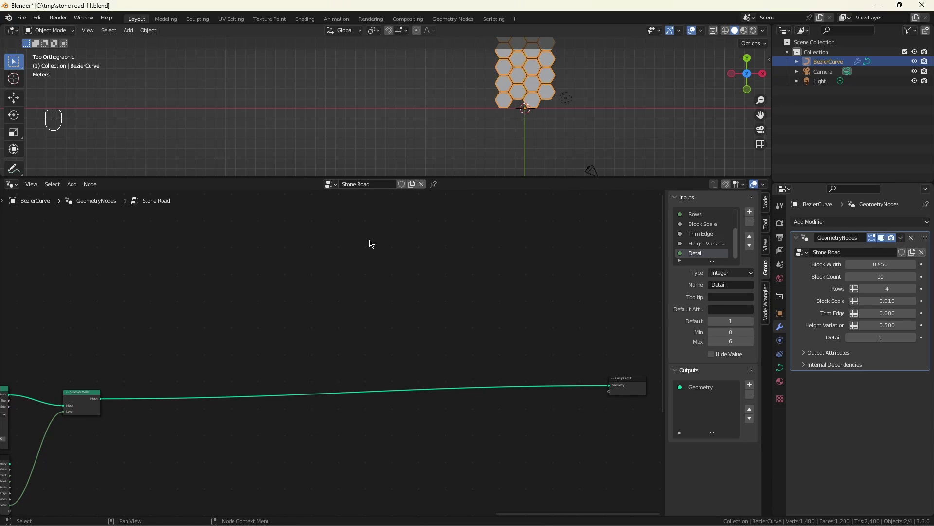
key(0)
key(0)
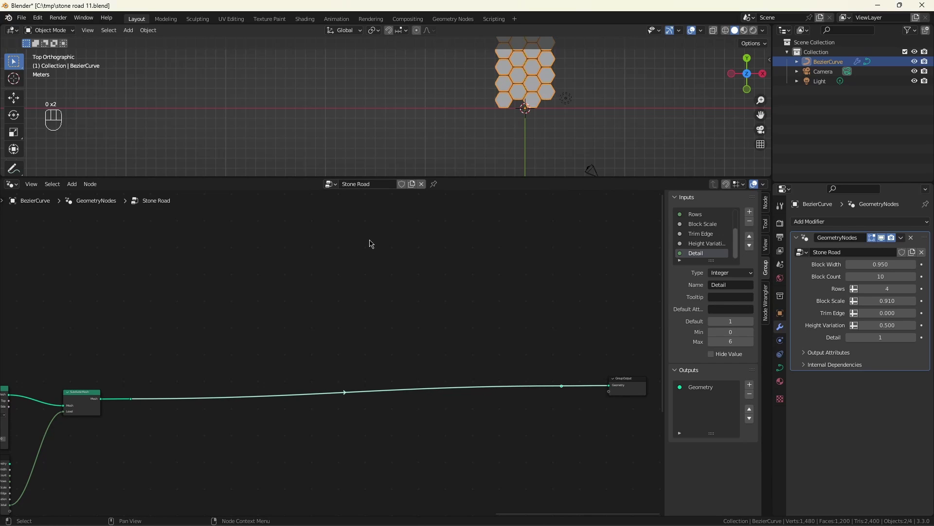
key(0)
key(0)
key(0)
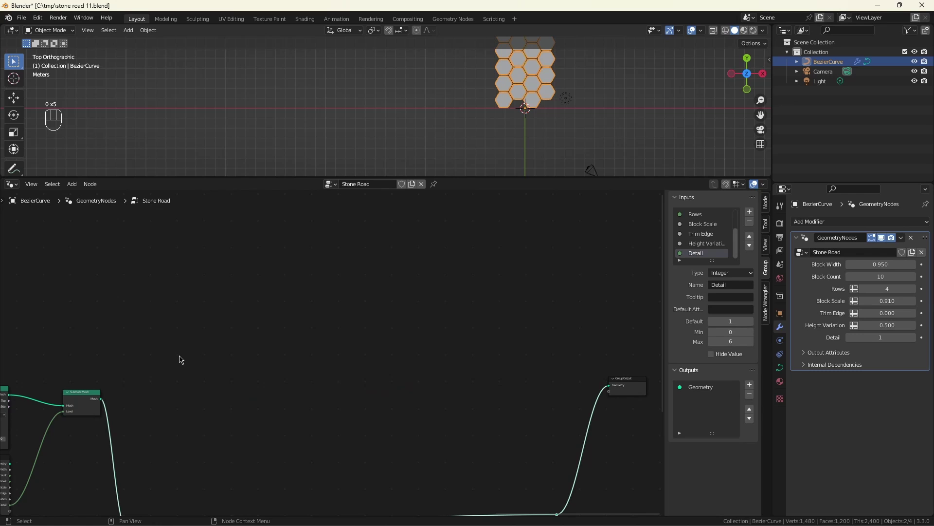
- Connect a Bounding Box node to the Subdivide Mesh output, then split its Min and a Position node with separate Separate XYZ nodes
middle_drag(181, 359, 359, 280)
scroll(359, 280, up, 5)
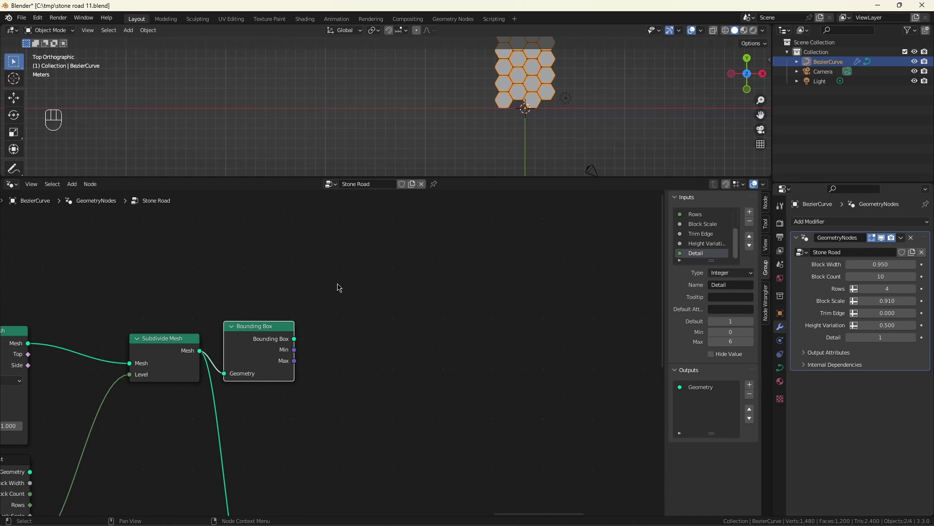
key(0)
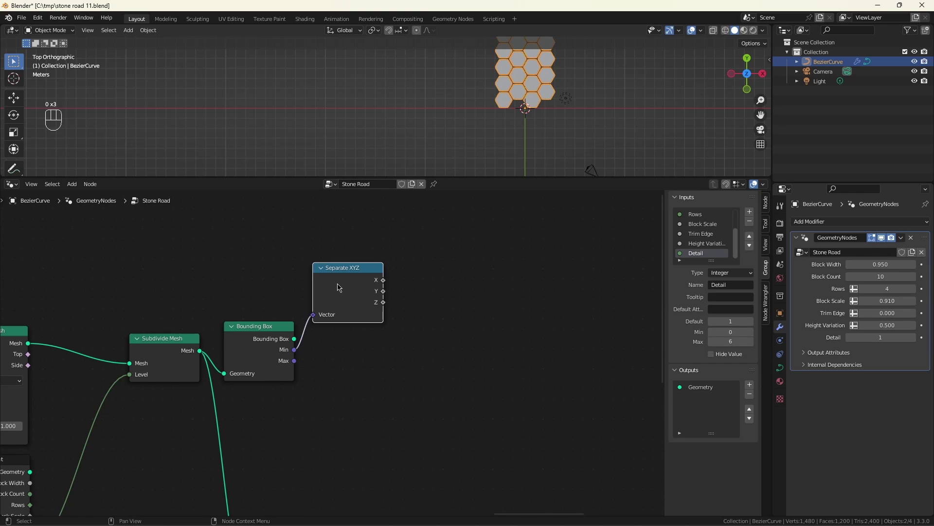
key(0)
key(0)
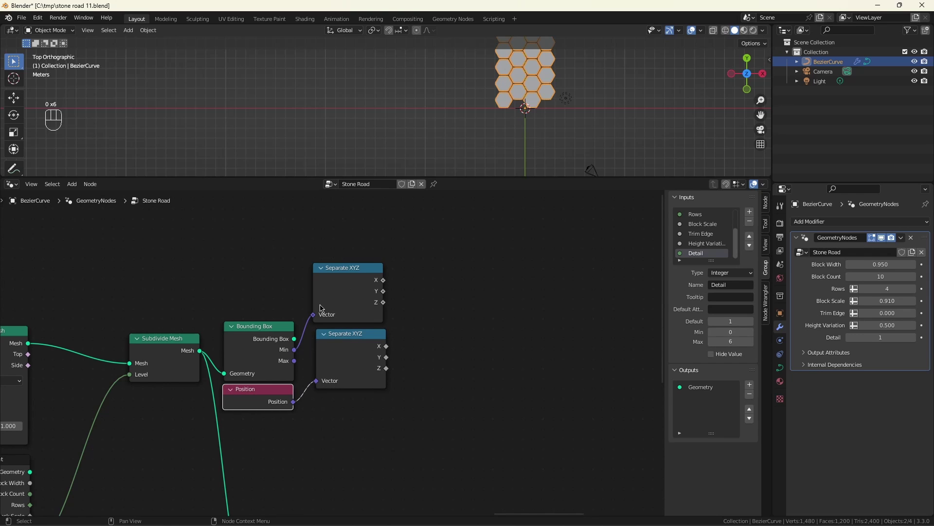
- Add a Math node set to Subtract that takes the bounding box minimum's Y away from the position's Y
click(400, 358)
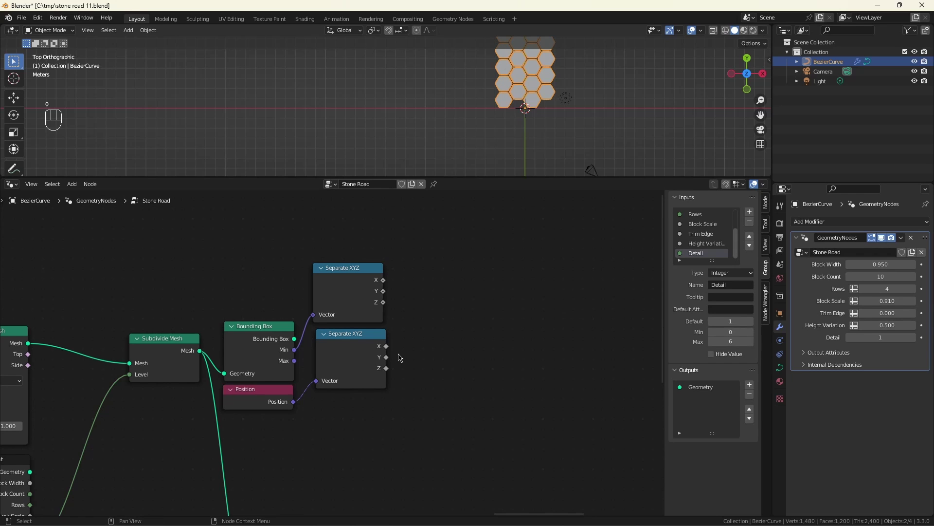
click(400, 357)
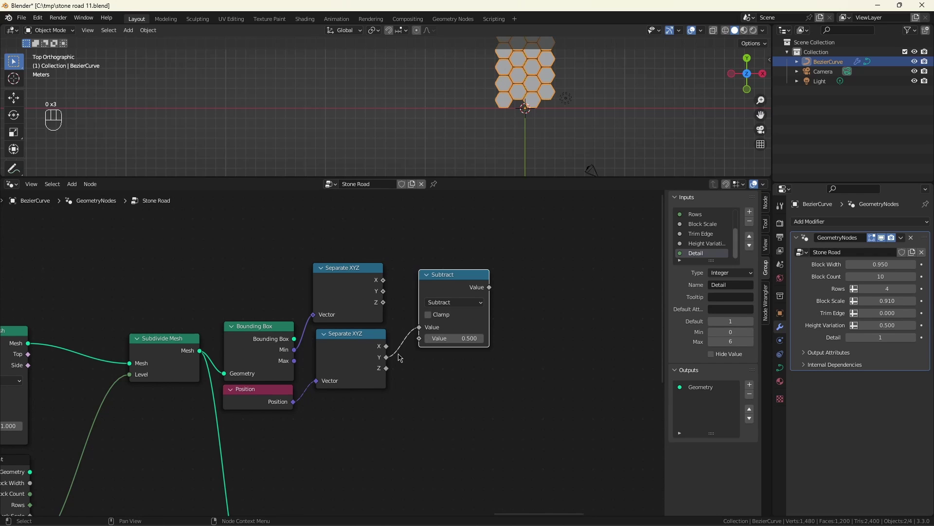
click(400, 358)
click(400, 357)
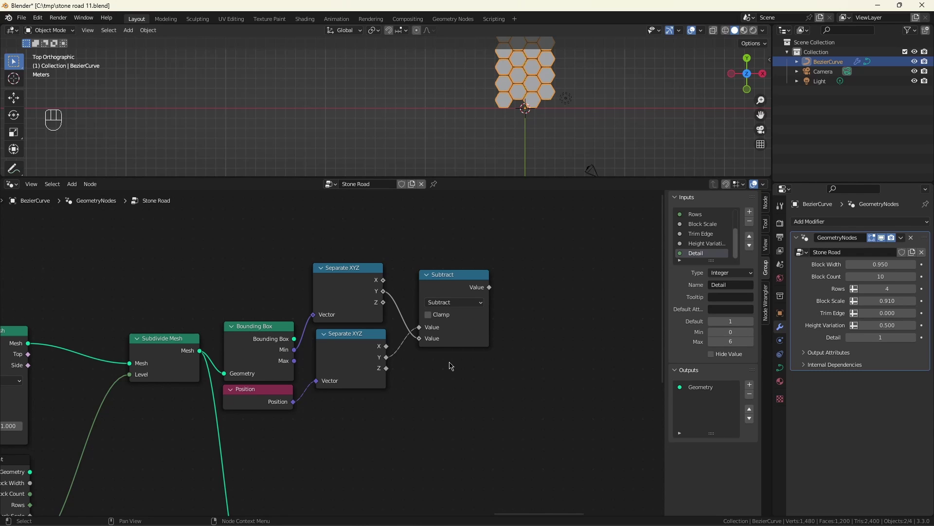
- Subtract the bounding box Min from Max with a vector Subtract node and split the result with a Separate XYZ node
key(ctrl+z)
key(ctrl+z)
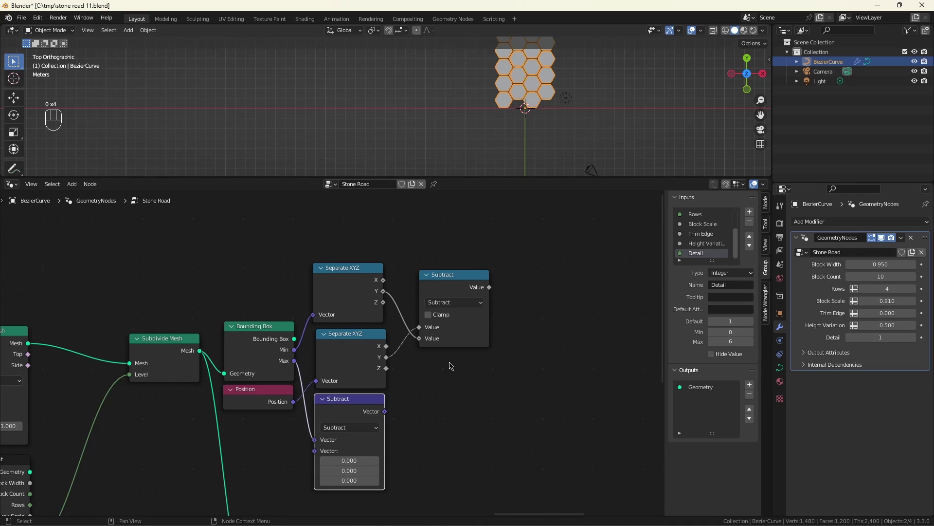
key(ctrl+z)
key(ctrl+z)
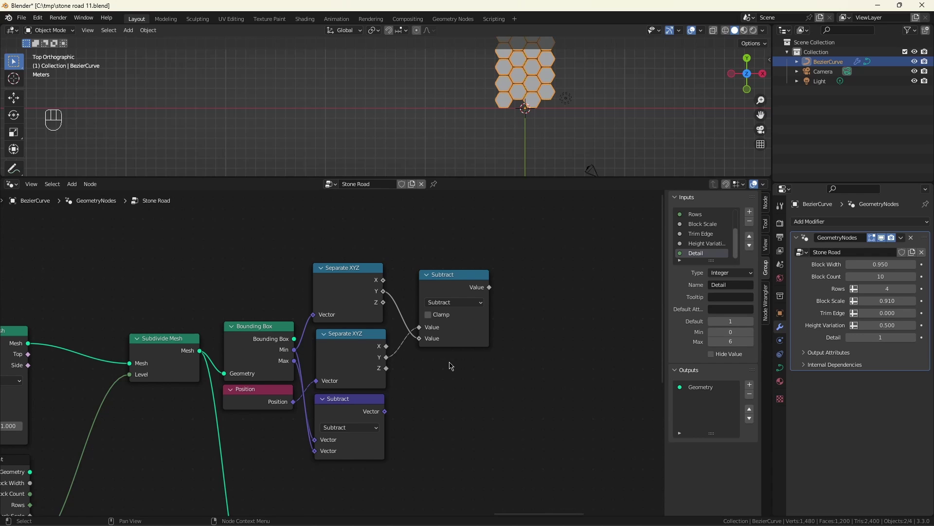
key(ctrl+z)
key(ctrl+shift+z)
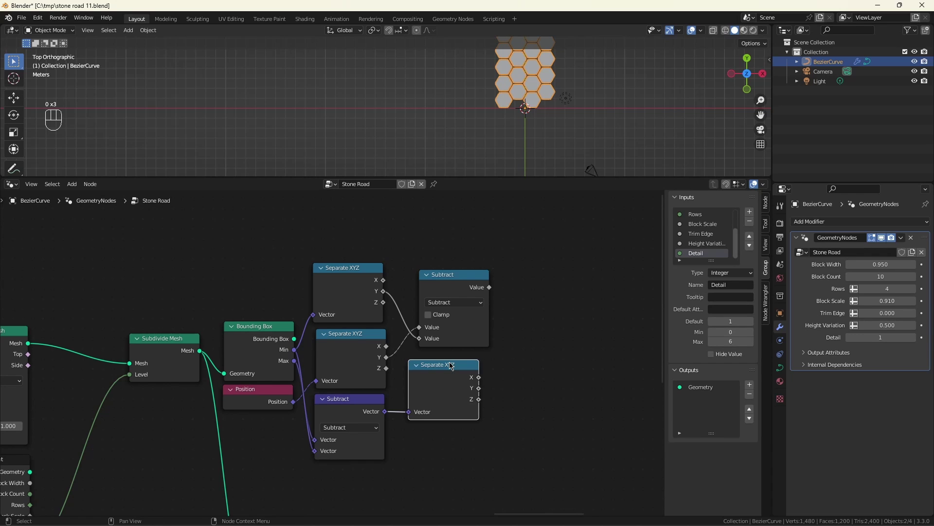
- Add a Divide node that divides the Y difference by the Y component of the bounding box size
key(ctrl+shift+z)
key(ctrl+shift+z)
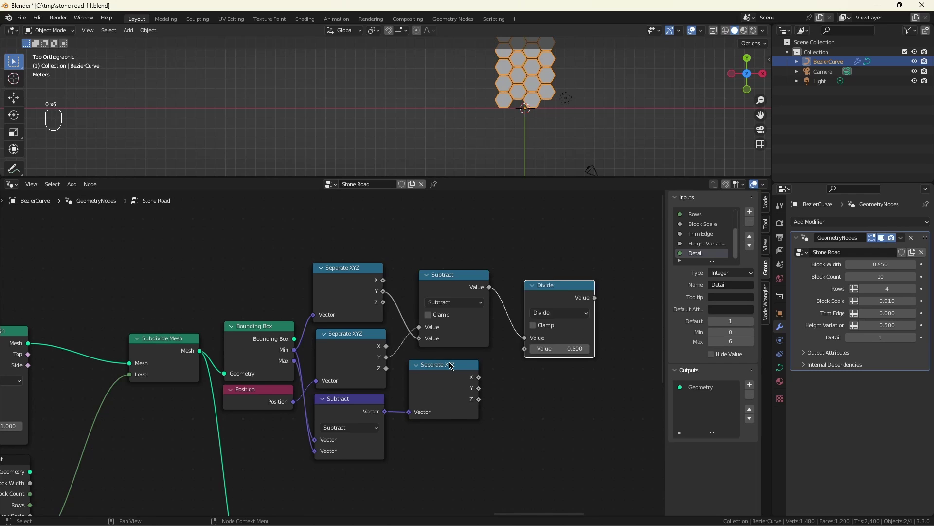
key(ctrl+shift+z)
key(ctrl+shift+z)
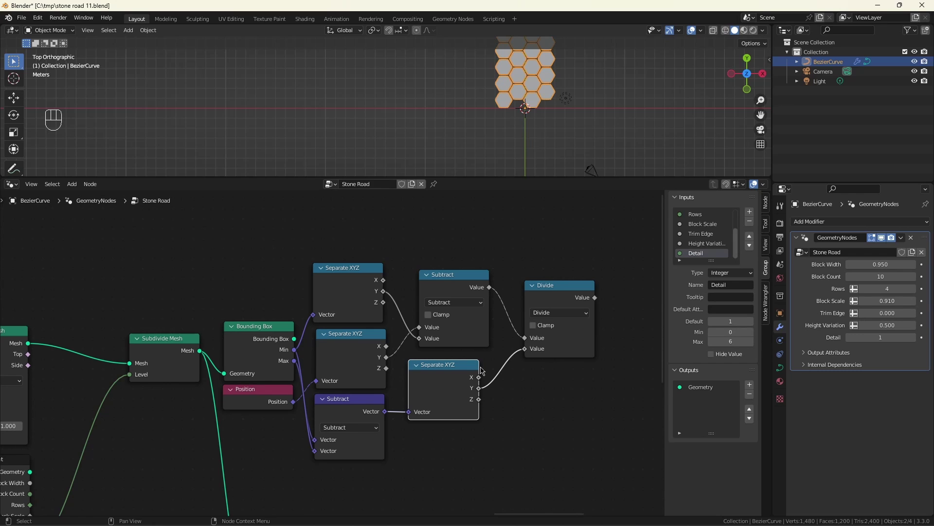
- Multiply the Divide result by the output of a new Subtract math node whose second value is 1.000
scroll(562, 377, down, 1)
middle_drag(562, 377, 334, 437)
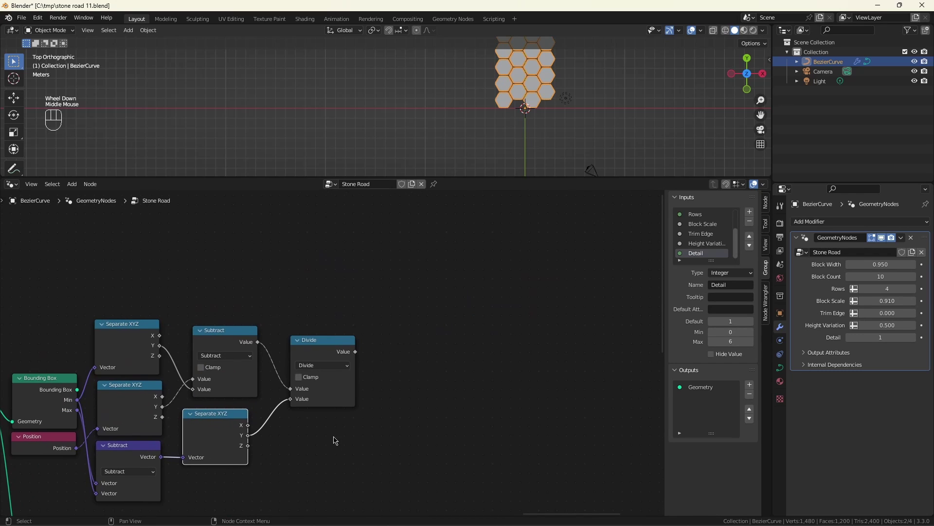
key(0)
key(0)
click(335, 441)
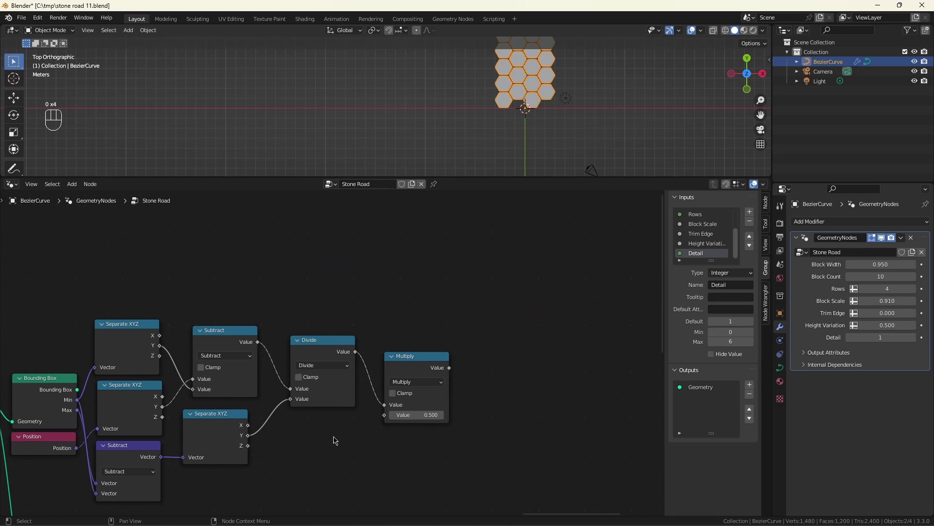
key(0)
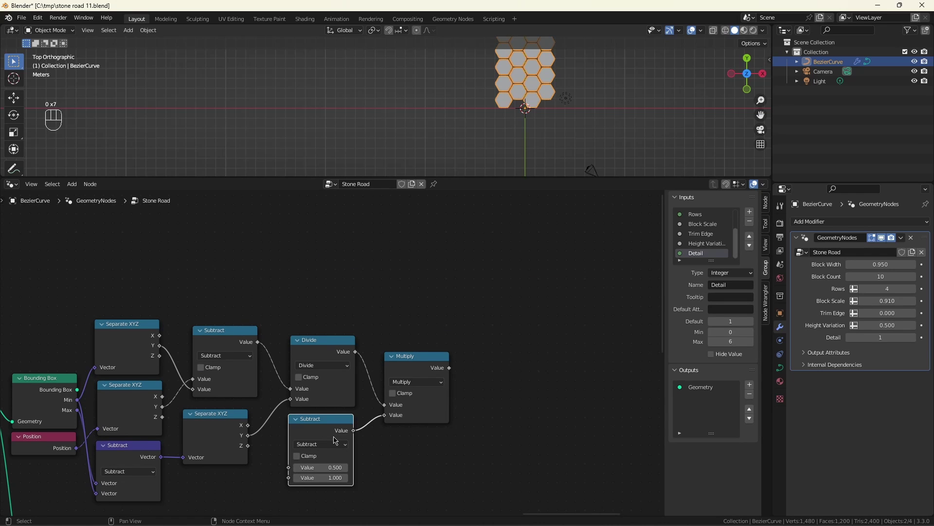
- Add a Group Input node and expose the new Subtract node's first value as an Integer group input named Samples
key(0)
key(0)
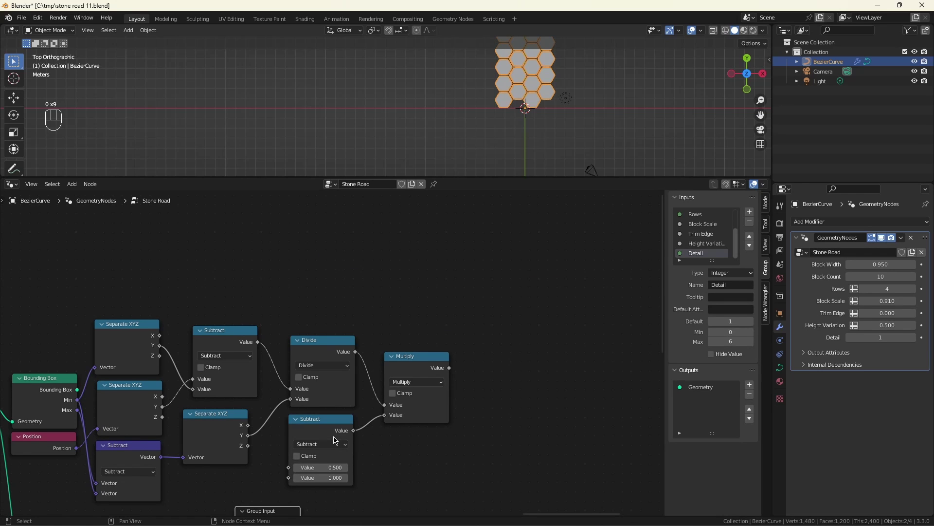
middle_drag(404, 456, 473, 382)
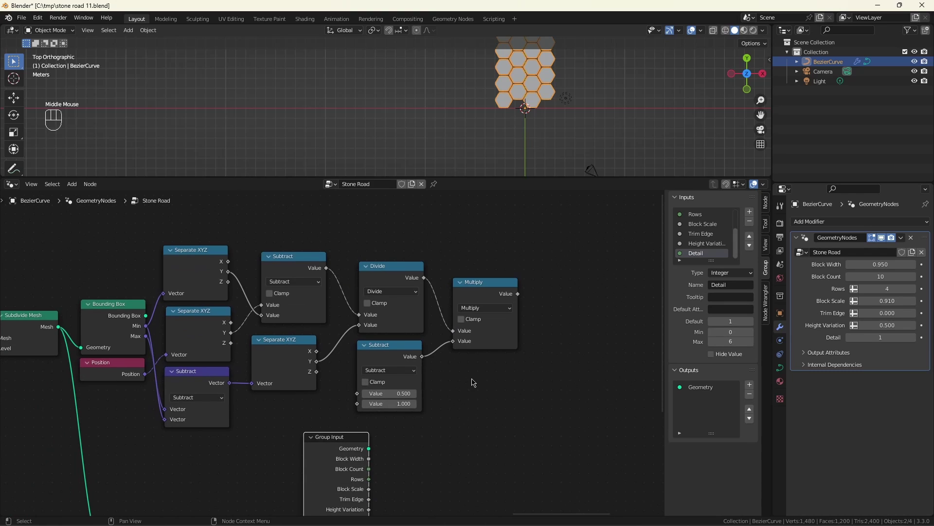
key(0)
key(0)
key(0)
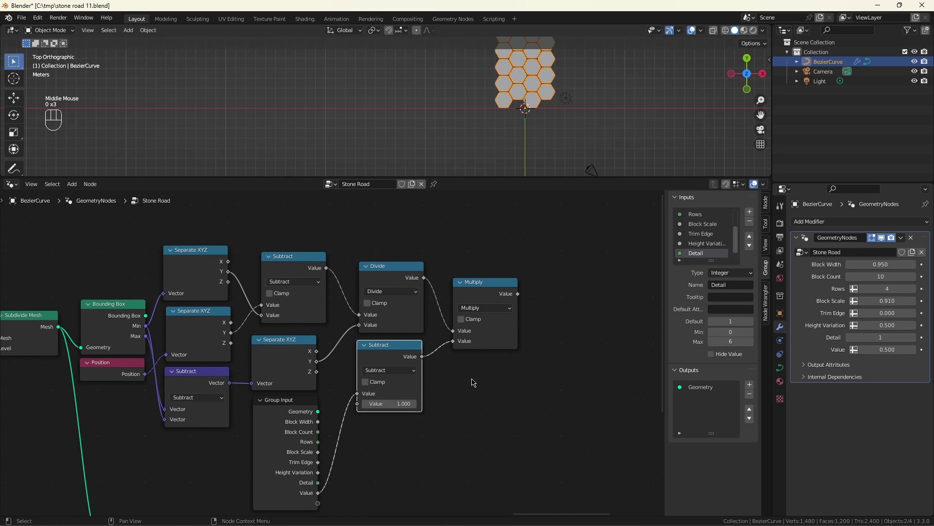
key(0)
key(0)
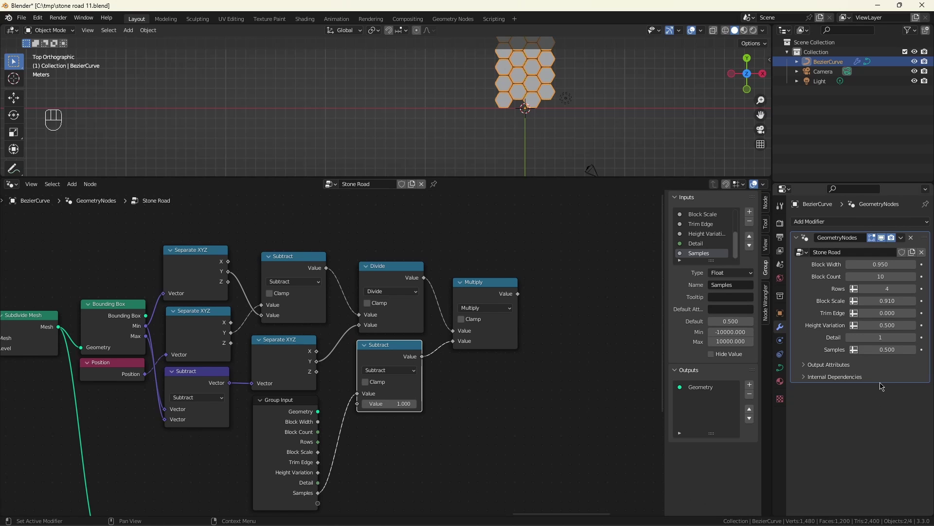
key(ctrl+z)
key(ctrl+z)
- Add a Transfer Attribute node set to Vector and Index, with a Position node as its Attribute and the Multiply result as its Index
key(ctrl+z)
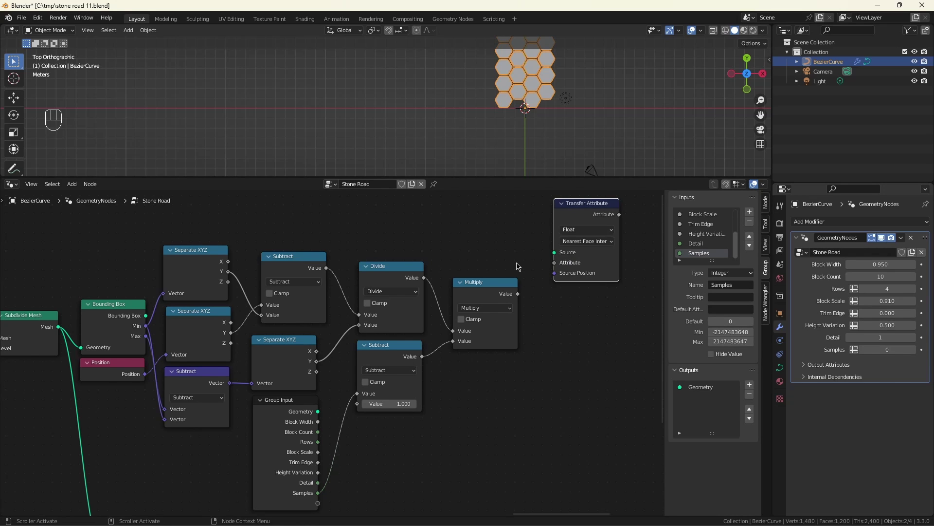
key(ctrl+z)
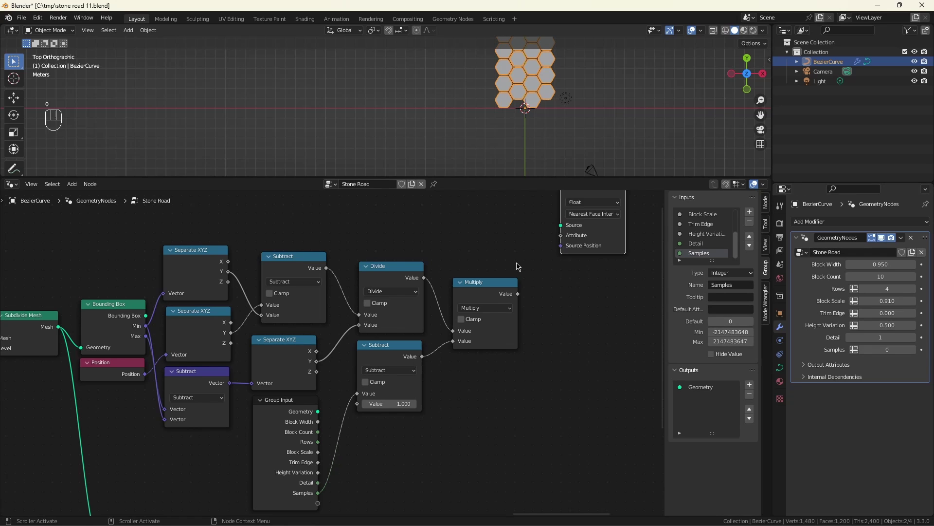
key(ctrl+z)
middle_drag(526, 244, 411, 354)
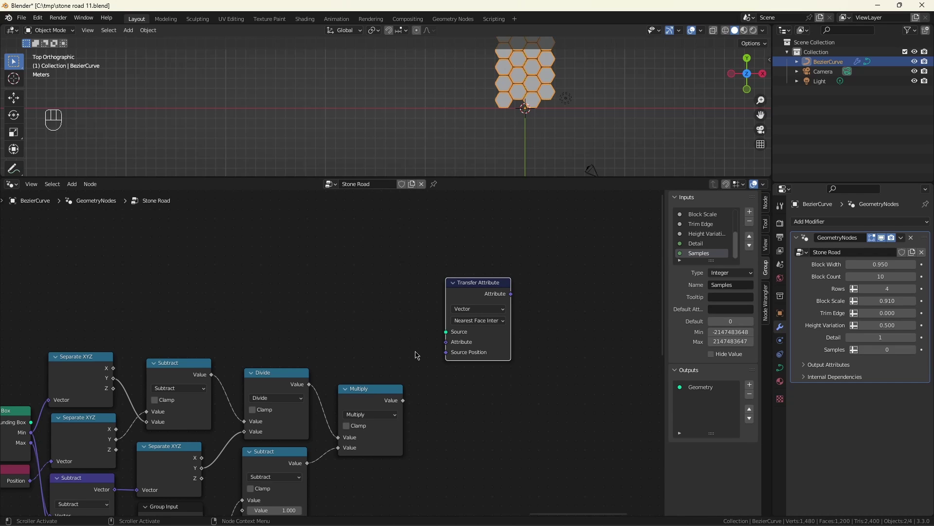
key(0)
key(0)
key(0)
key(0)
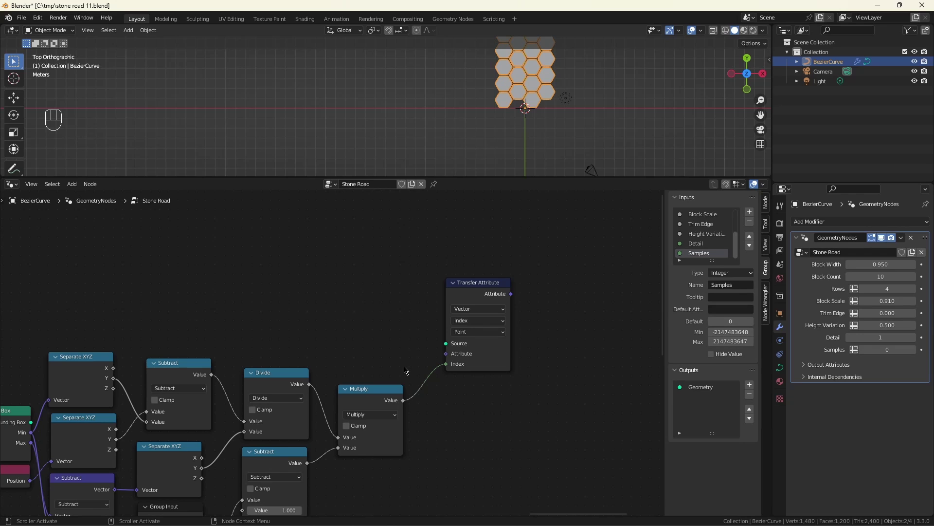
key(0)
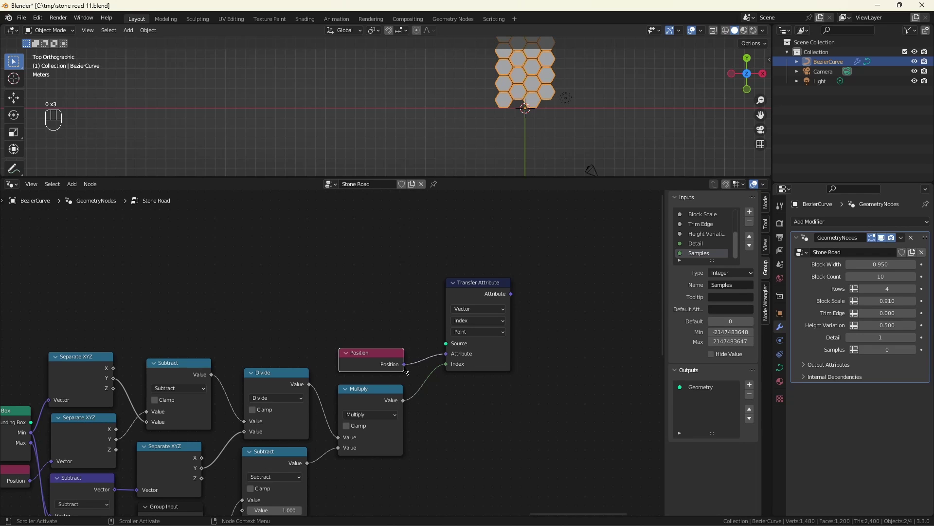
- Add a Group Input and feed its Geometry through a Resample Curve node into the Transfer Attribute's Source, using Samples as the Count
key(0)
key(0)
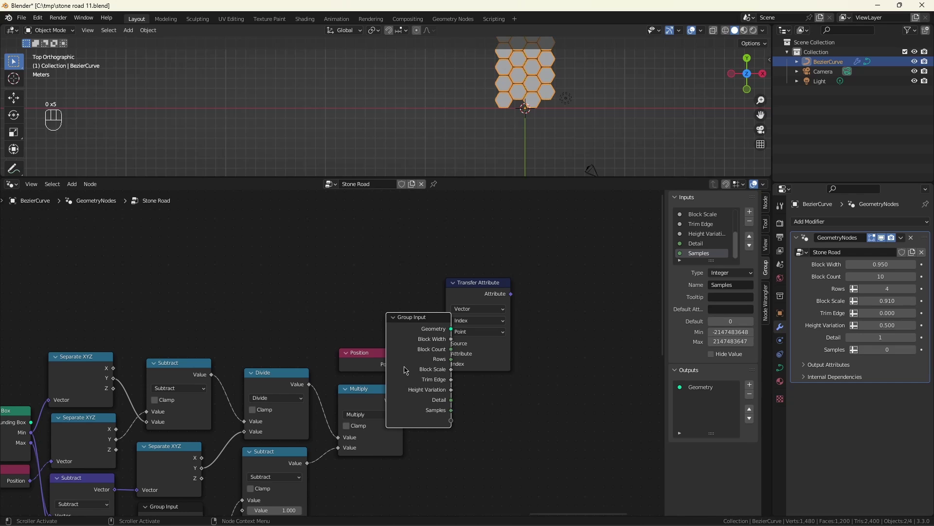
key(0)
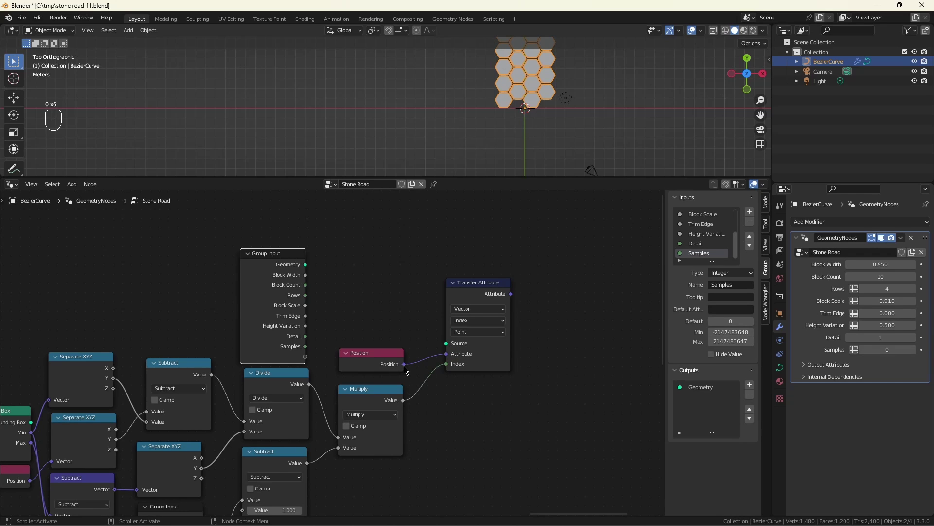
key(0)
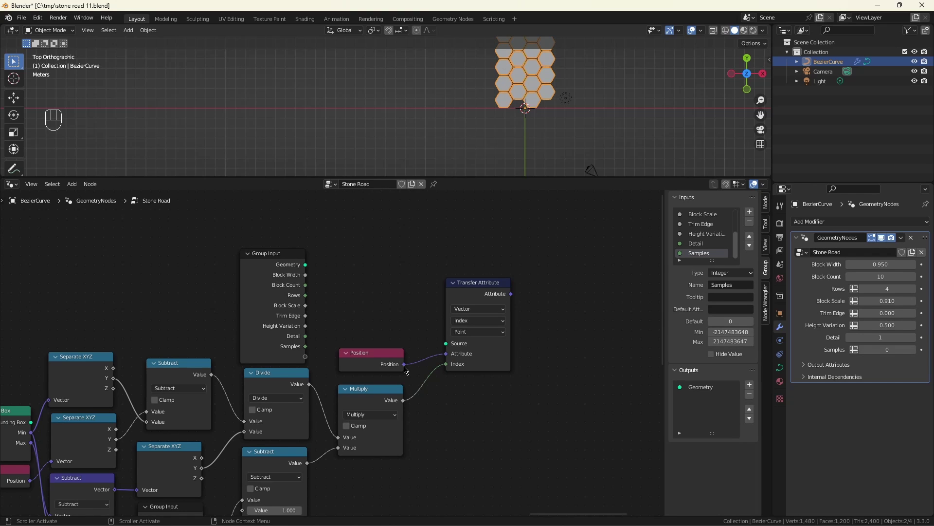
key(0)
key(0)
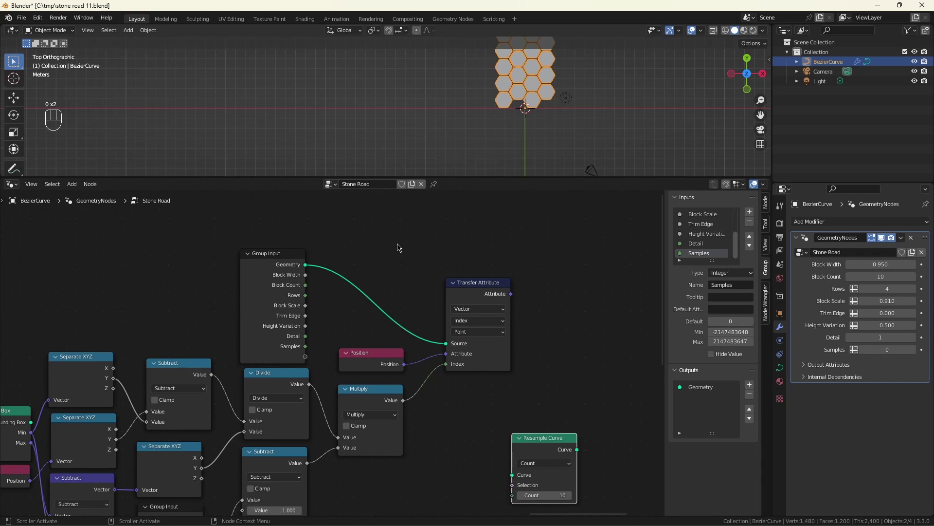
key(0)
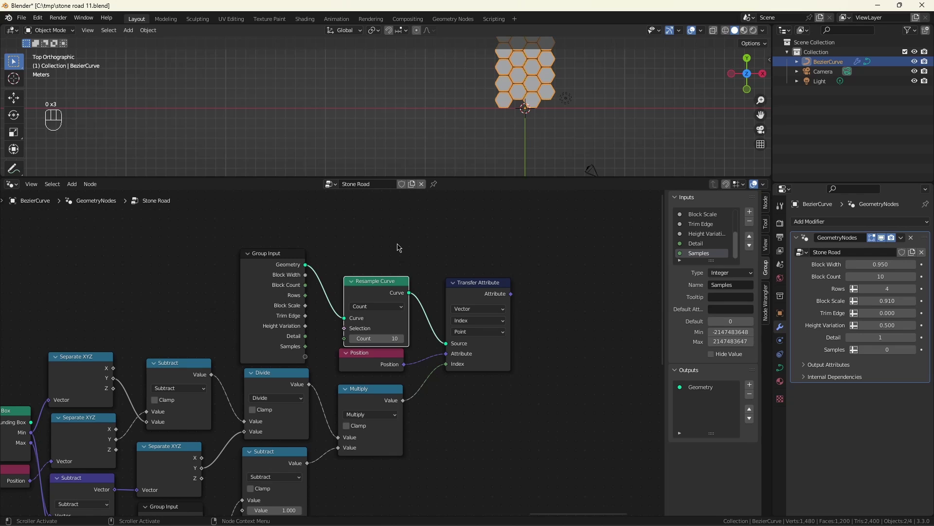
key(0)
key(0)
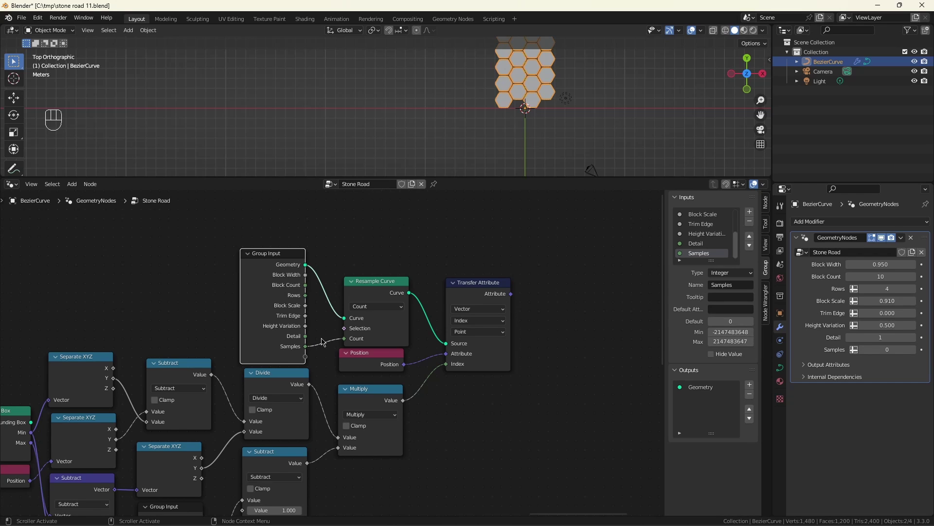
- Add a second Transfer Attribute node set to Vector and Index, fed by the resampled curve, a Normal node and the Multiply result as Index
click(440, 416)
key(0)
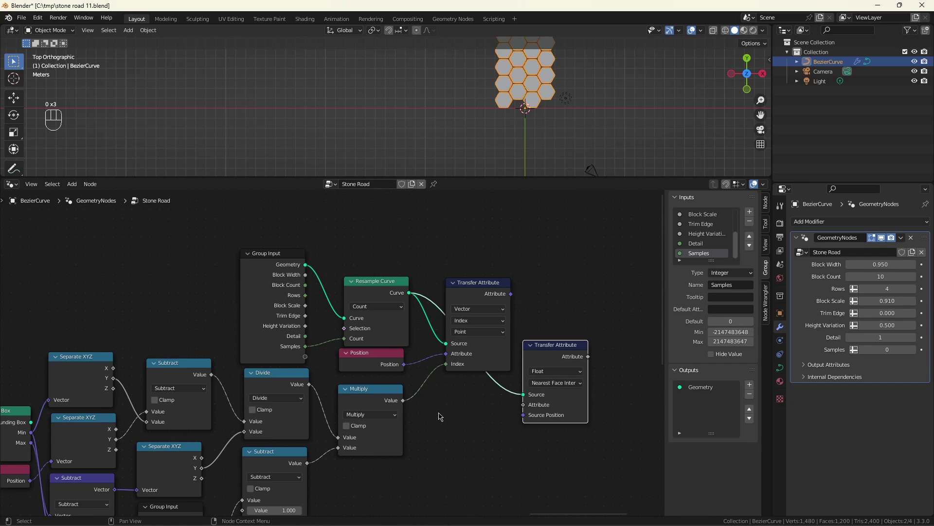
key(0)
key(0)
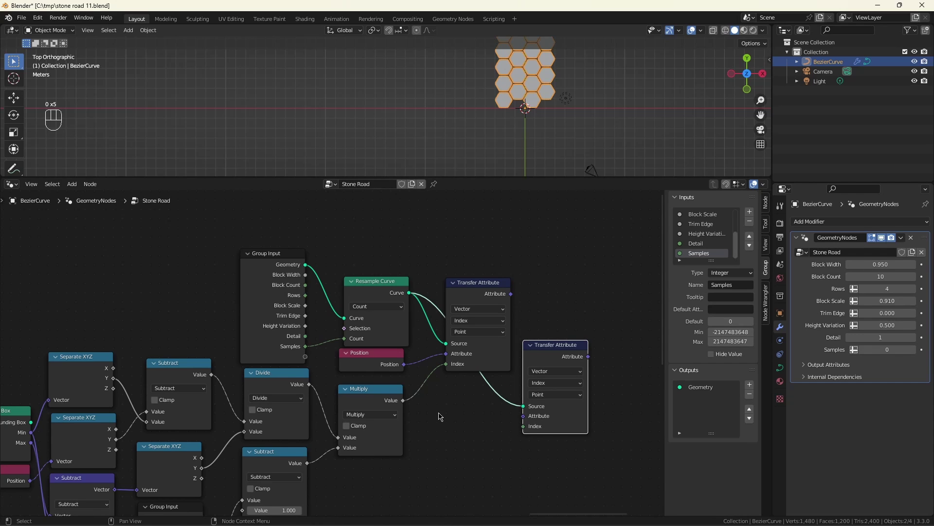
key(0)
key(0)
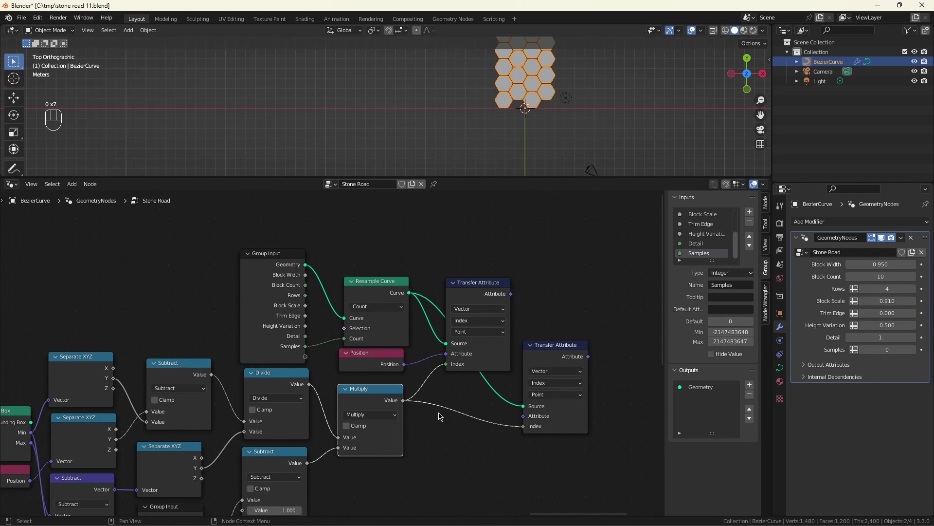
key(0)
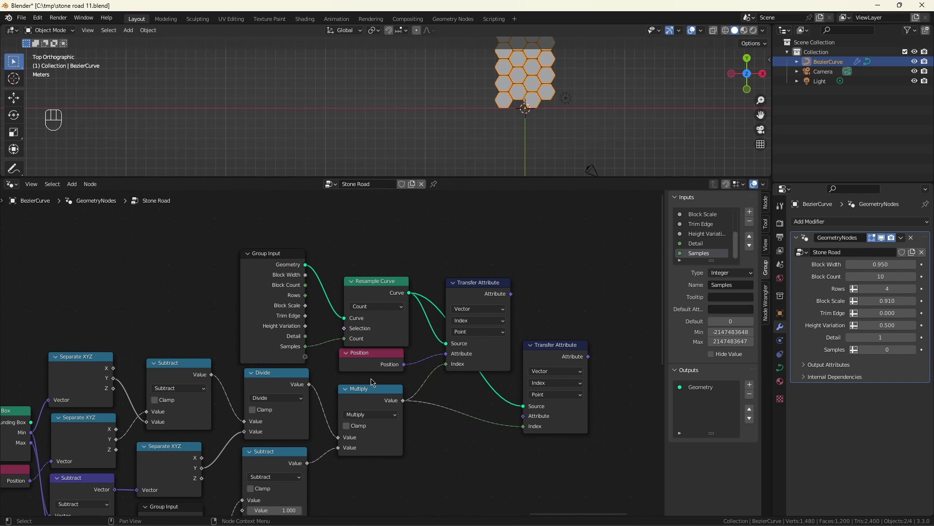
scroll(425, 284, down, 3)
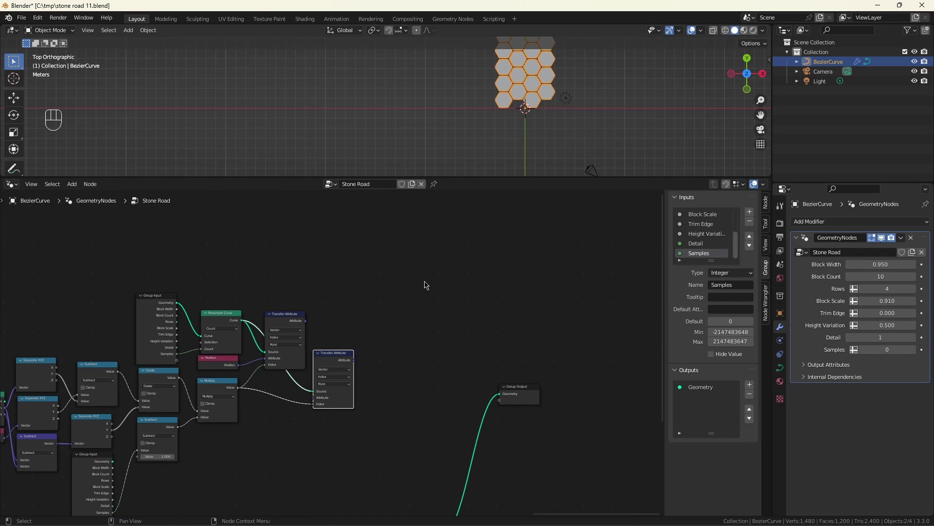
key(ctrl+z)
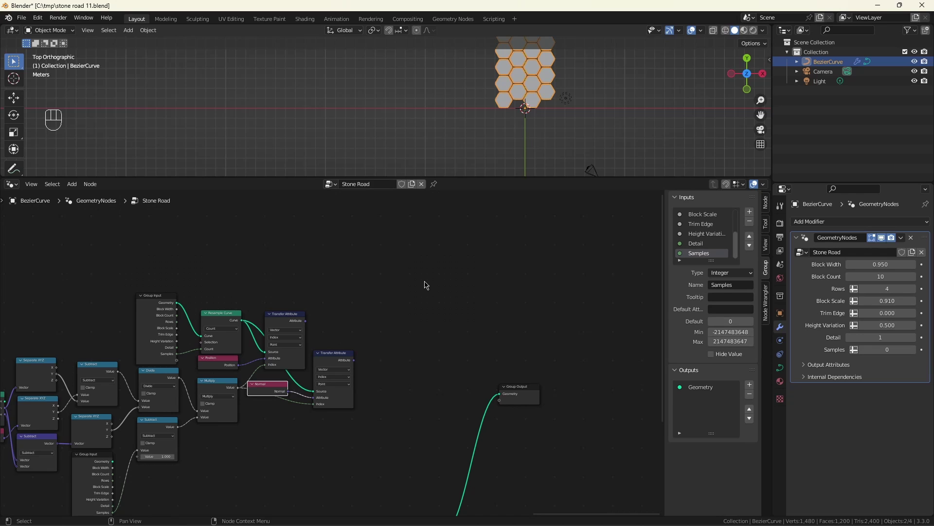
- Add a vector Multiply node that multiplies the transferred normal by the X component of the mesh position
scroll(334, 331, up, 2)
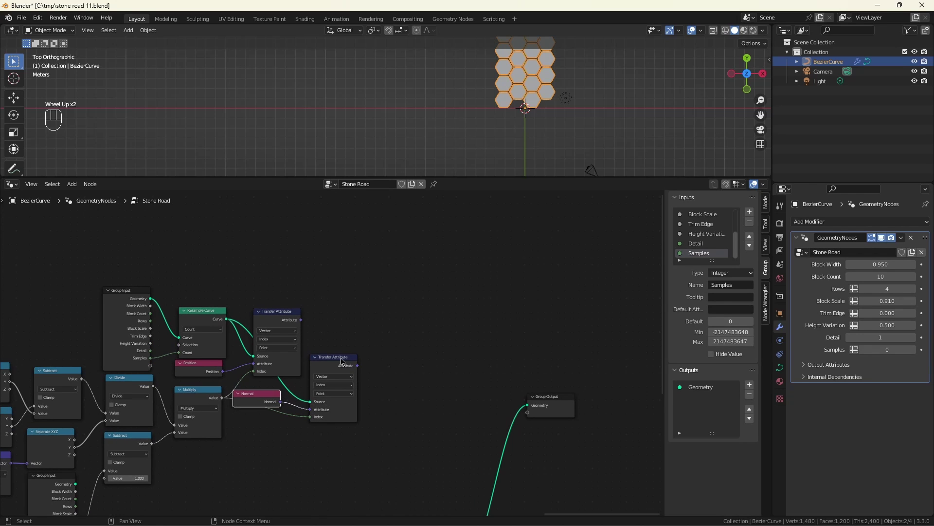
key(ctrl+z)
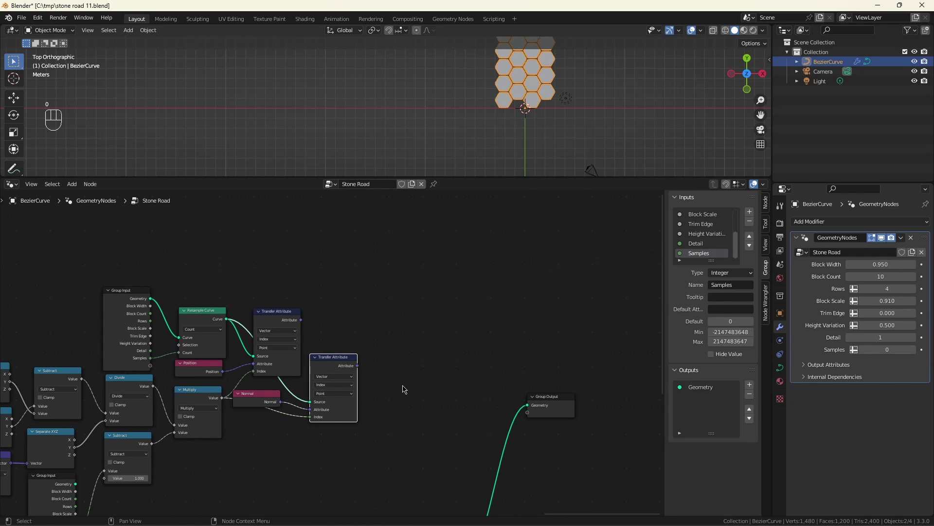
key(ctrl+z)
key(ctrl+z)
key(ctrl+z)
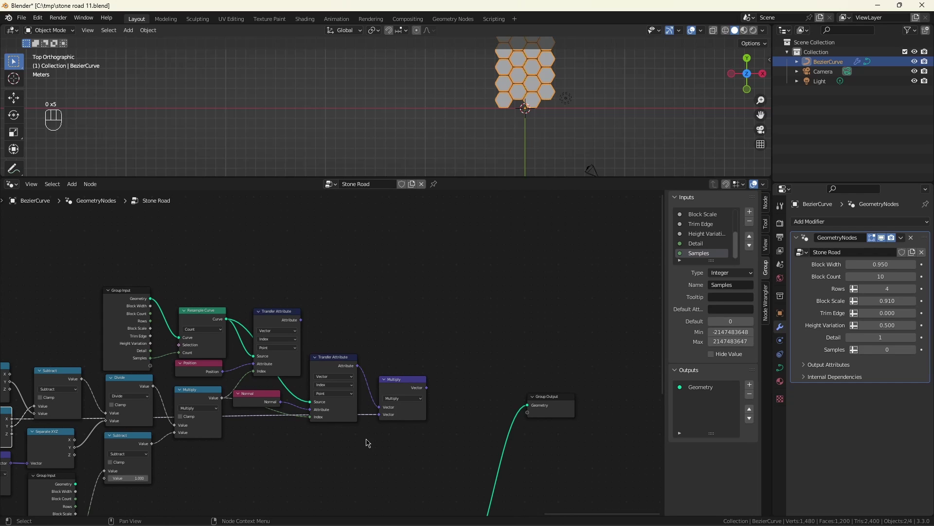
- Add a Combine XYZ node fed by the position's Z and a vector Add node summing it with the multiplied normal
middle_drag(363, 475, 463, 453)
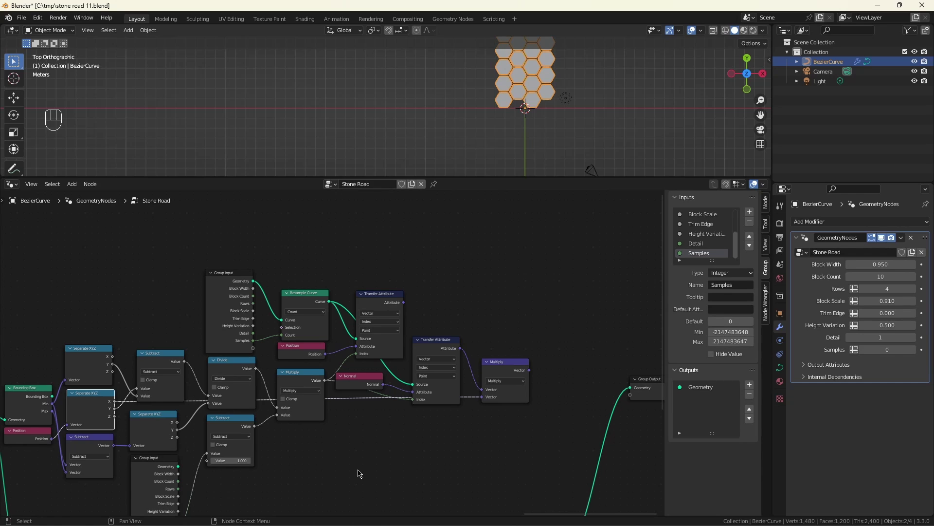
key(ctrl+z)
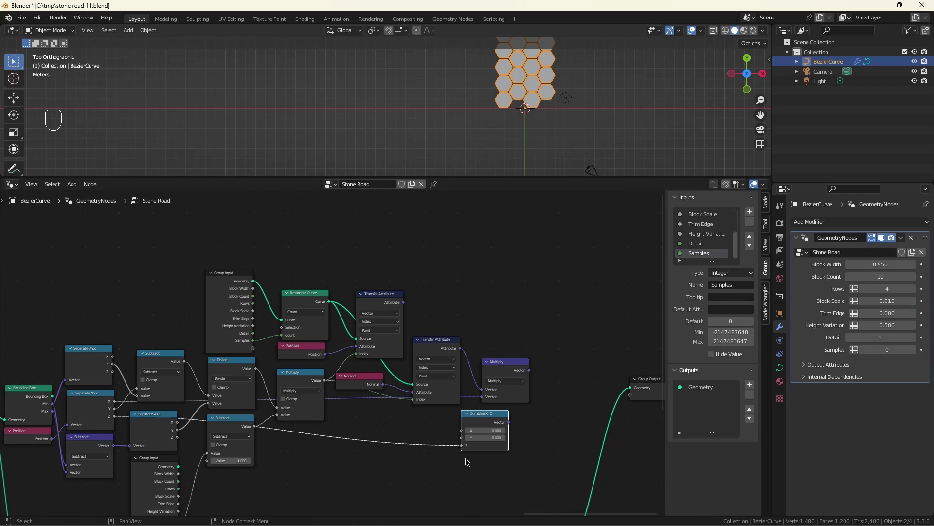
key(0)
key(0)
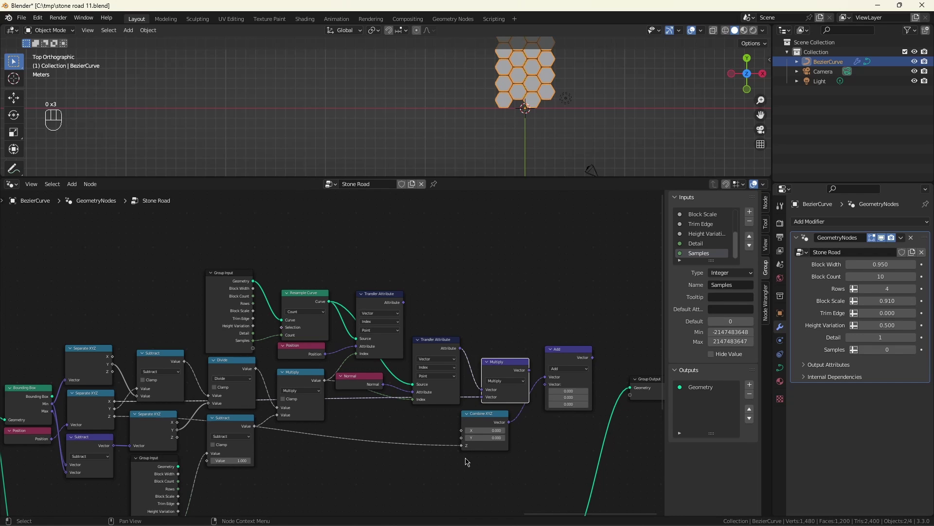
key(0)
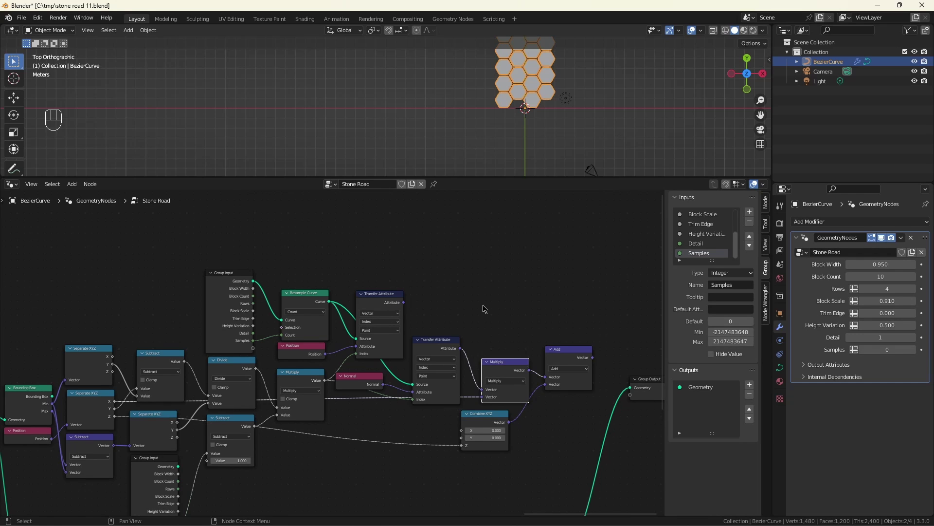
- Add a second vector Add node that sums the transferred curve position with the first Add result
key(0)
key(0)
key(0)
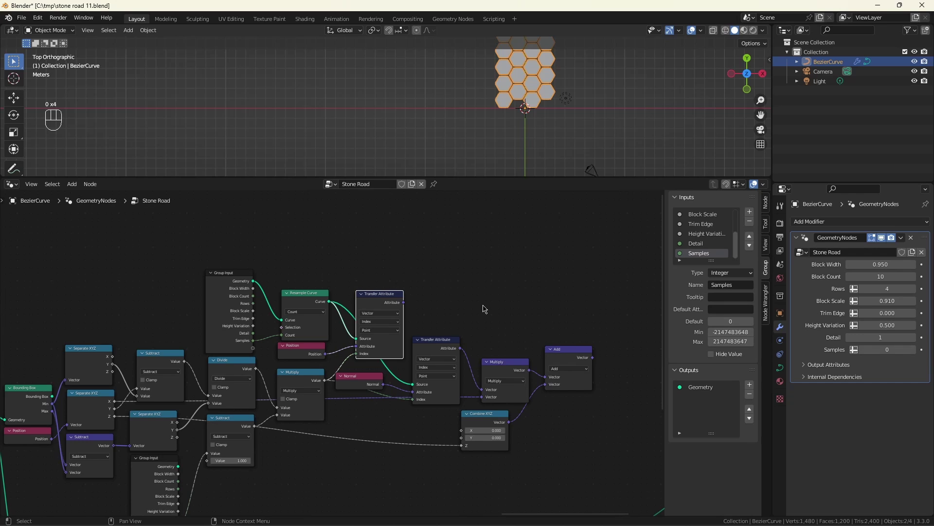
key(0)
key(0)
key(0)
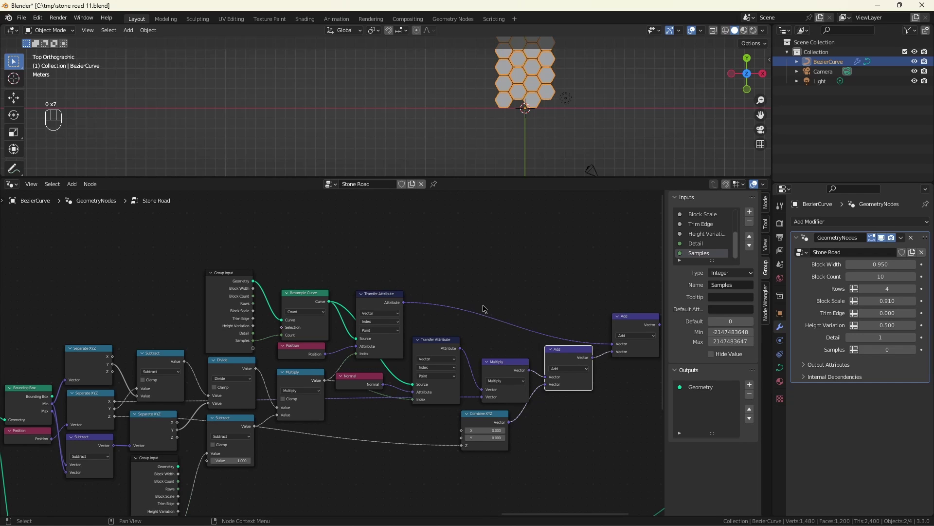
- Insert a Set Position node before the Group Output and feed its Position from the last Add node
scroll(487, 306, down, 1)
middle_drag(464, 306, 357, 292)
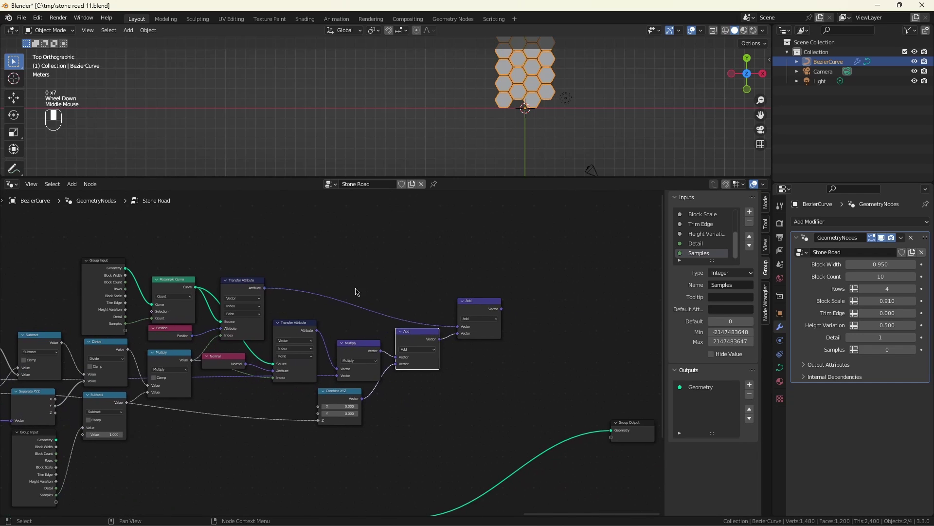
key(0)
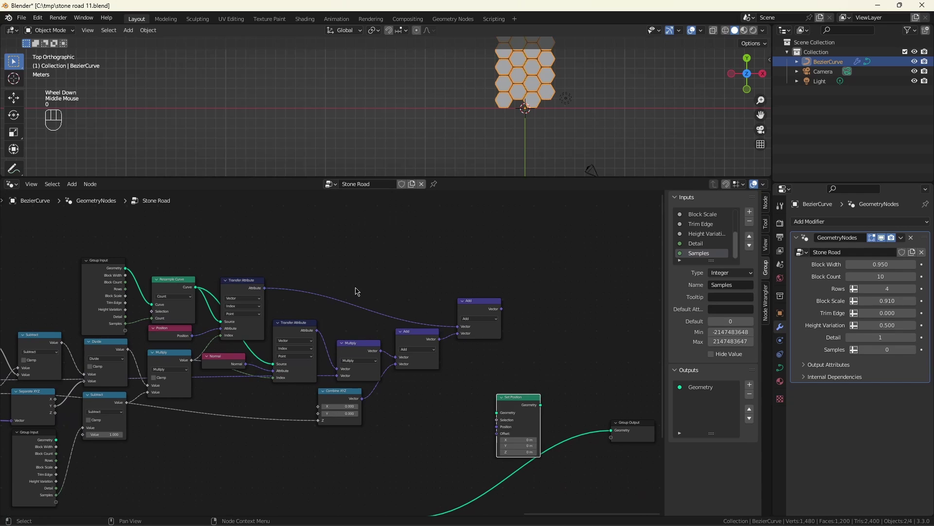
key(0)
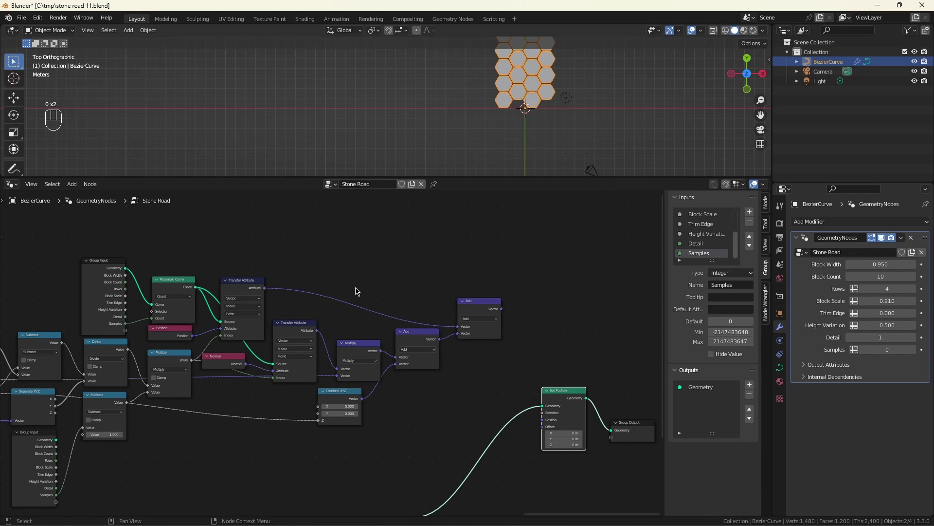
key(0)
key(0)
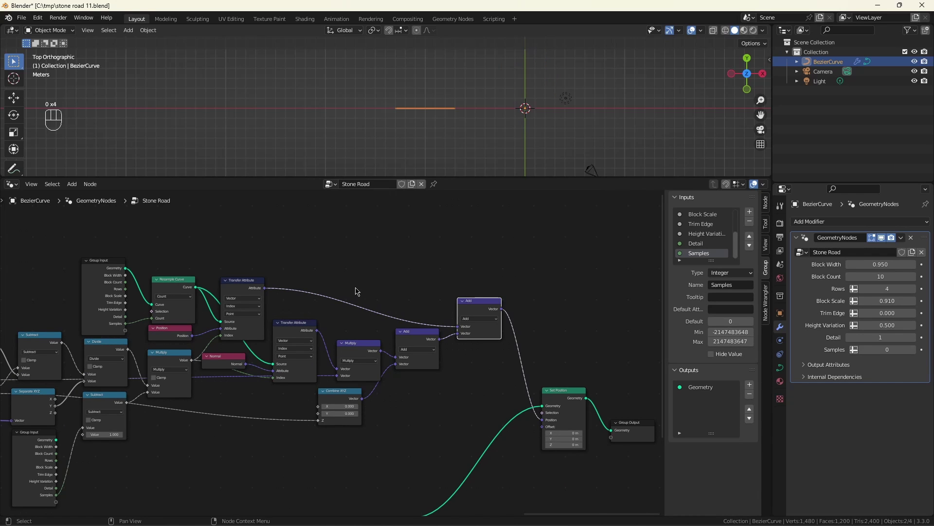
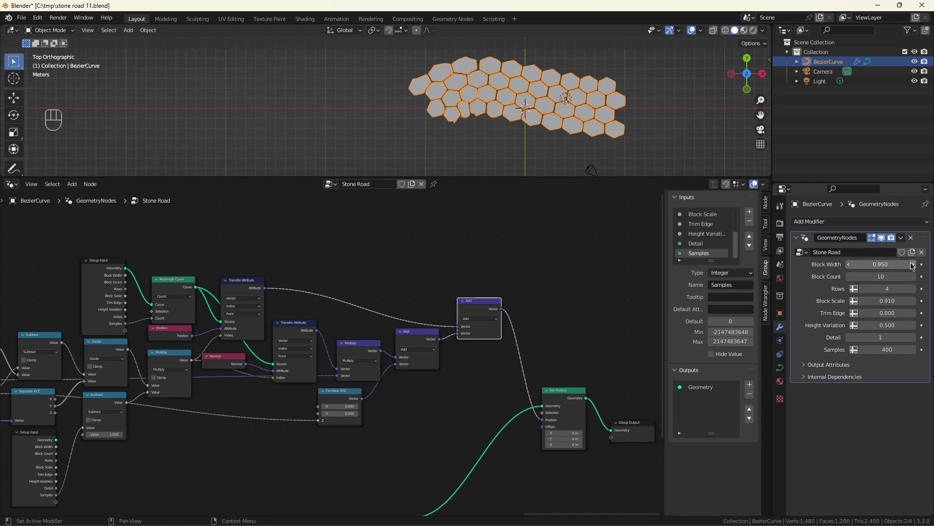
- Set the modifier's Block Width to 0.3 and Block Count to 30
click(886, 266)
key(BackSpace)
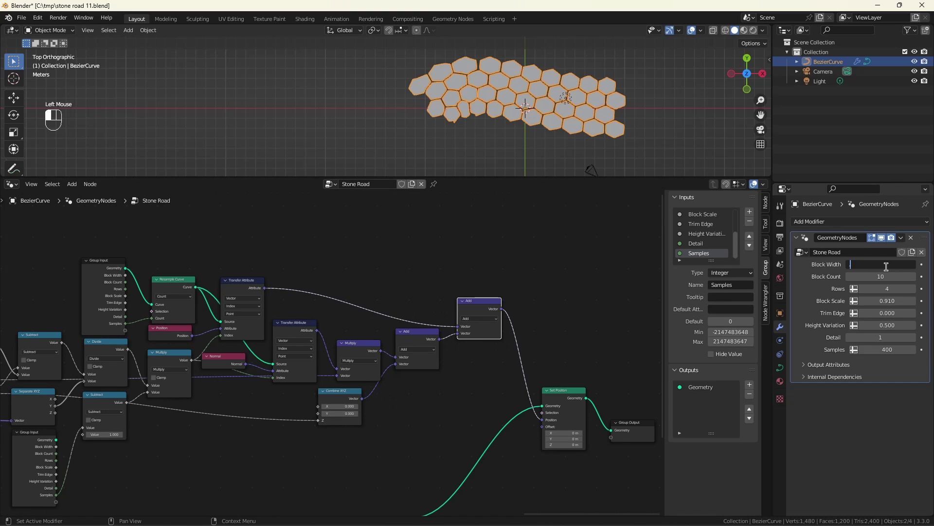
text(0.3)
key(Return)
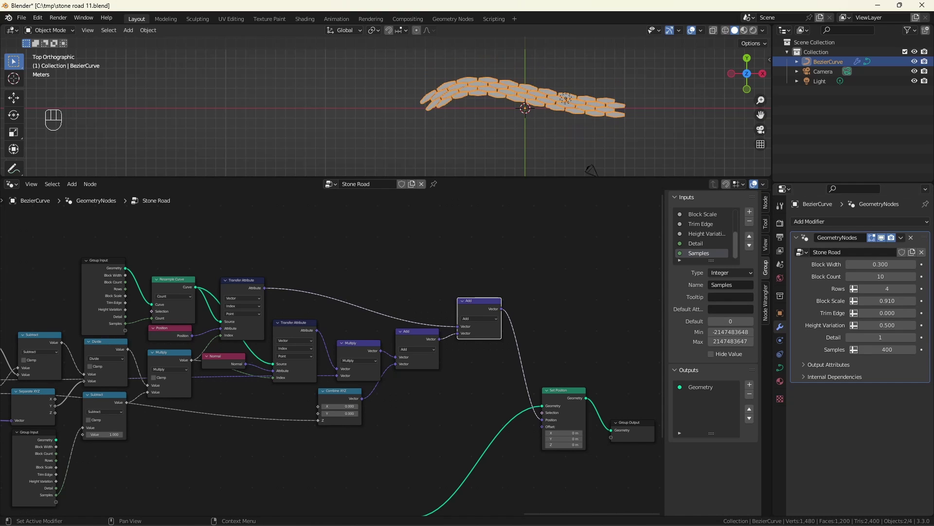
click(896, 276)
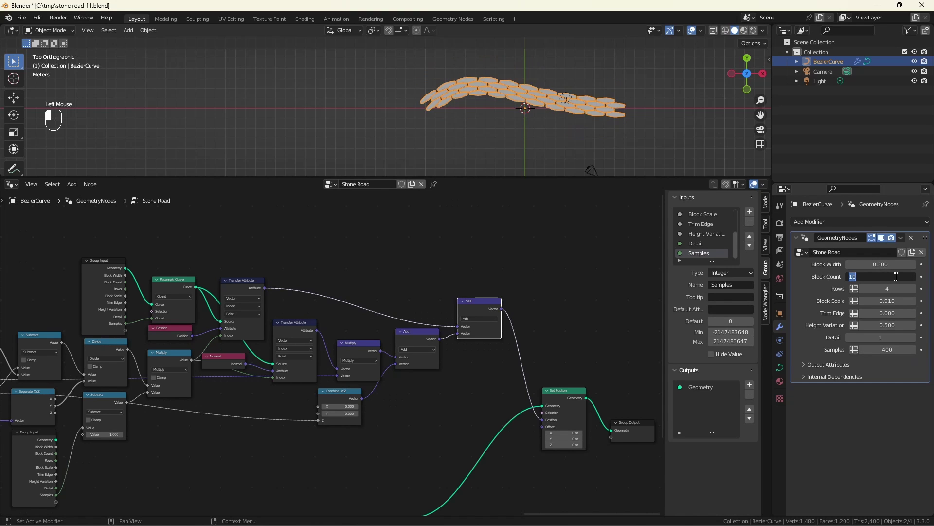
text(30)
key(Return)
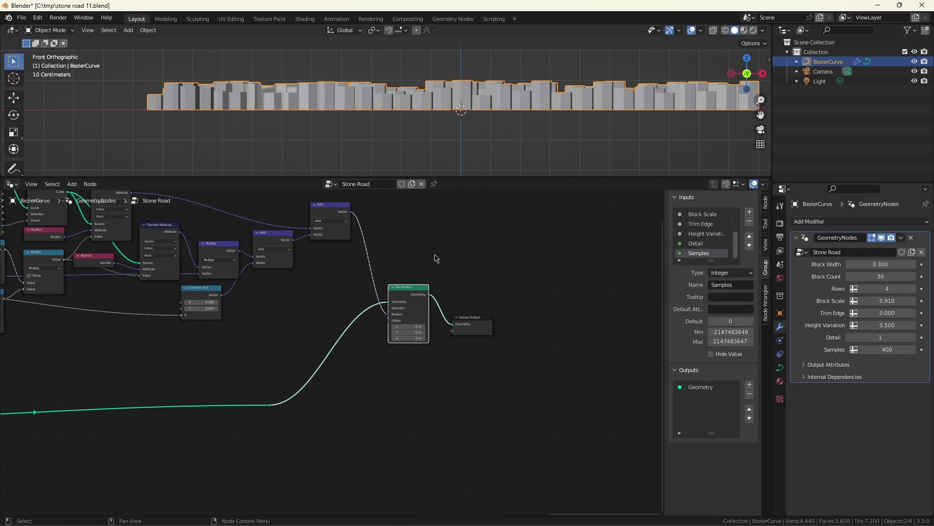
- Insert a second Set Position node before the Group Output and add a Smooth F1 Voronoi Texture with Scale 1.150
key(ctrl+shift+z)
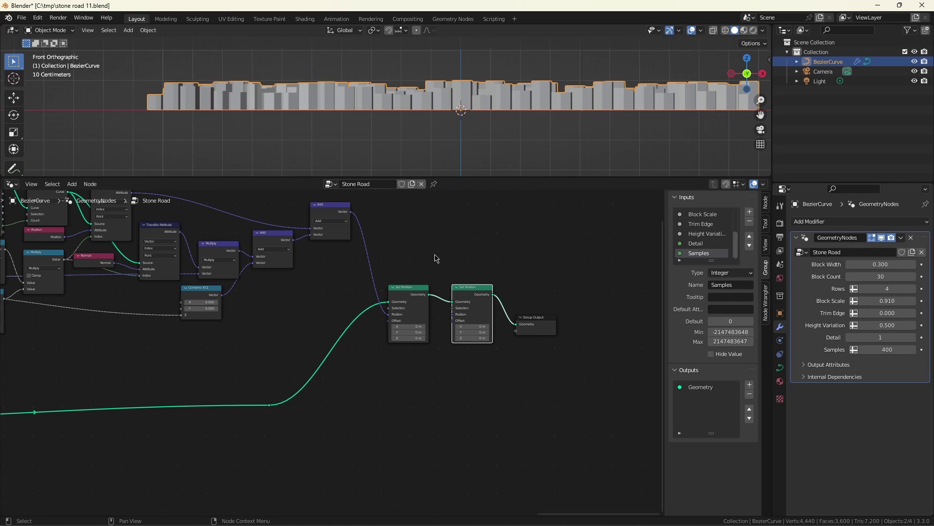
key(ctrl+shift+z)
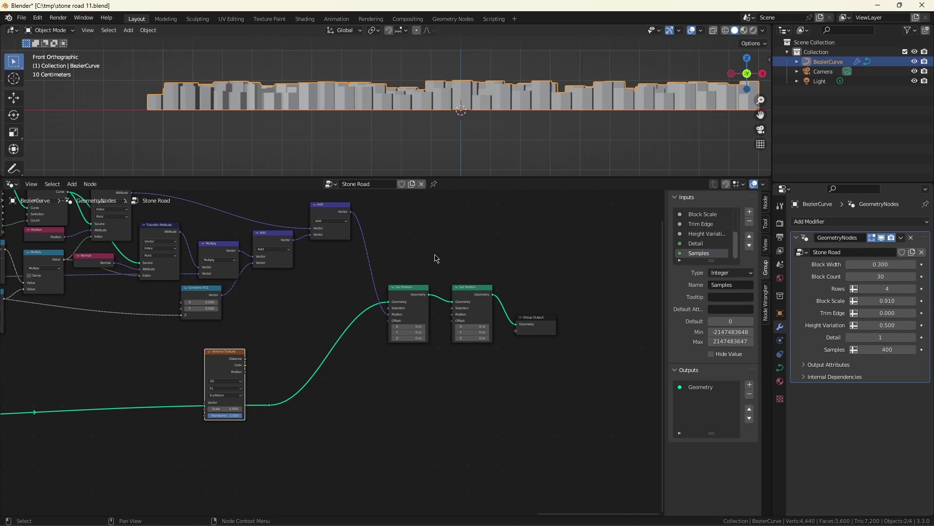
scroll(284, 360, up, 2)
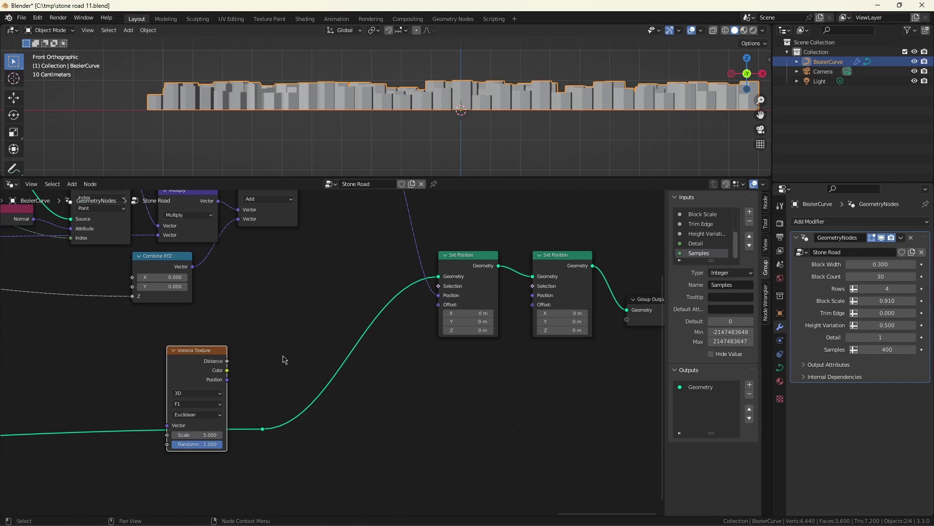
key(ctrl+shift+z)
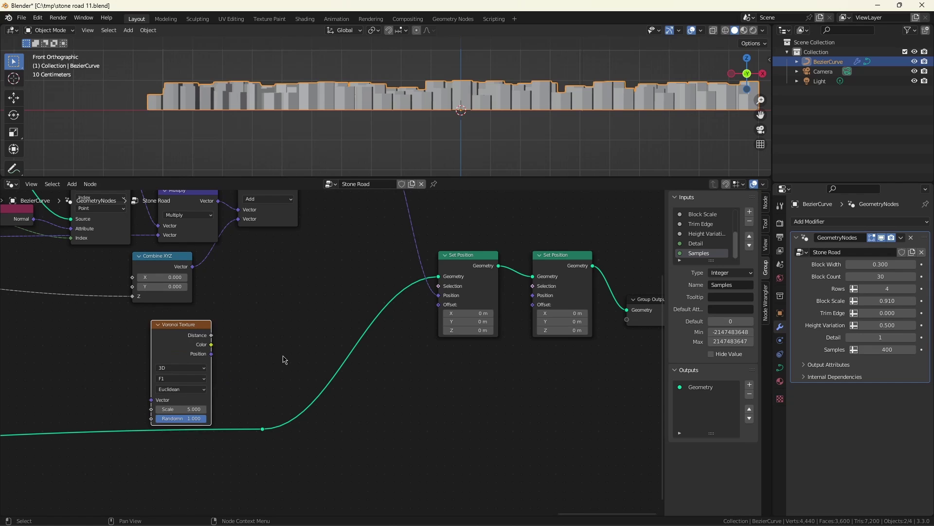
key(ctrl+shift+z)
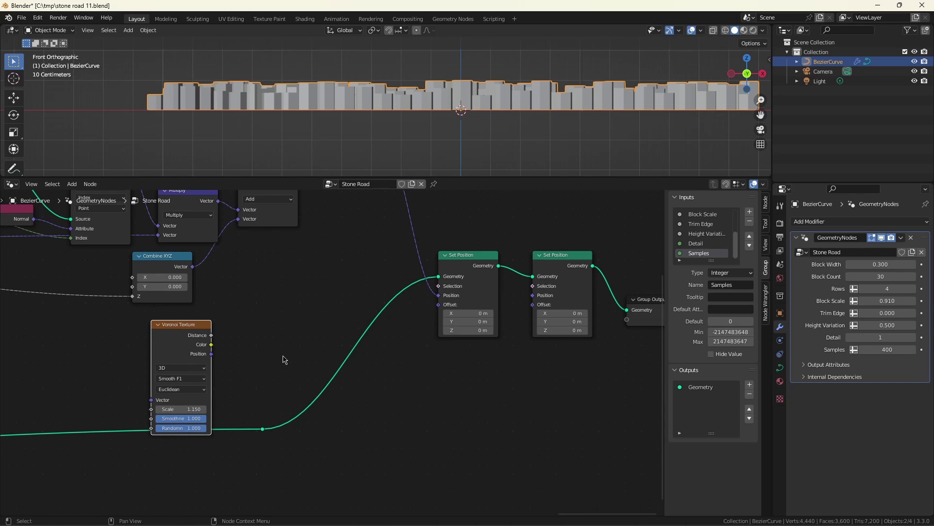
- Subtract 0.5, 0.5, 0 from the Voronoi Color with a vector Subtract node and feed the result into a vector Scale node
key(ctrl+shift+z)
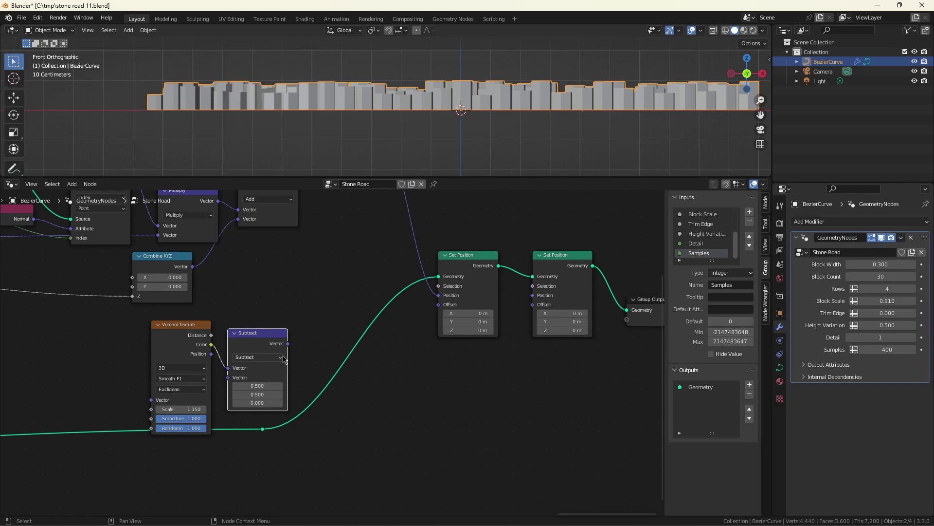
key(ctrl+shift+z)
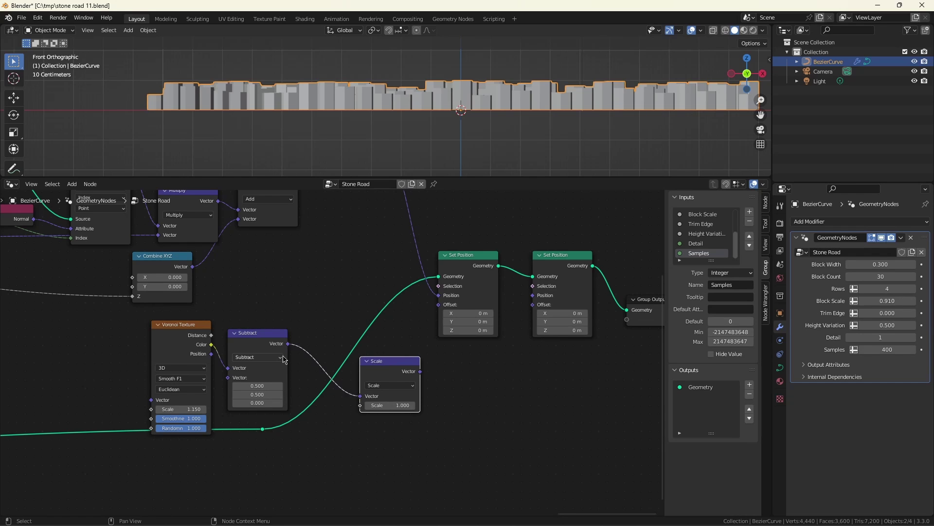
key(alt+a)
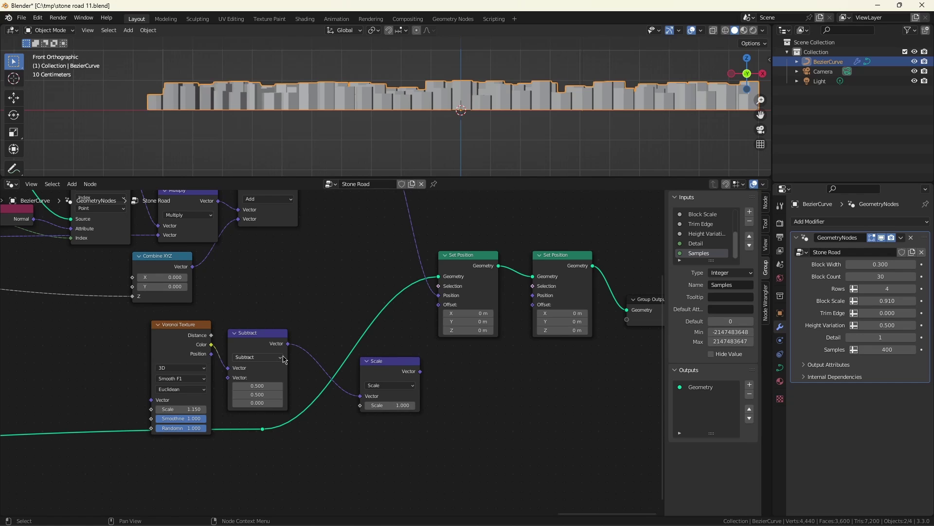
- Expose the Scale factor as a group input named Roughness and feed the scaled vector into the second Set Position's Offset
key(ctrl+shift+z)
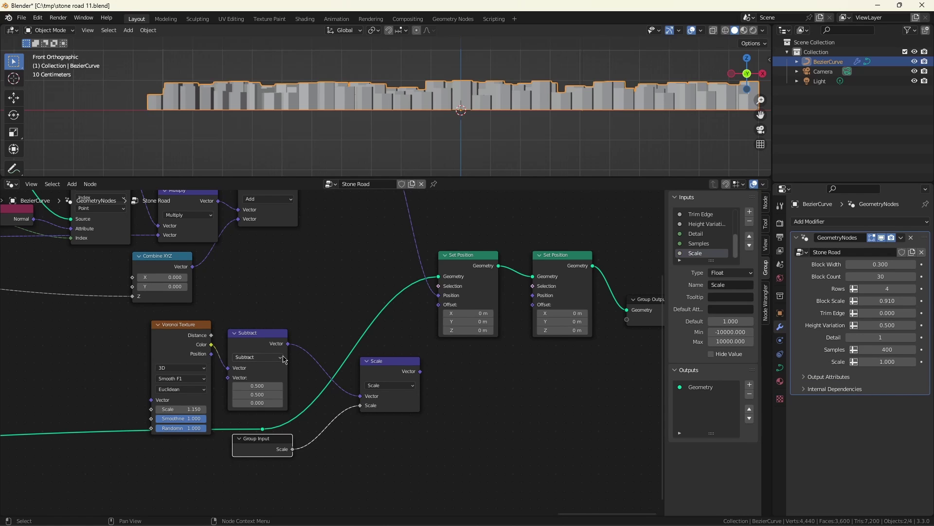
key(ctrl+shift+z)
key(ctrl+shift+z)
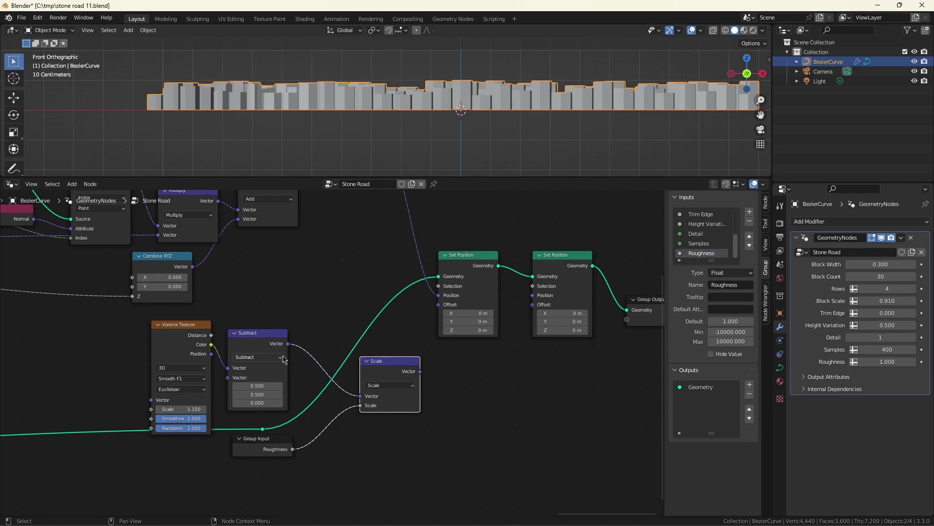
key(ctrl+shift+z)
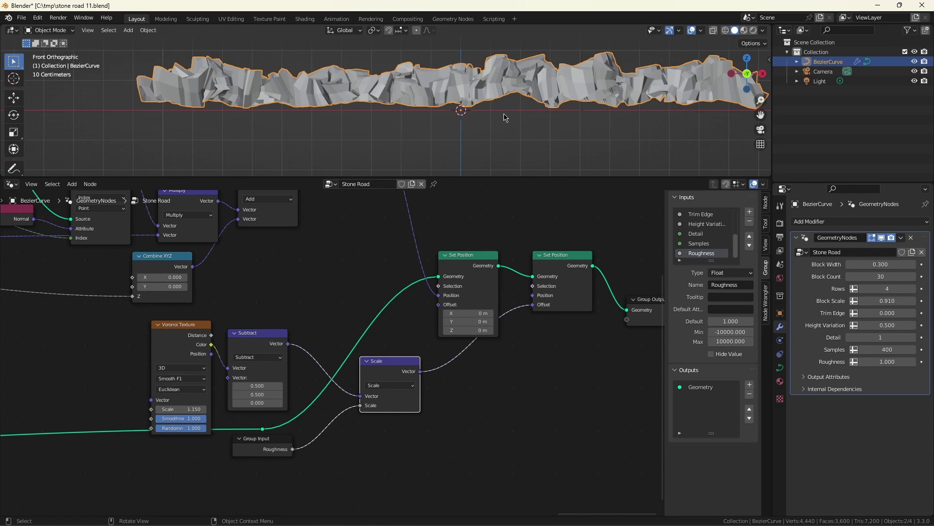
- Set the modifier's Roughness to 0.27
scroll(515, 221, down, 6)
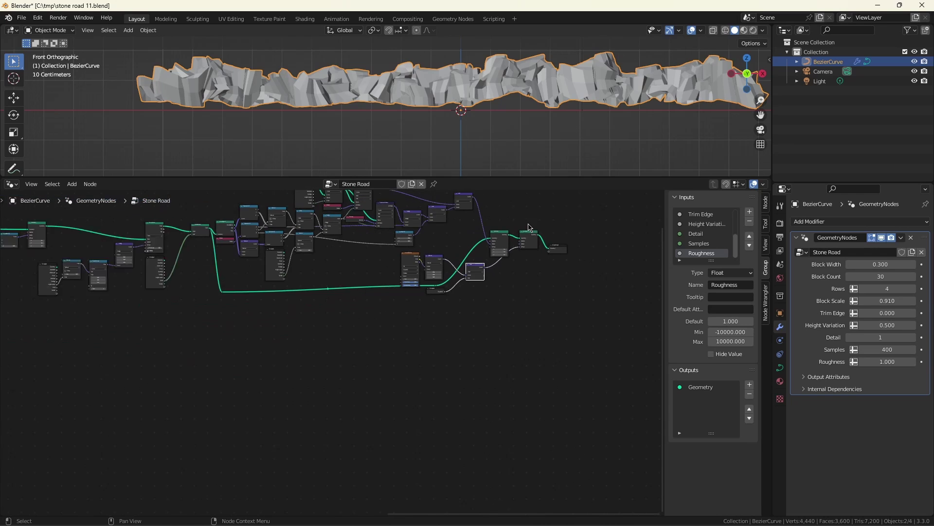
scroll(163, 218, up, 8)
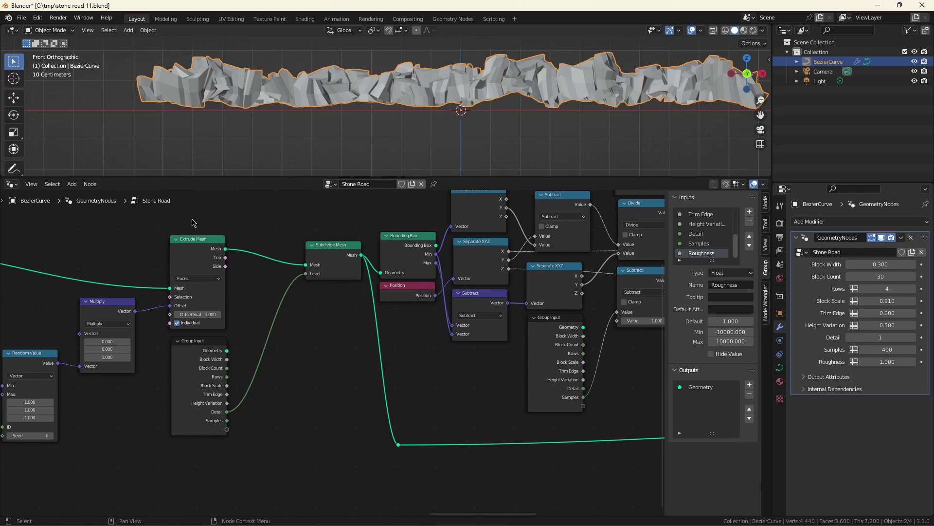
key(ctrl+z)
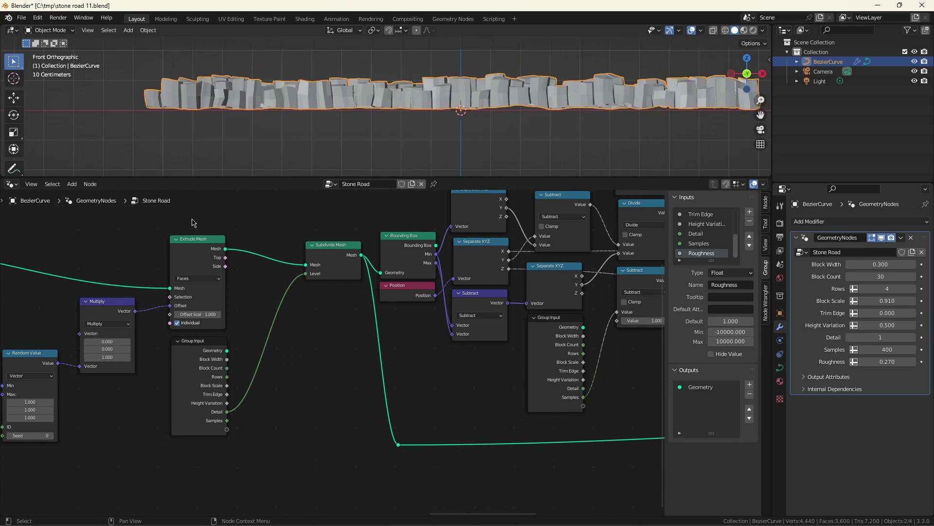
- Move the Extrude Mesh, Subdivide Mesh and their feeding nodes away from the Bounding Box node to make room
key(ctrl+z)
key(ctrl+z)
key(ctrl+z)
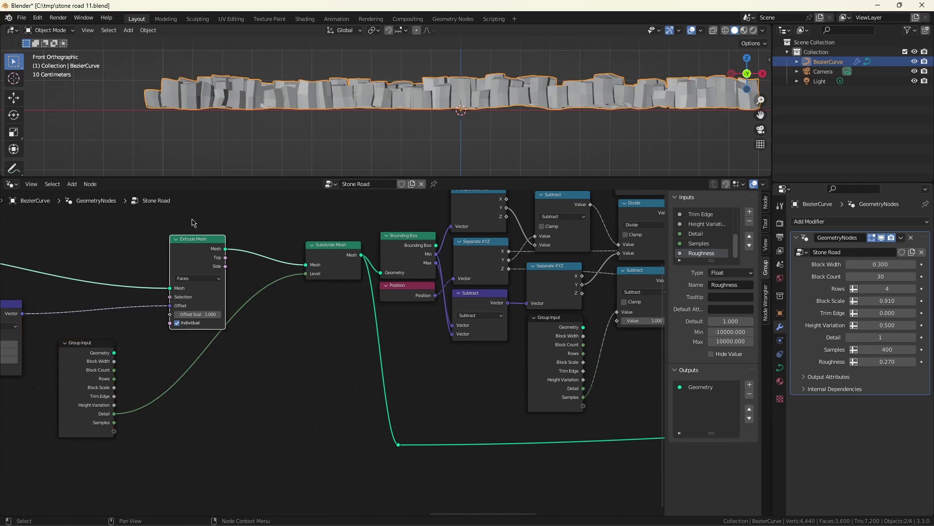
key(ctrl+z)
key(ctrl+z)
key(ctrl+z)
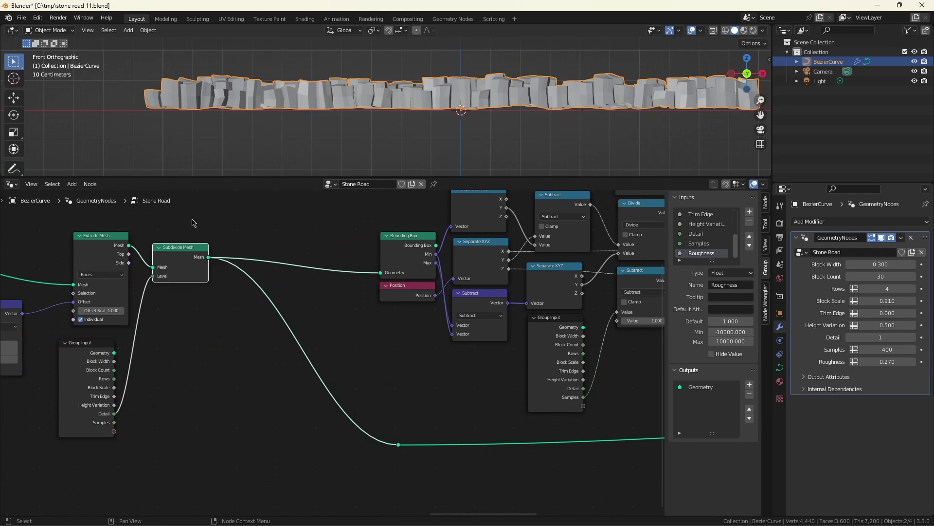
- Add a reroute on the Subdivide Mesh output and insert a Store Named Attribute node in front of it
key(ctrl+z)
key(ctrl+z)
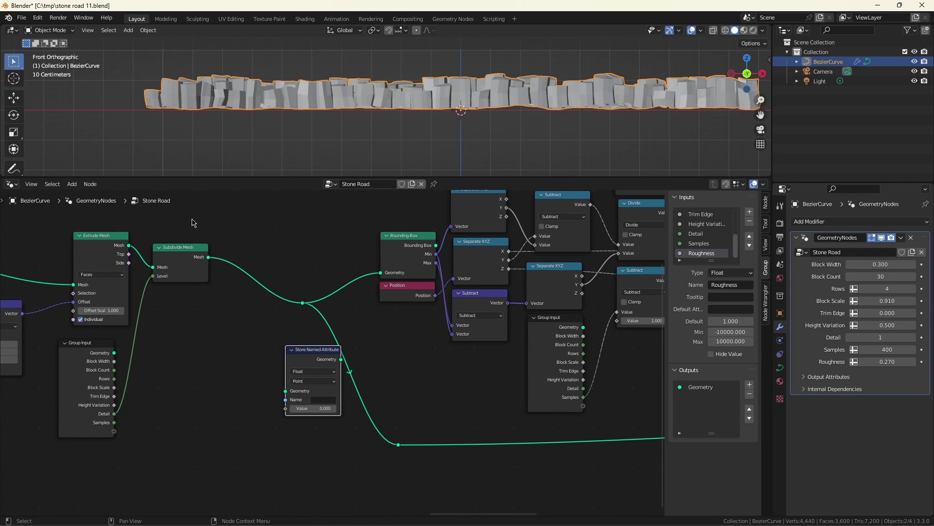
key(ctrl+z)
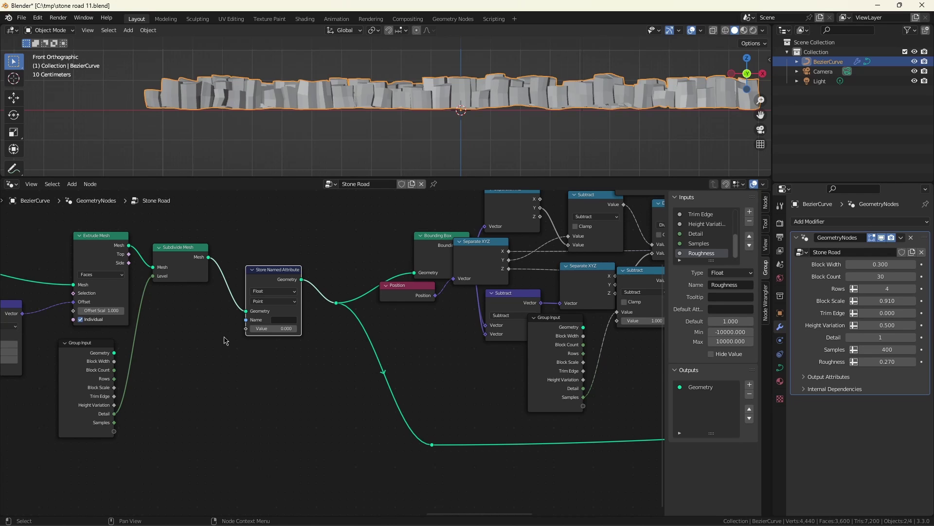
- Name the stored attribute Bottom, make it Boolean, and feed its Value from an integer Equal comparison node
text(Bottom)
key(Return)
click(273, 290)
click(224, 339)
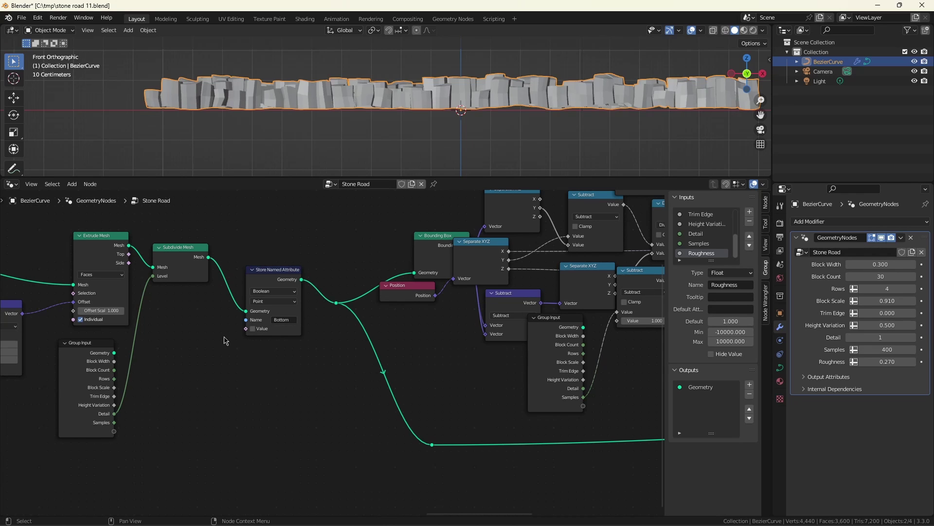
key(ctrl+shift+z)
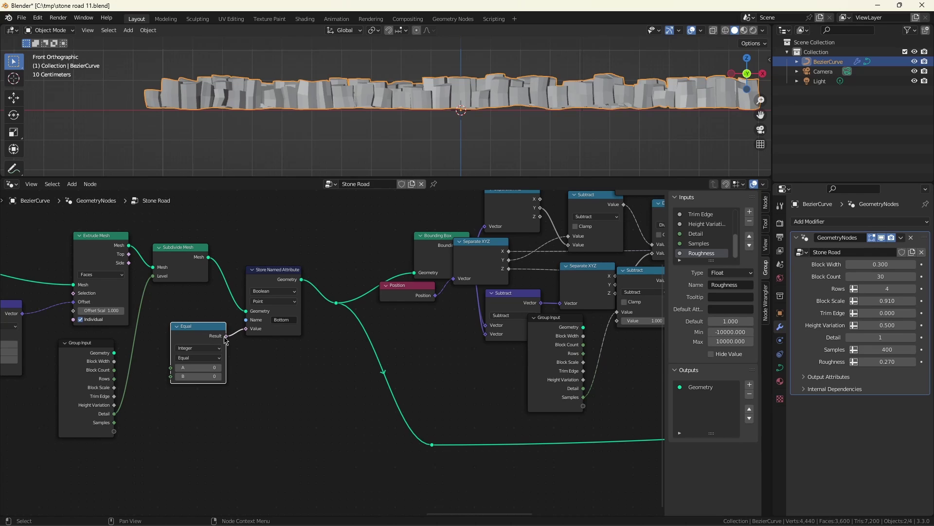
- Switch the Equal node to Float and feed its A input from the Z of a Separate XYZ node driven by Position
key(ctrl+z)
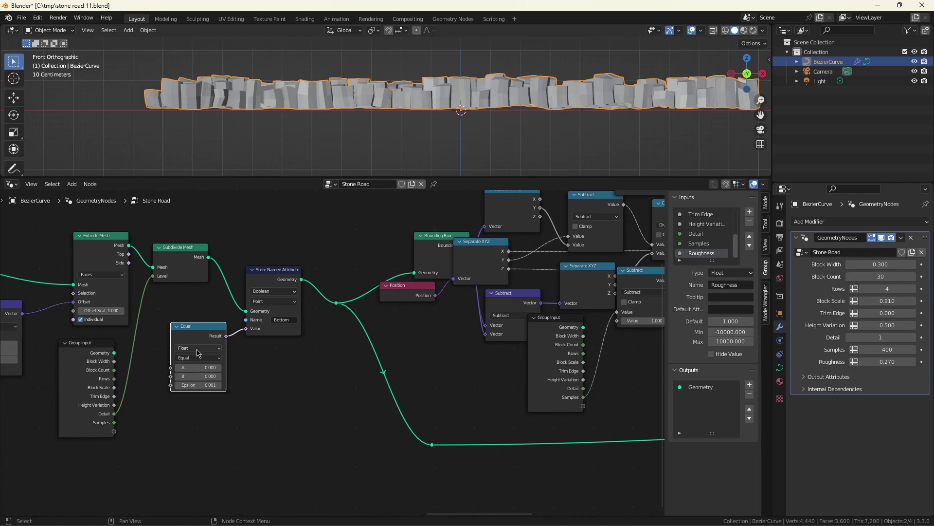
key(alt+a)
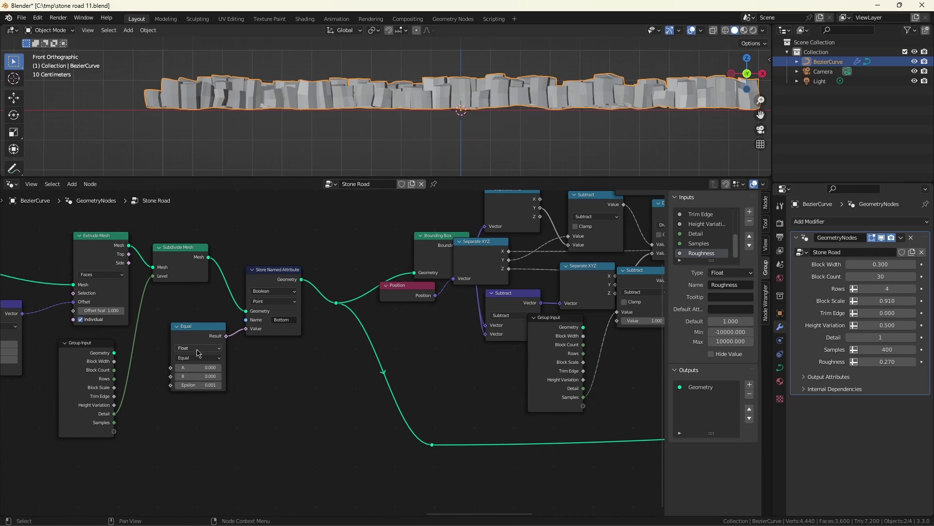
key(ctrl+z)
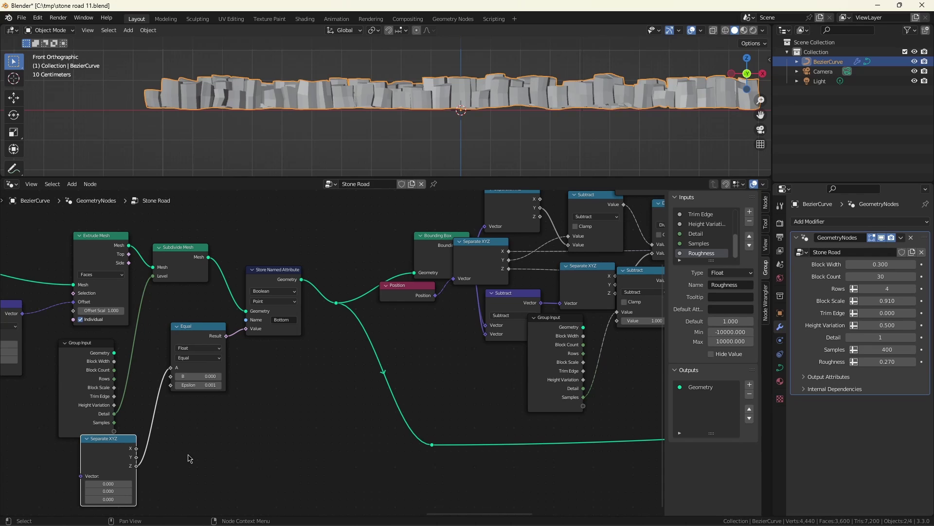
key(ctrl+z)
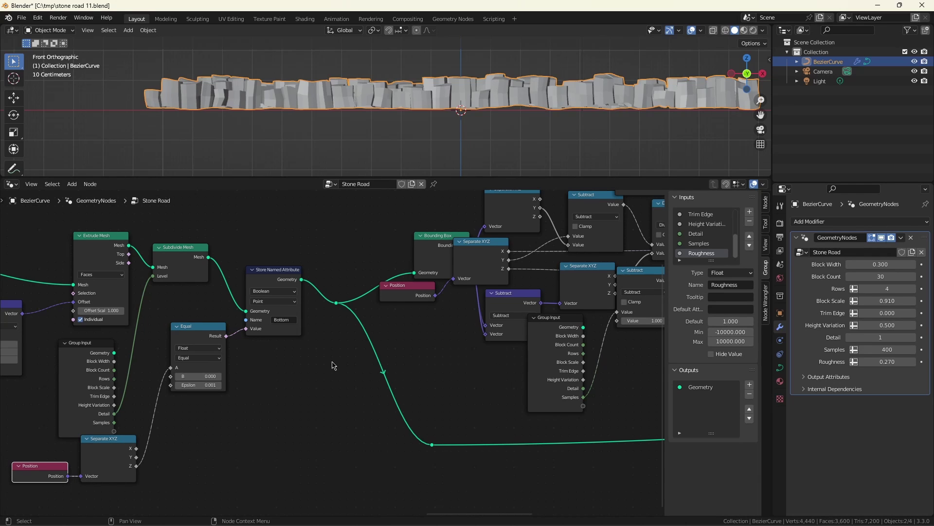
- Drive the last Set Position node's Selection with a Not node fed by a Boolean Named Attribute named Bottom, and save as stone road 12.blend
scroll(316, 355, down, 8)
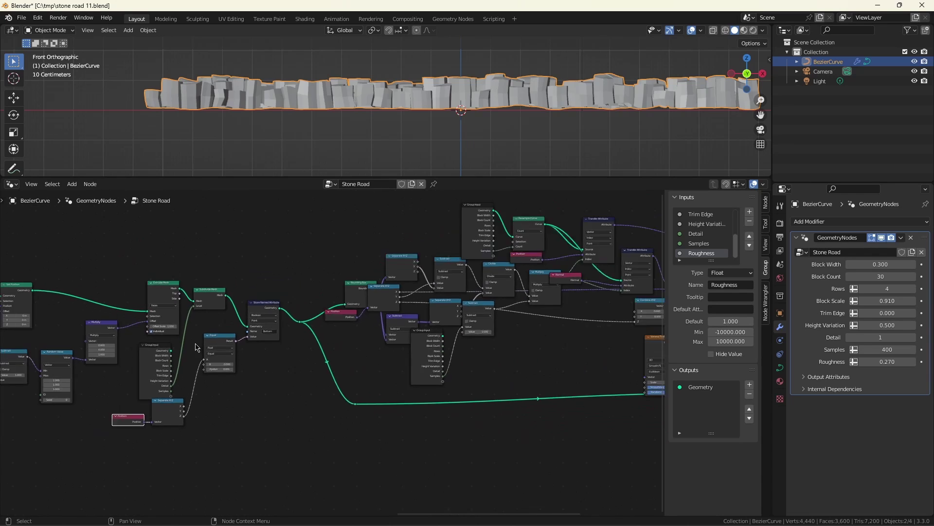
scroll(516, 345, up, 6)
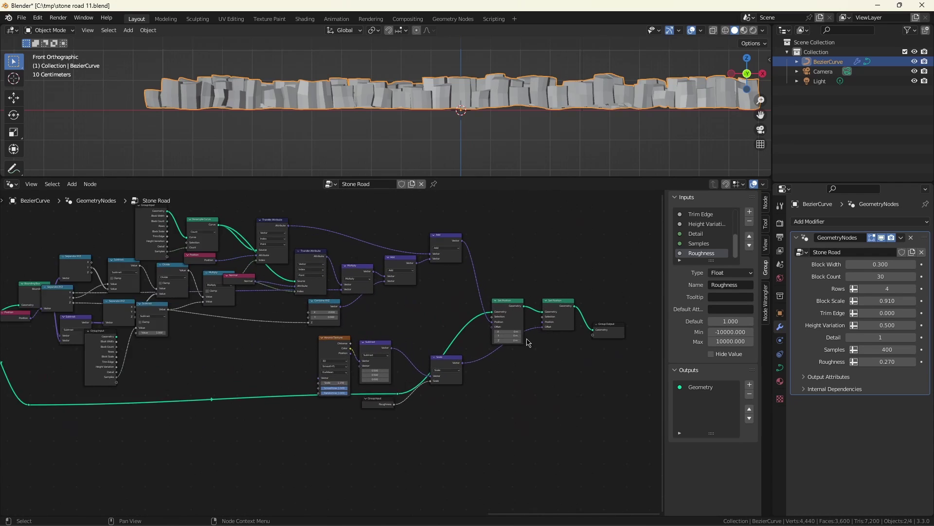
scroll(532, 345, up, 2)
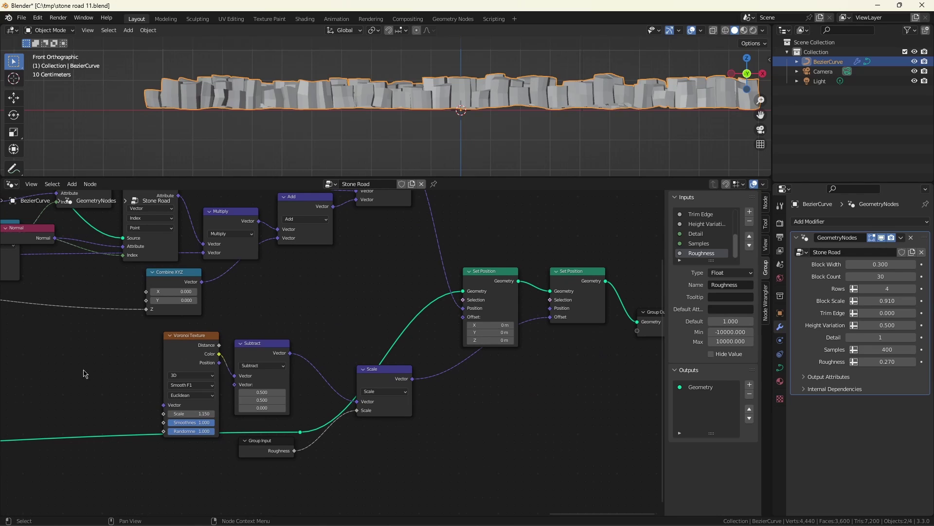
click(551, 302)
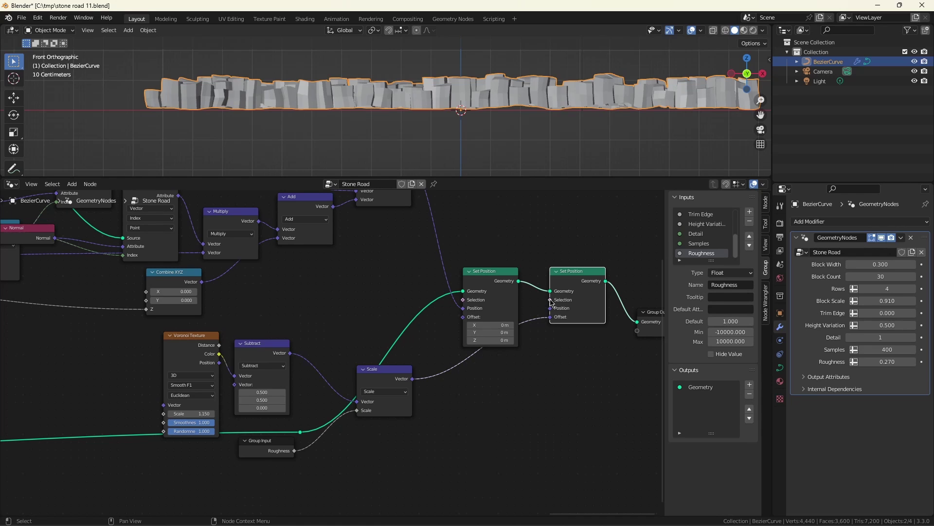
key(ctrl+z)
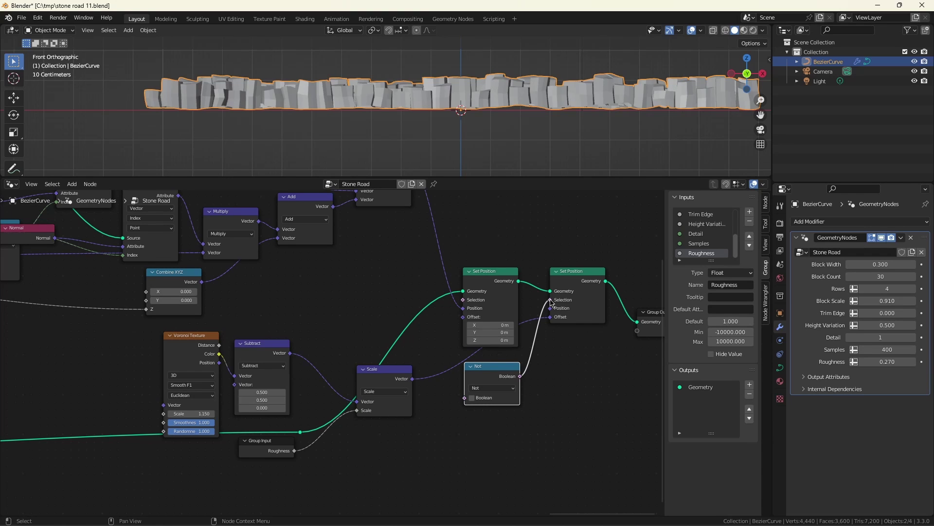
key(alt+a)
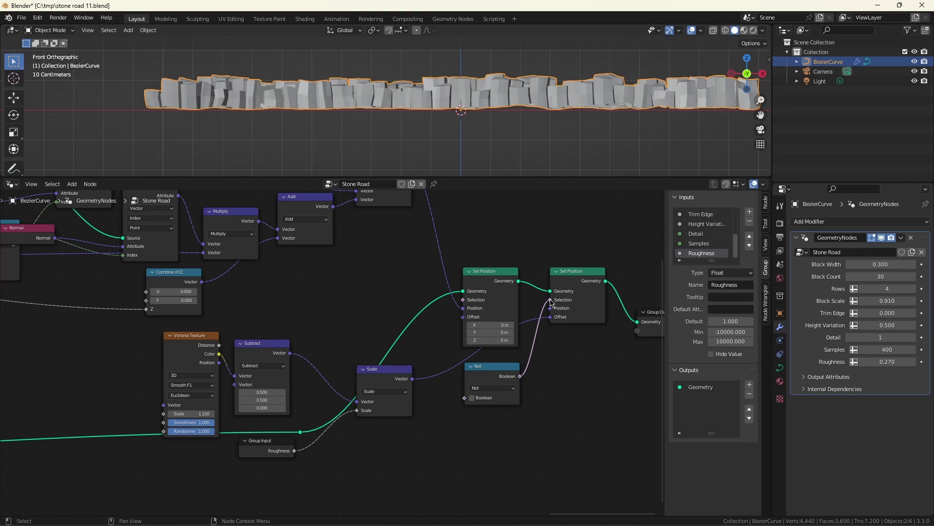
key(ctrl+z)
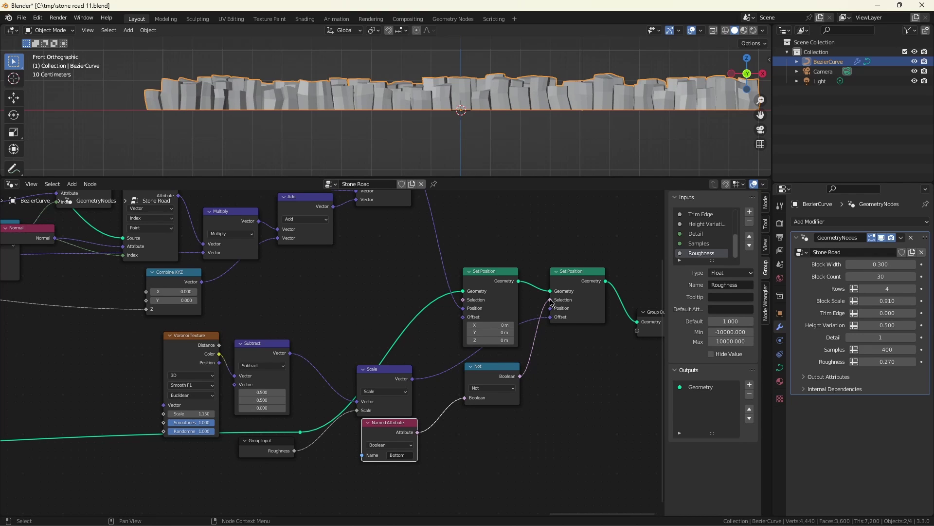
key(ctrl+alt+s)
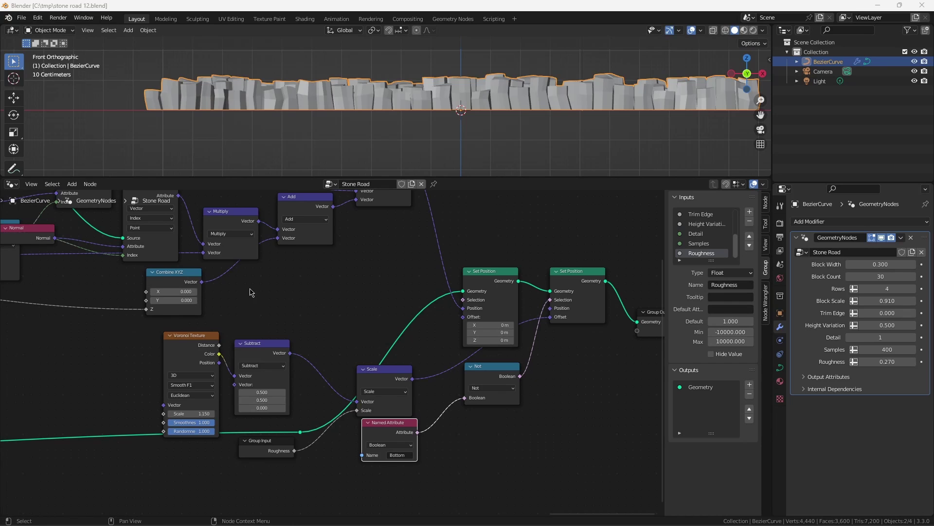
- Expose the Extrude Mesh node's Offset Scale as a new input through its own Group Input node
middle_drag(244, 291, 26, 307)
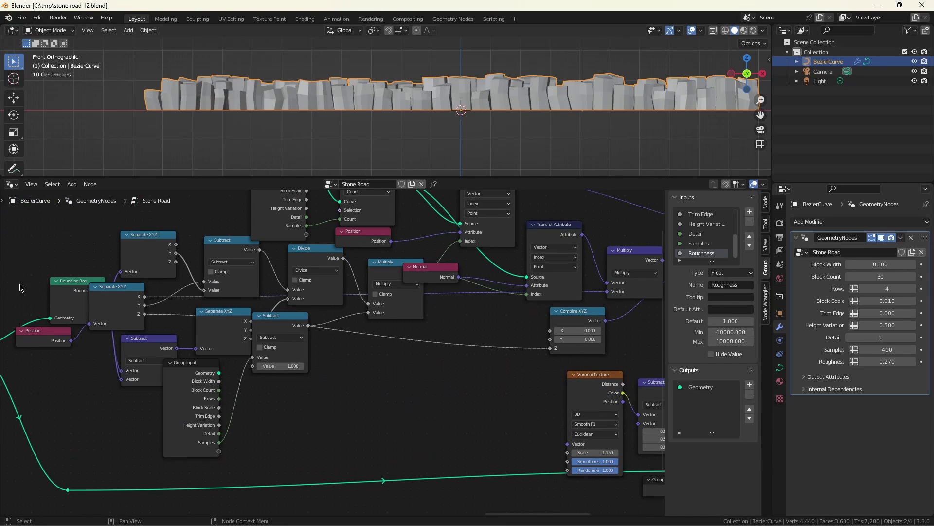
middle_drag(49, 257, 423, 314)
middle_drag(235, 407, 379, 300)
scroll(232, 357, up, 1)
middle_drag(269, 345, 332, 332)
drag(360, 305, 310, 368)
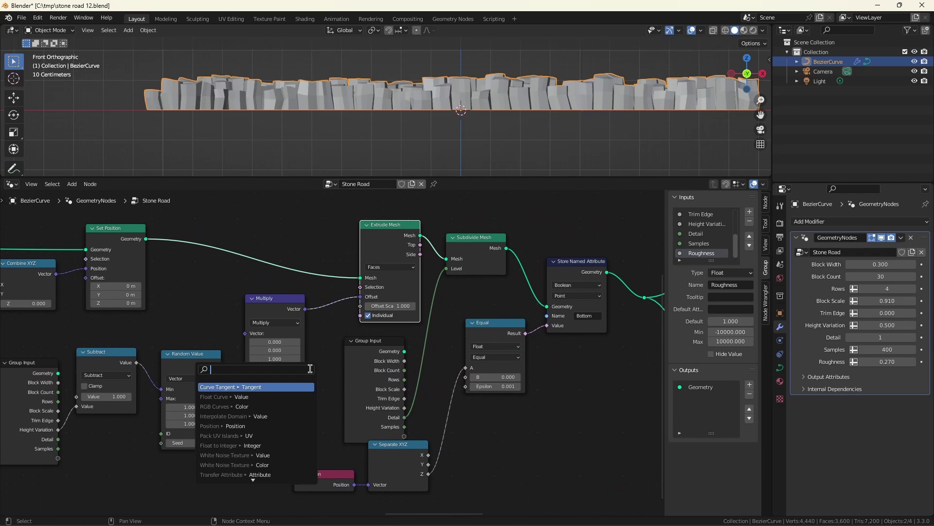
text(group)
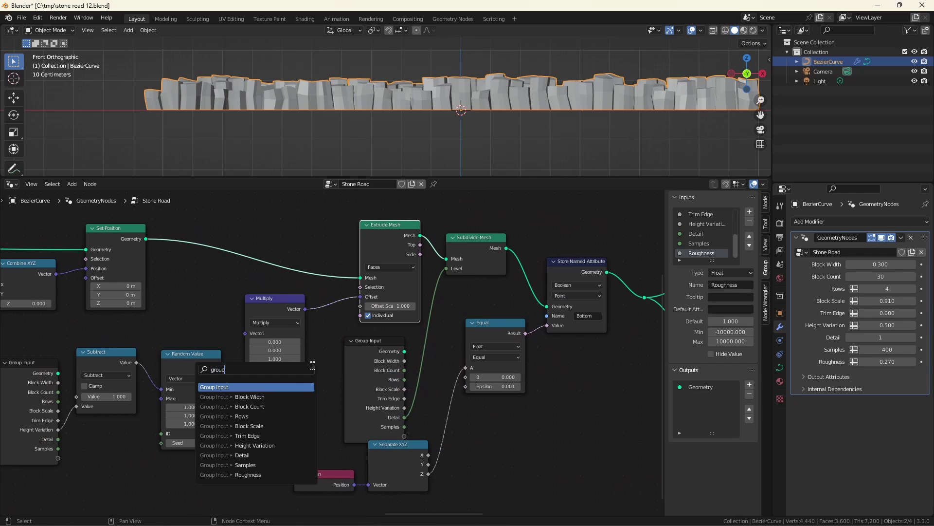
click(292, 387)
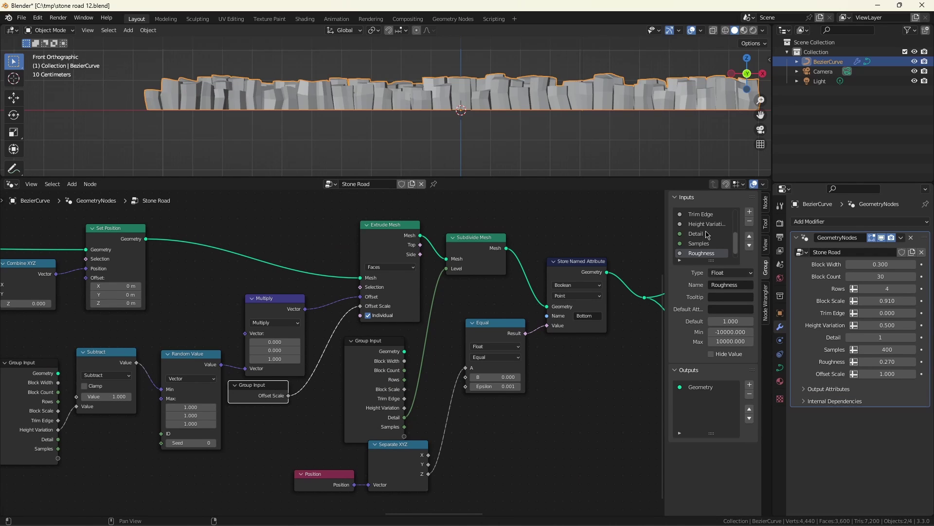
- Rename the Offset Scale group input to Height and set its modifier value to 0.270
scroll(702, 246, down, 1)
double_click(701, 253)
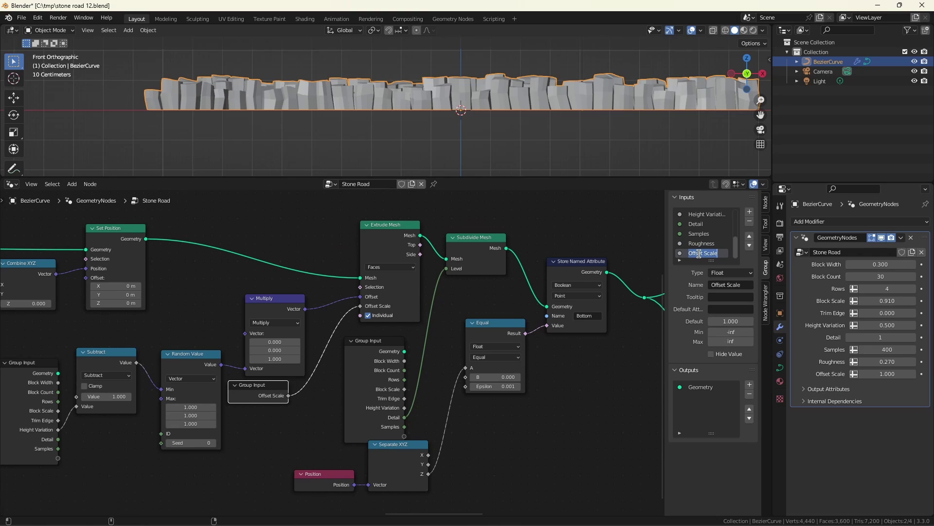
text(Hi)
text(ight)
key(Return)
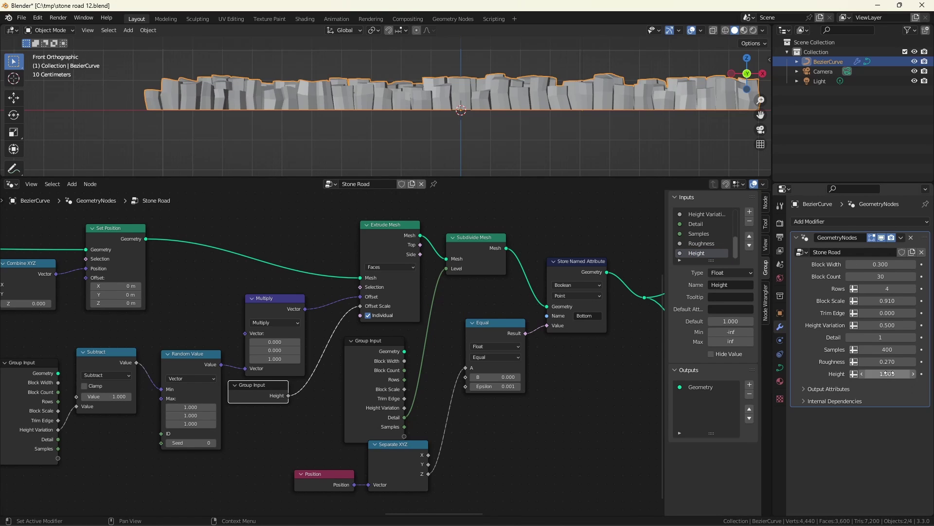
drag(891, 374, 825, 374)
middle_drag(465, 137, 479, 115)
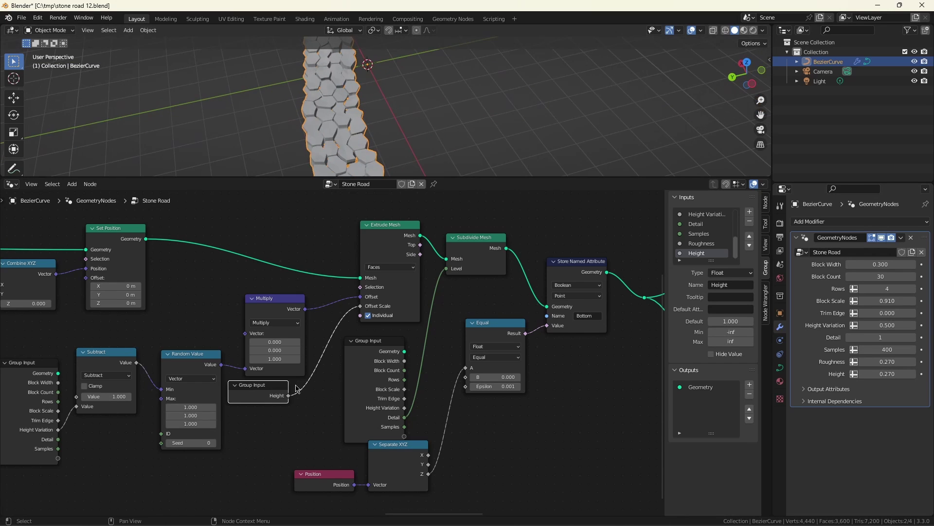
- Move the Group Output node away and insert a Set Shade Smooth node between it and the last Set Position node
scroll(294, 388, down, 14)
scroll(605, 369, up, 10)
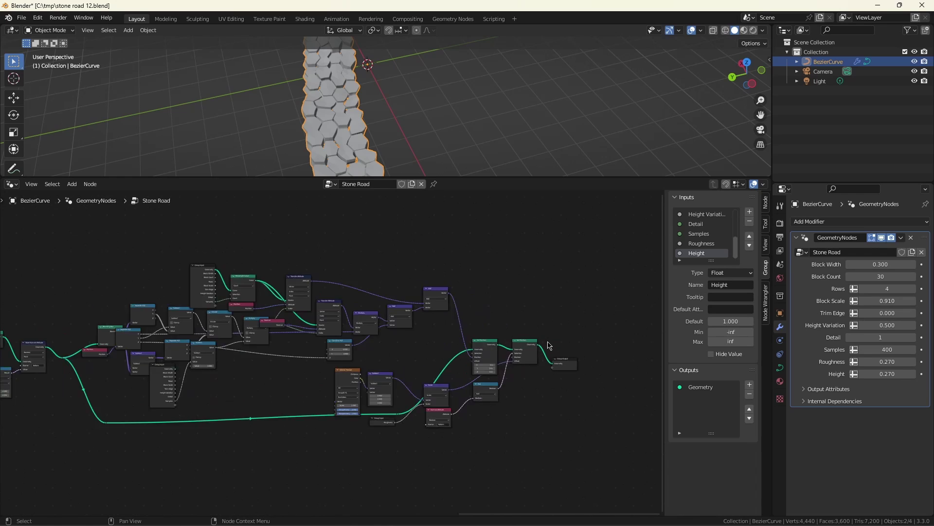
drag(594, 380, 655, 387)
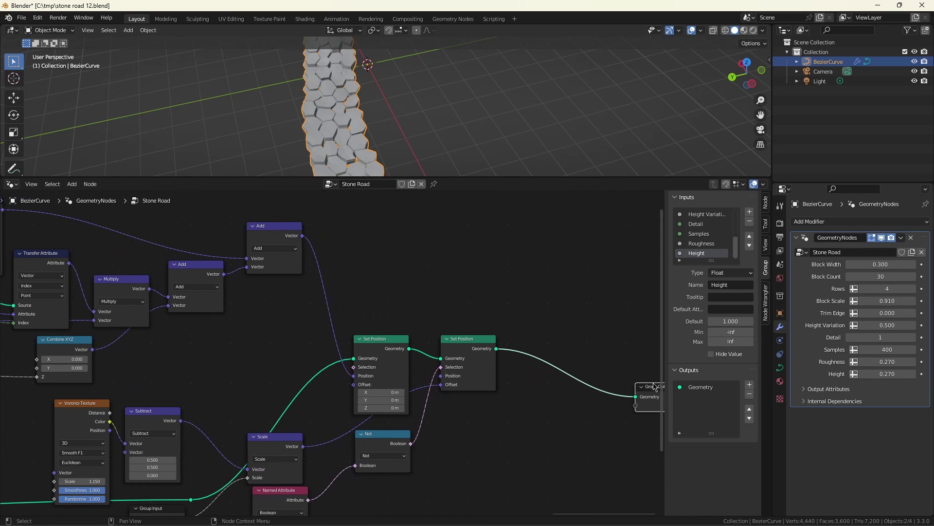
key(shift+a)
click(653, 383)
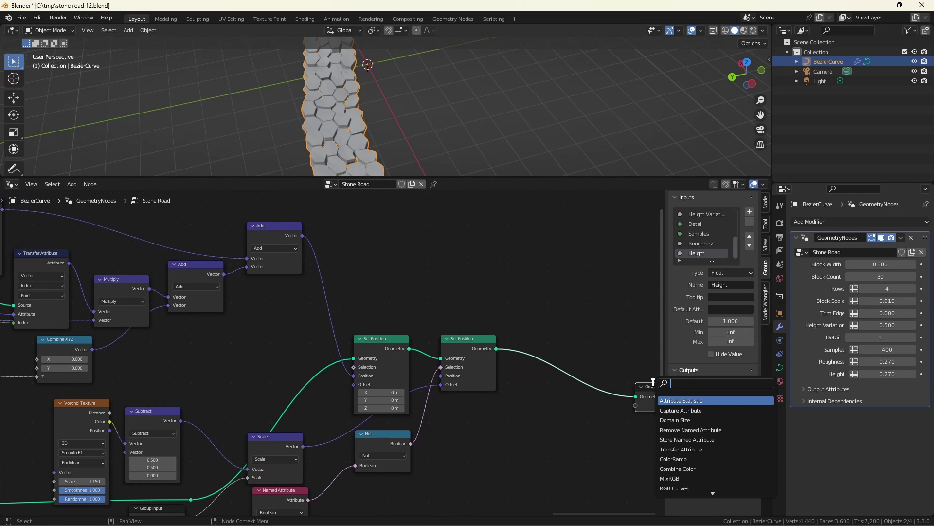
text(smoo)
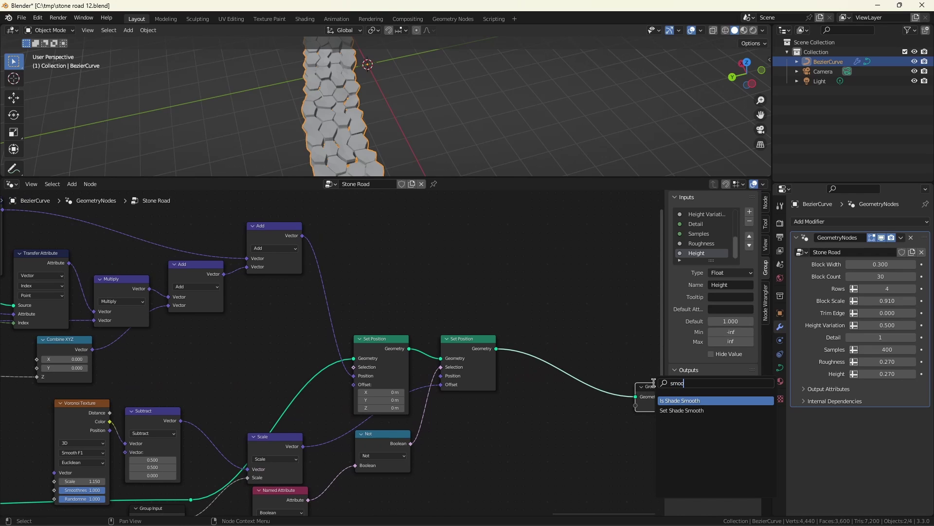
click(686, 411)
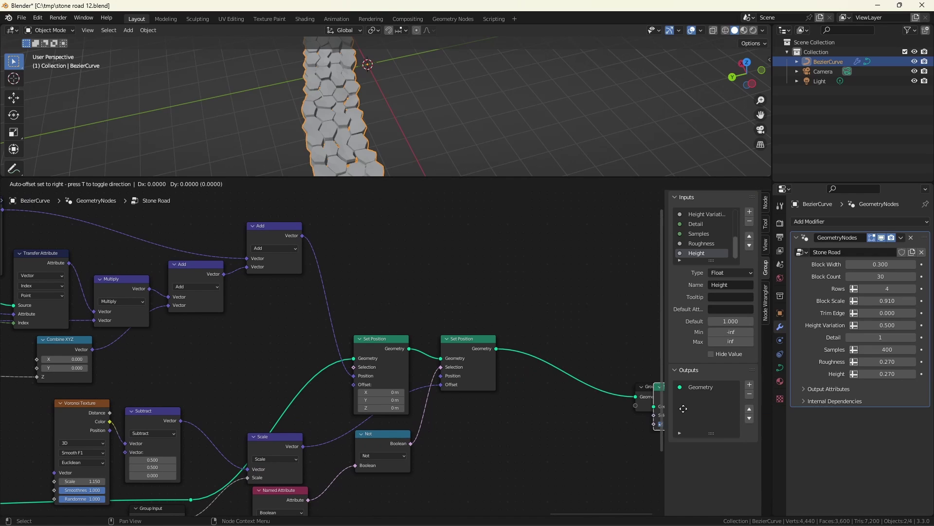
click(572, 367)
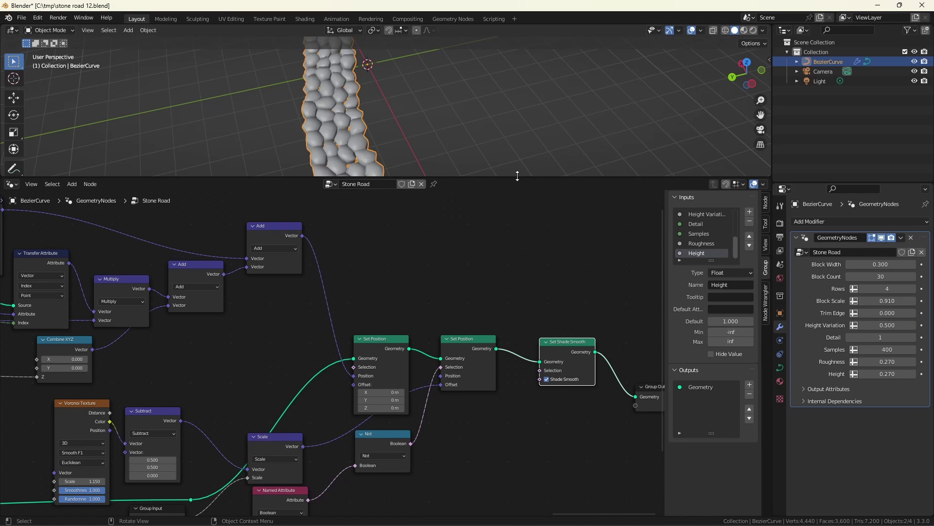
- Enlarge the 3D viewport, switch the node editor area to the Asset Browser, and show the User Library
drag(517, 175, 549, 327)
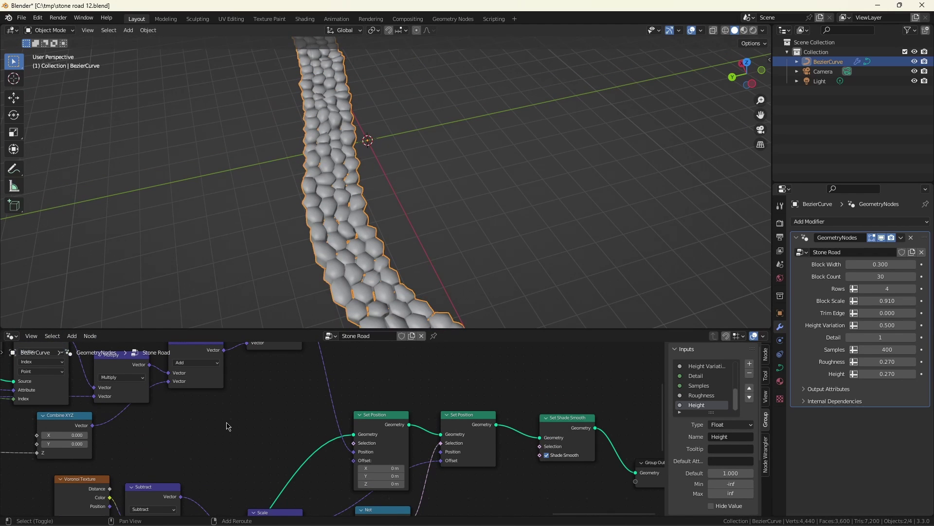
key(shift+F1)
key(shift+F1)
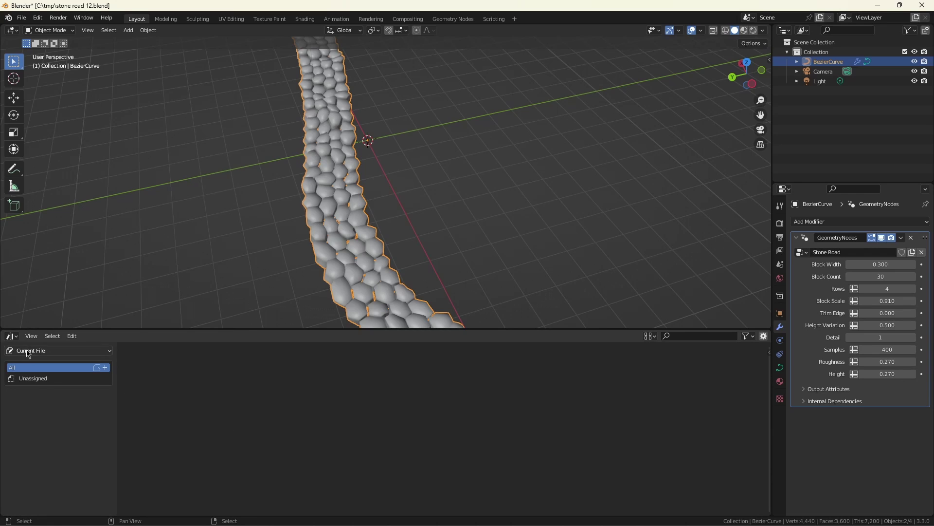
click(45, 351)
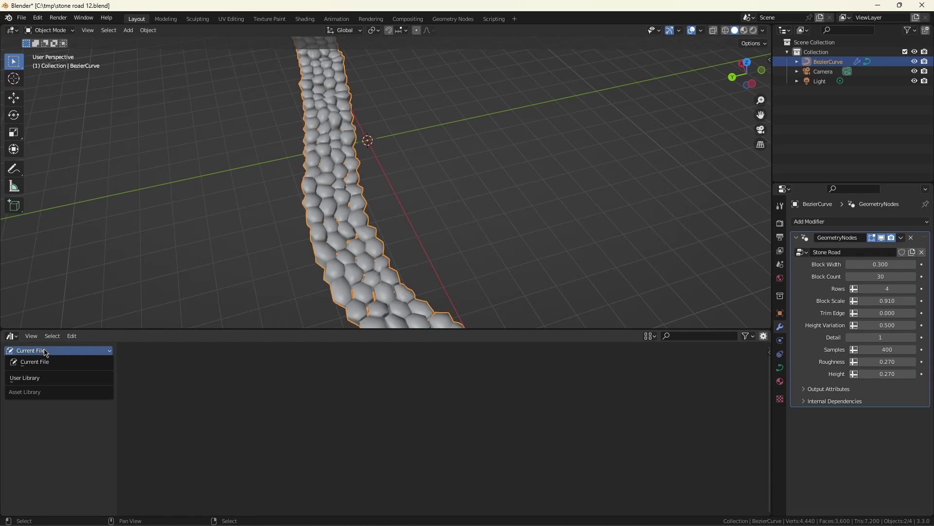
click(39, 378)
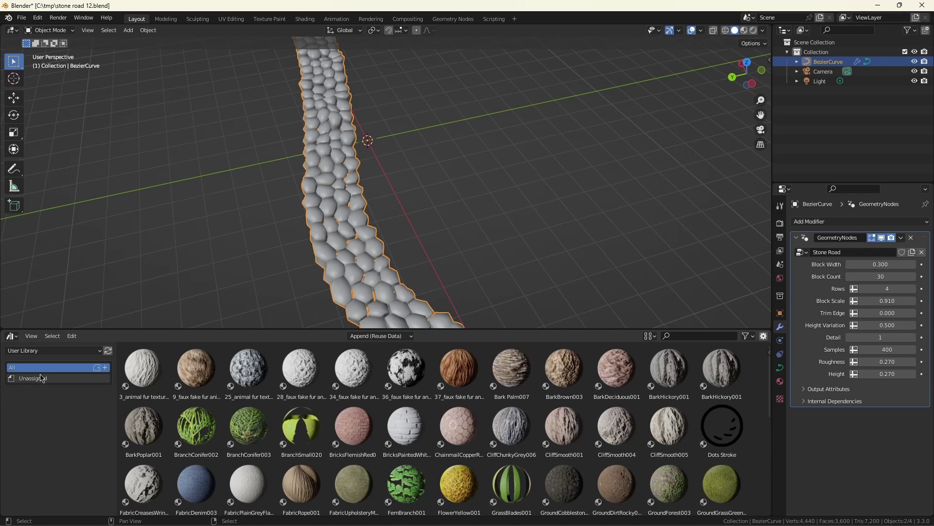
- Assign the Stone Dark Gray 2d material asset to the stone road and set the modifier's Detail to 2
scroll(438, 414, down, 1)
scroll(438, 414, down, 4)
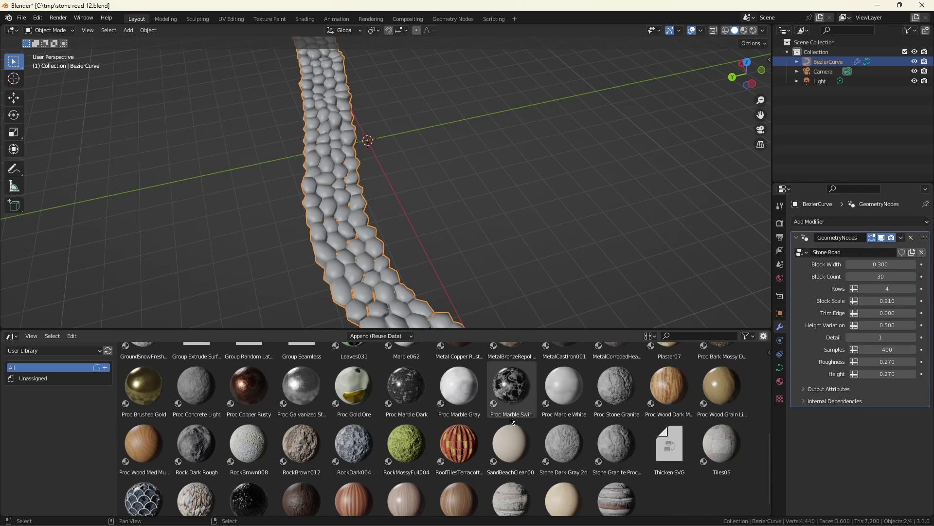
scroll(559, 418, down, 1)
drag(564, 424, 360, 251)
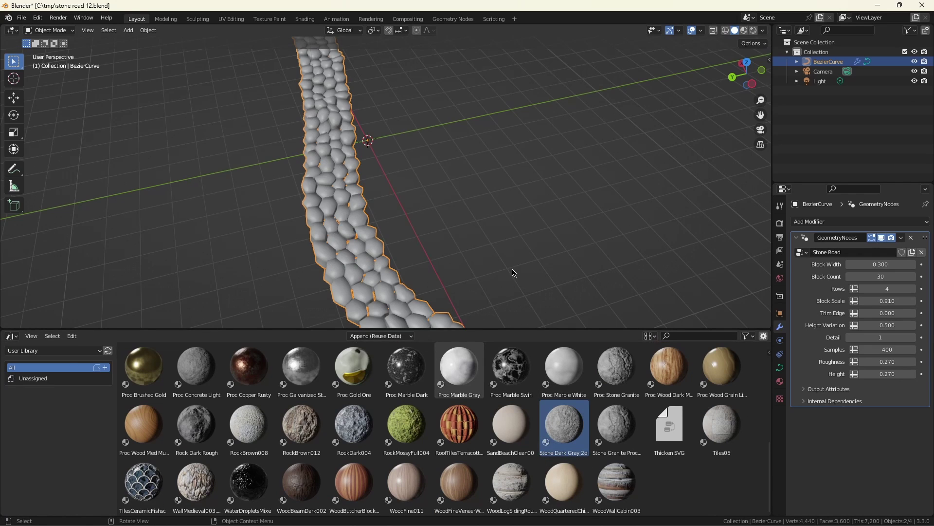
middle_drag(609, 261, 397, 53)
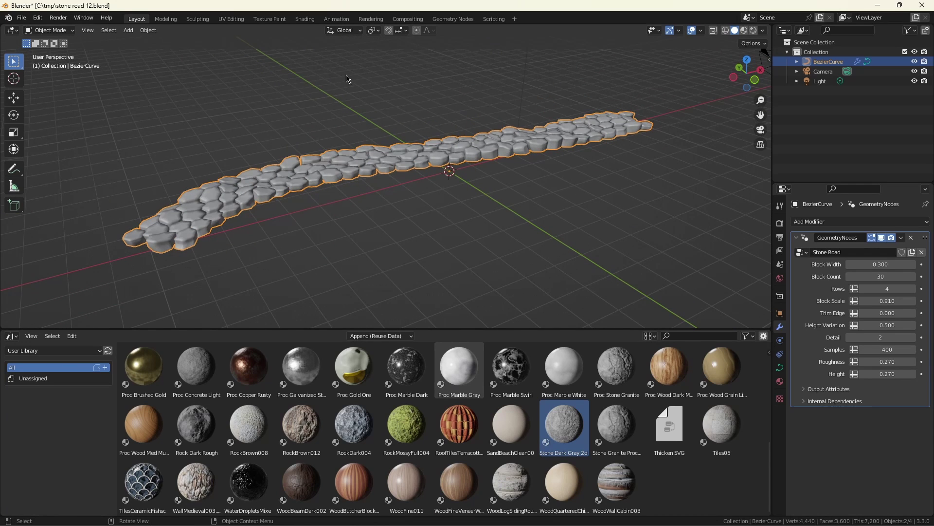
- Convert the stone road curve object to a mesh and display the 3D viewport in rendered shading
click(145, 31)
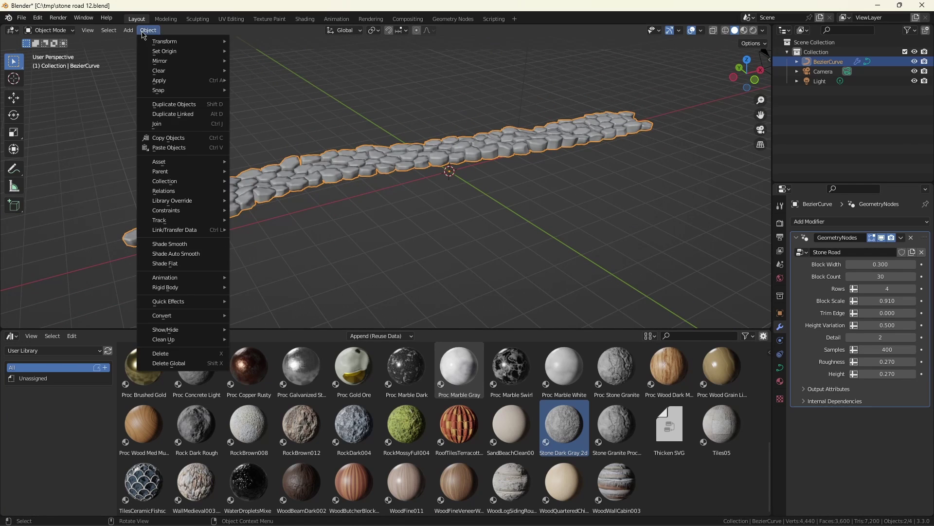
mouse_move(206, 288)
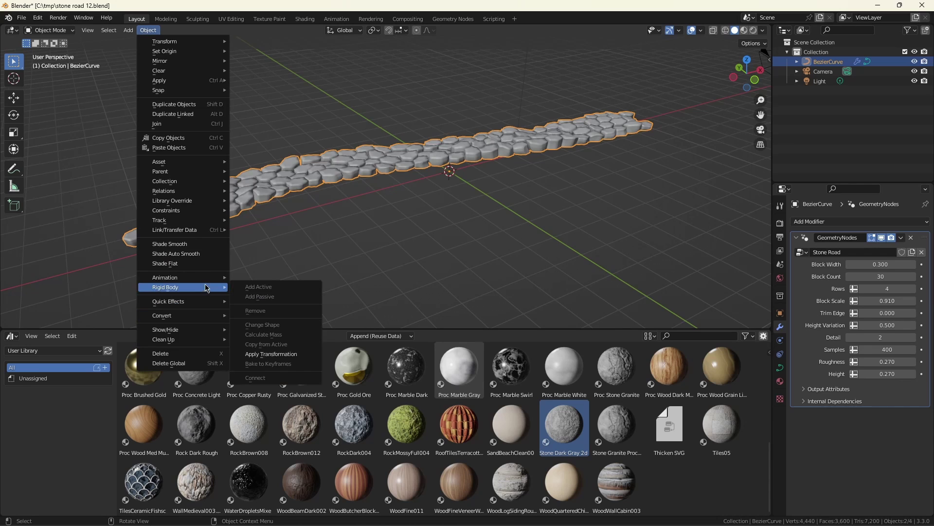
mouse_move(202, 320)
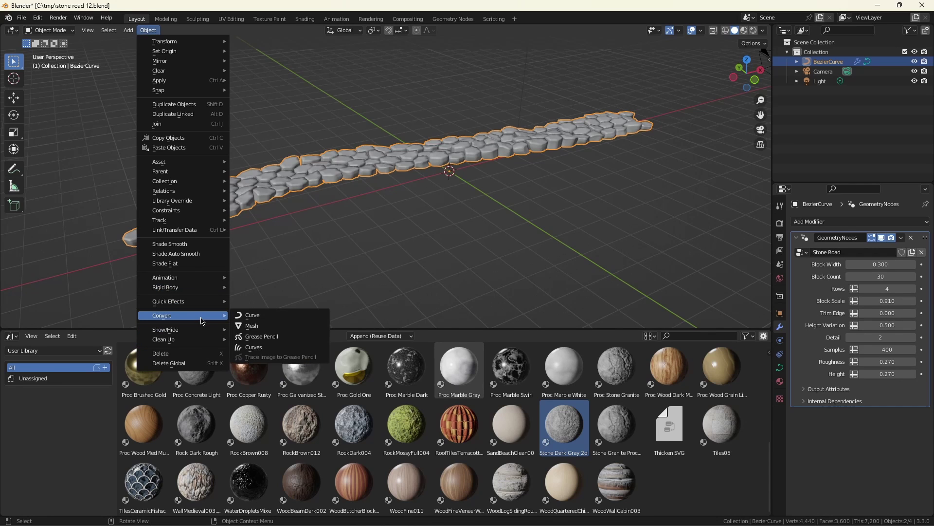
click(270, 330)
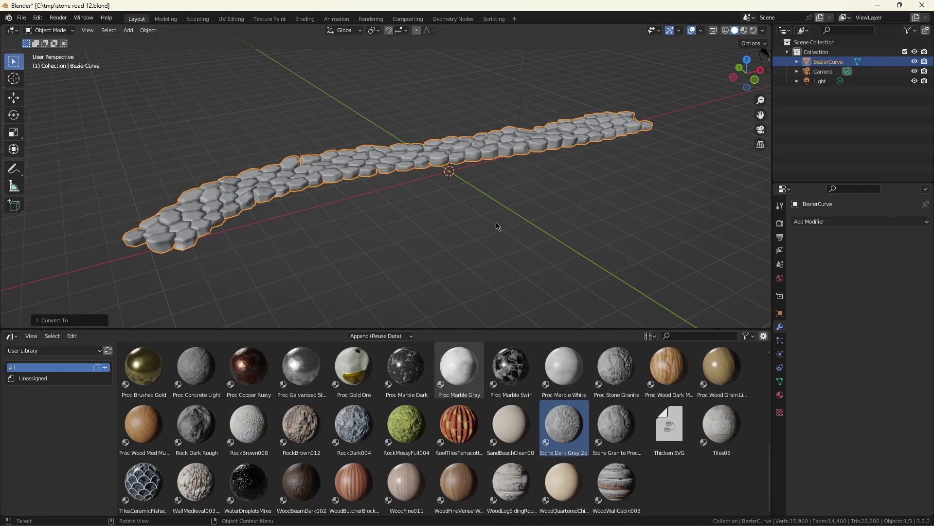
click(749, 31)
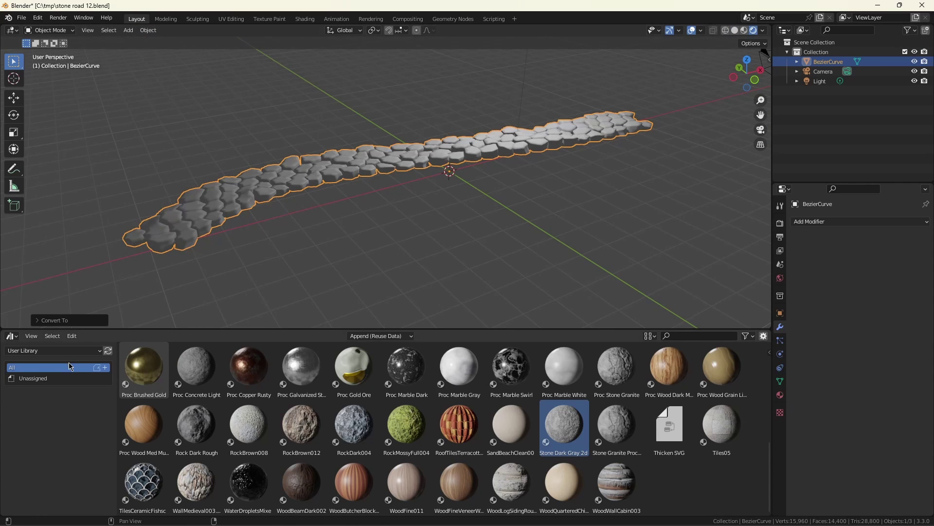
- Switch the Asset Browser area to the Shader Editor and assign the existing Stone Dark Gray 2dc material to the road mesh
click(12, 335)
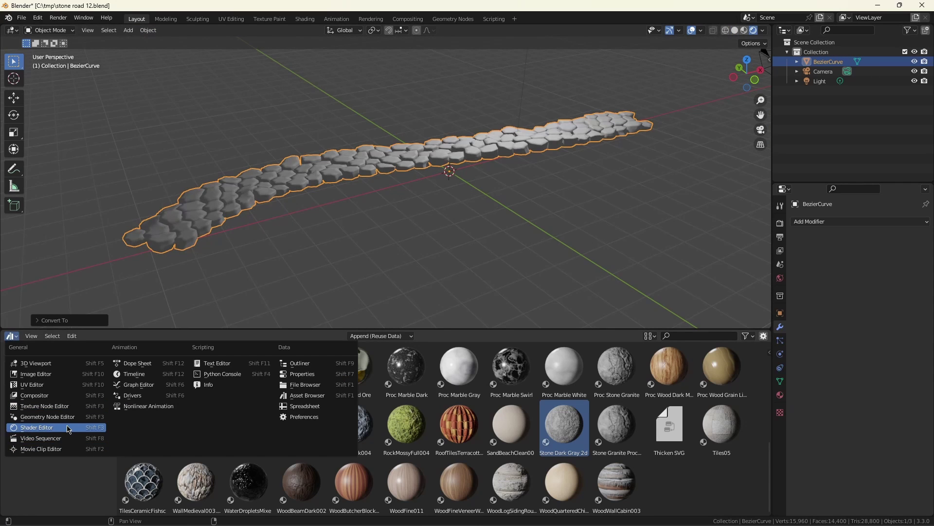
click(67, 428)
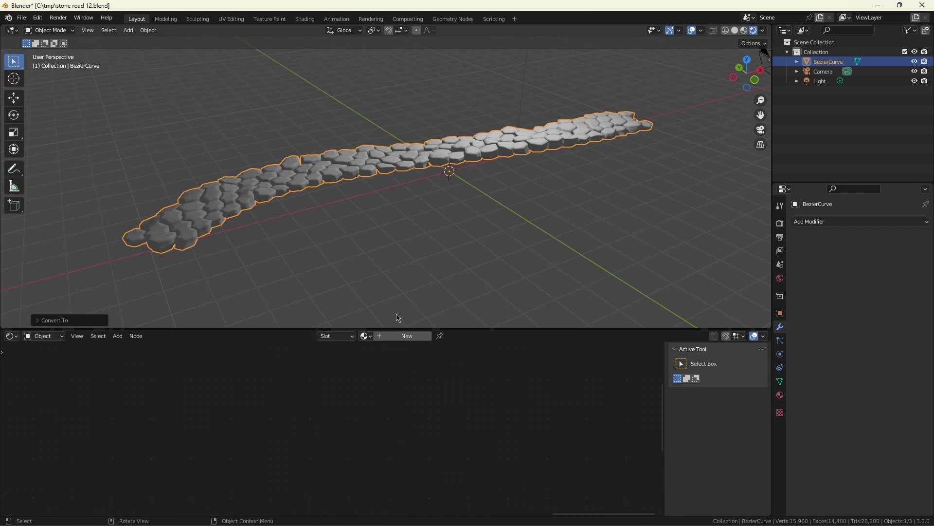
click(404, 337)
click(351, 336)
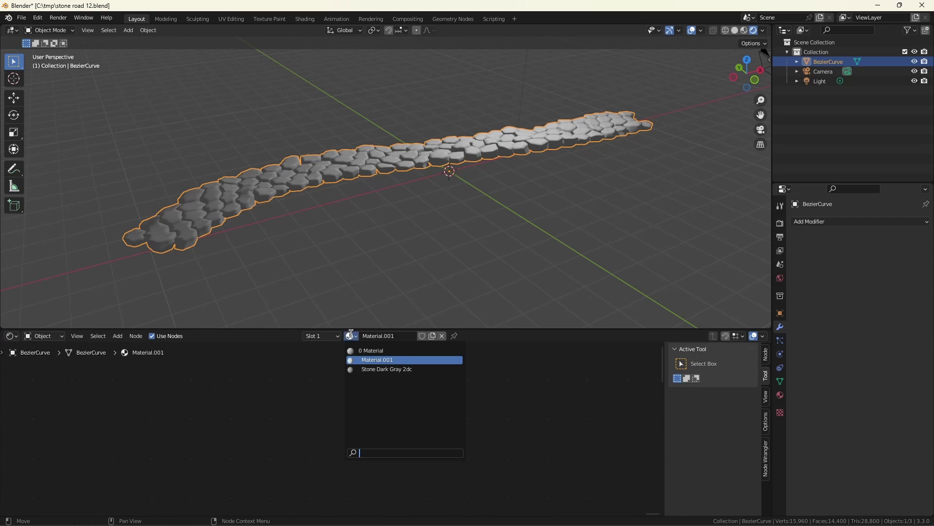
click(387, 369)
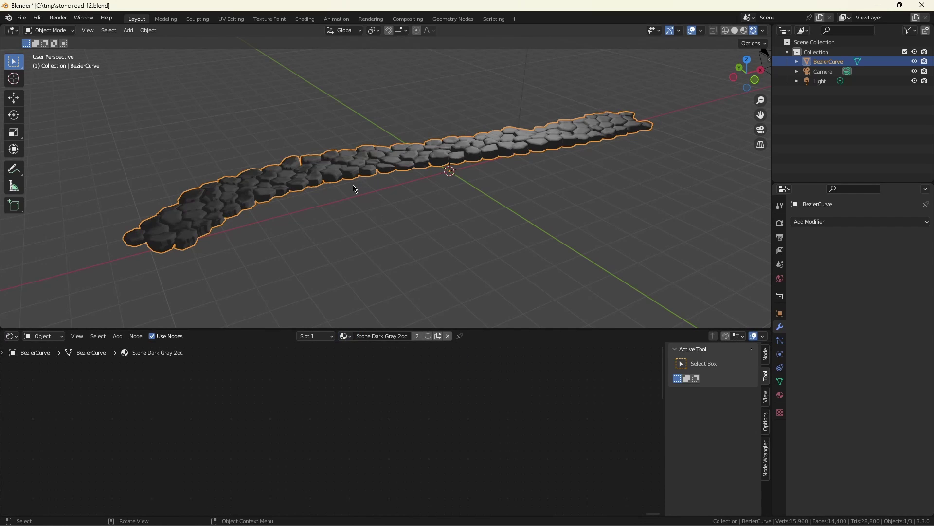
middle_drag(350, 188, 391, 232)
scroll(370, 214, up, 4)
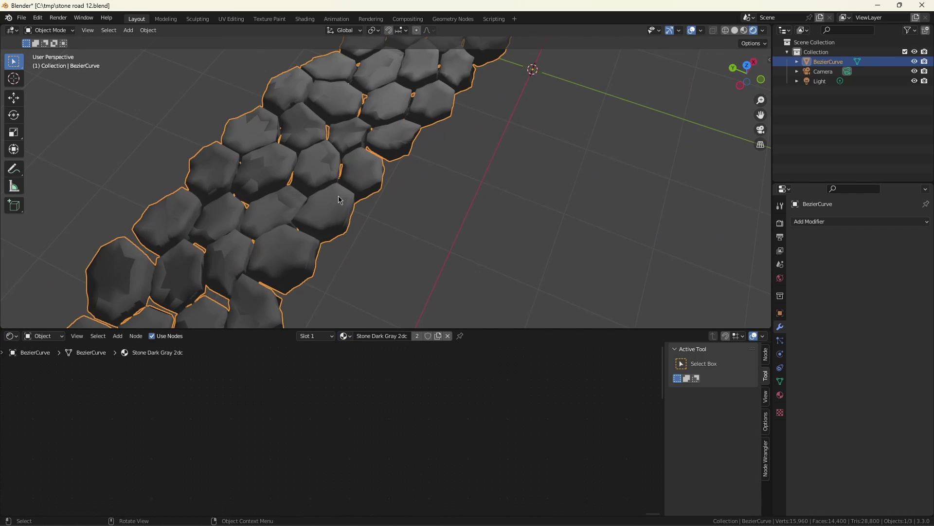
key(Home)
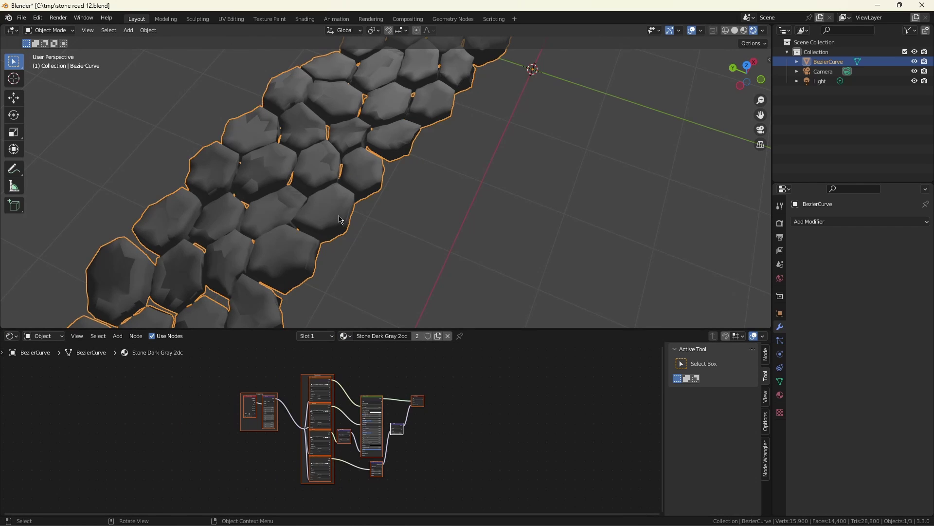
- UV unwrap the entire stone road mesh with the Unwrap method and return to Object Mode to inspect the stones
key(Tab)
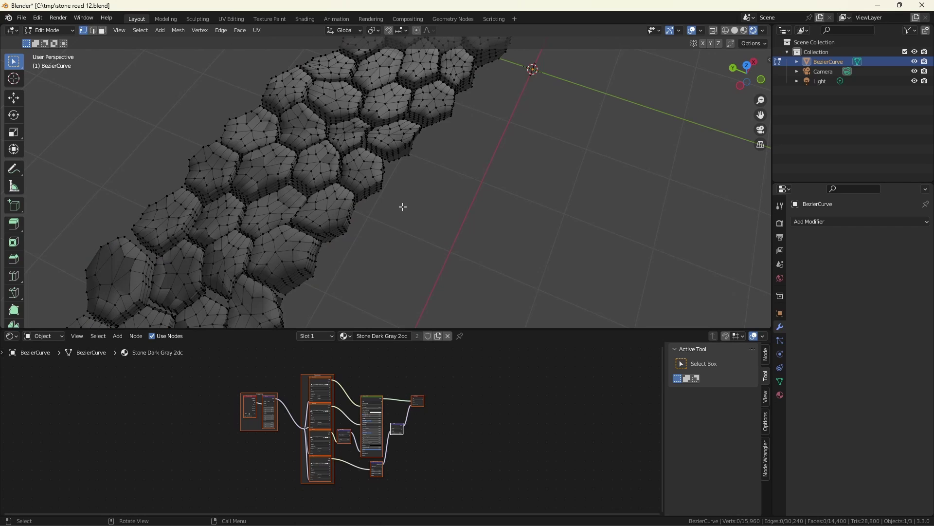
key(a)
key(u)
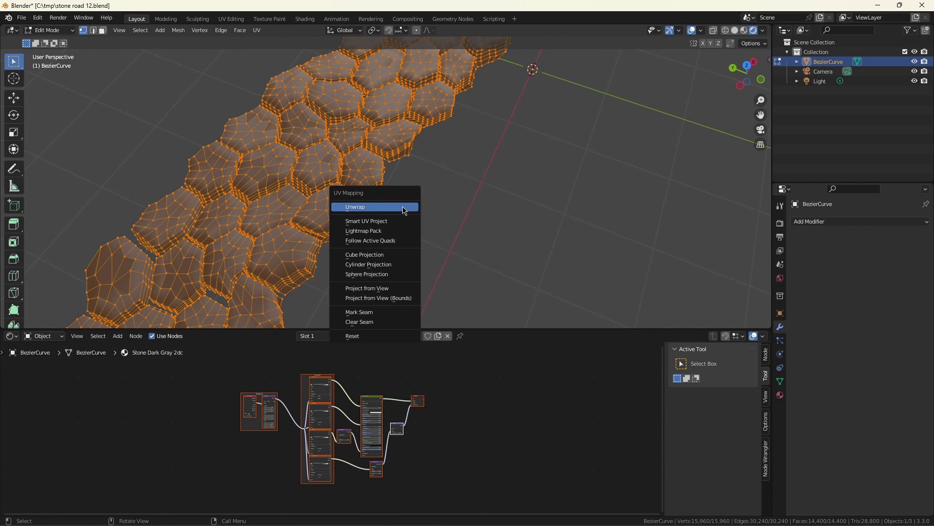
click(405, 208)
key(Tab)
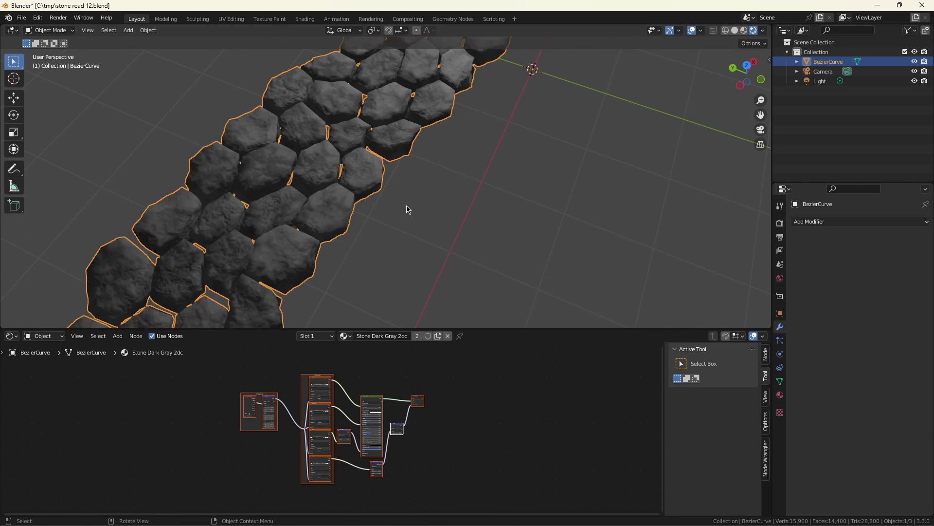
middle_drag(396, 218, 296, 136)
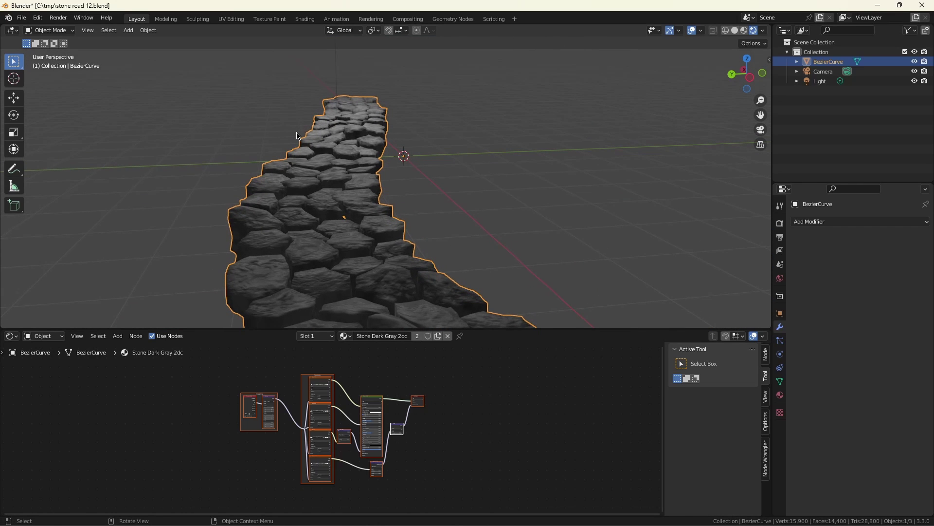
middle_drag(297, 136, 490, 170)
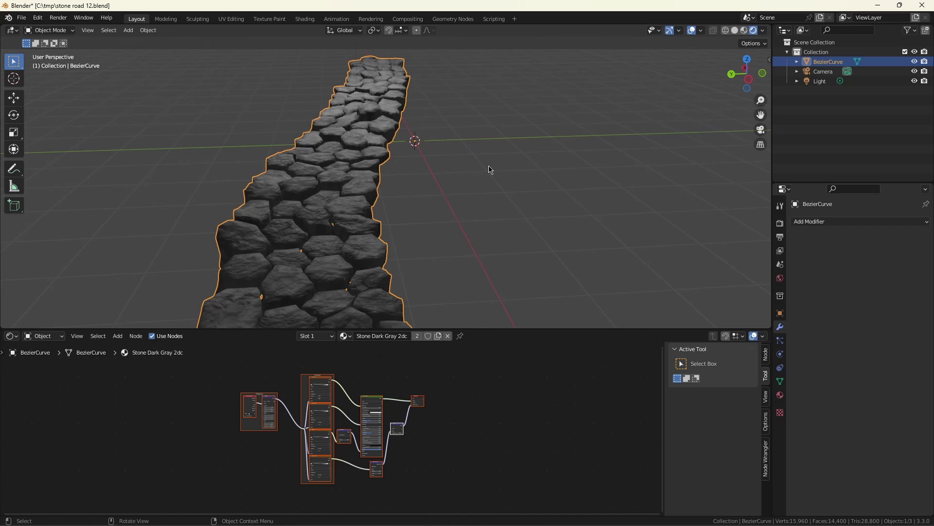